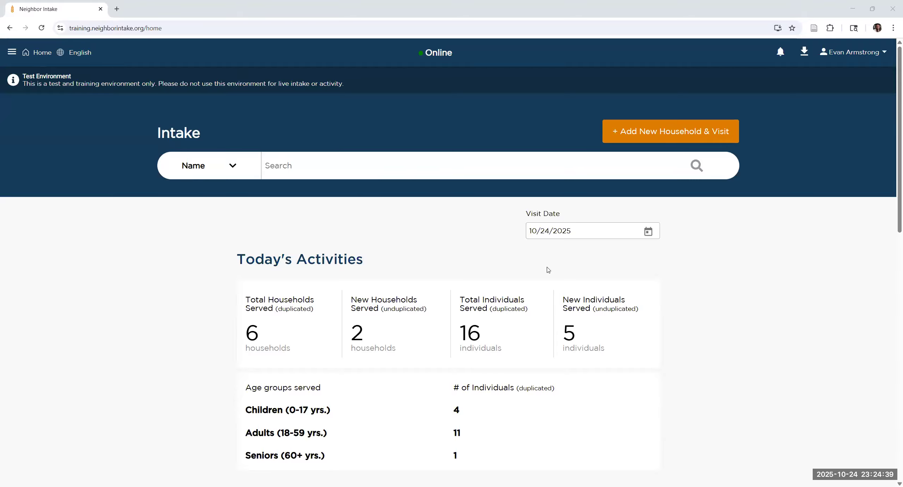
Review the home page's visit date calendar, today's activity figures and the distribution events scheduled for today
{"action": "left_click", "coordinate": [649, 233]}
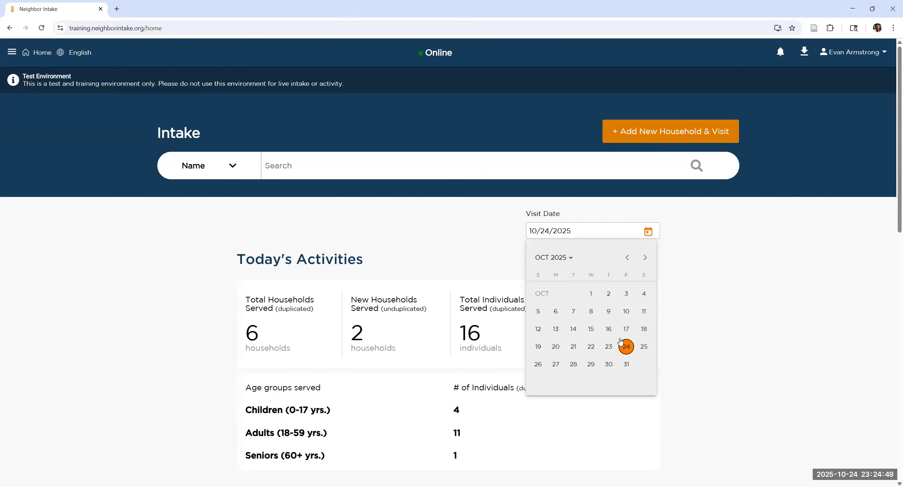
{"action": "left_click", "coordinate": [671, 259]}
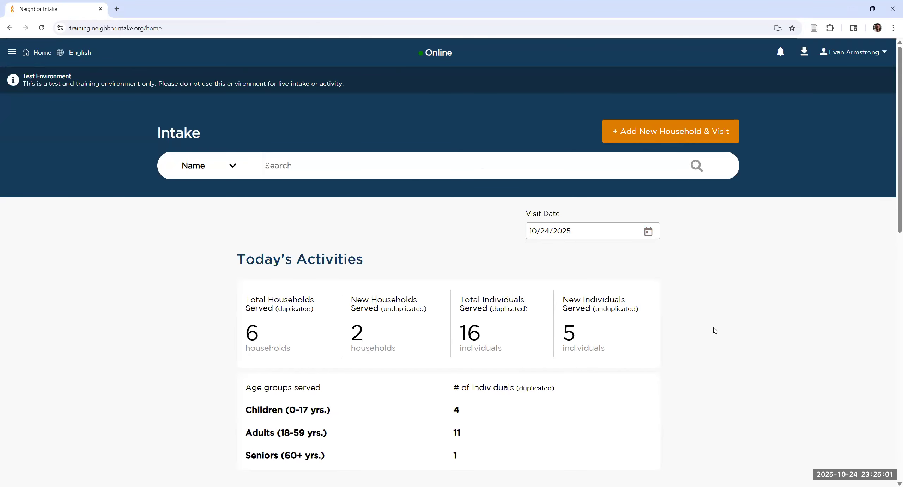
{"action": "scroll", "coordinate": [695, 331], "scroll_direction": "down", "scroll_amount": 4}
{"action": "scroll", "coordinate": [697, 332], "scroll_direction": "down", "scroll_amount": 2}
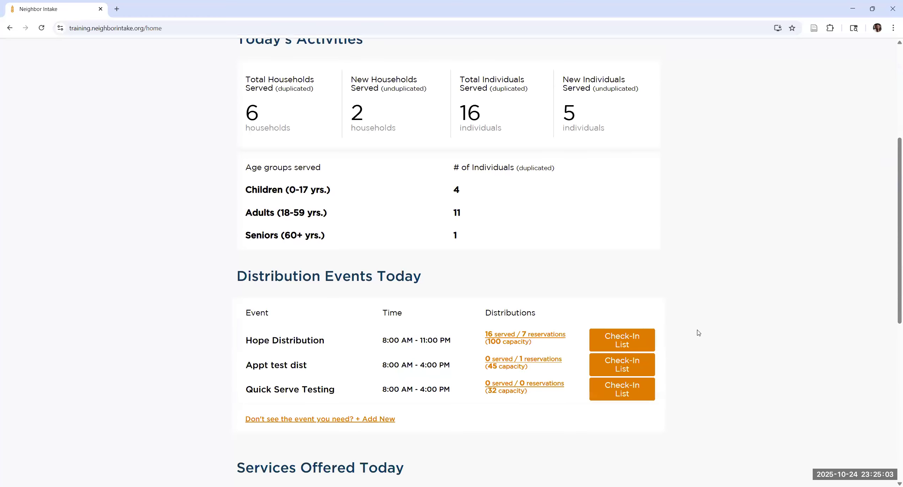
{"action": "scroll", "coordinate": [698, 332], "scroll_direction": "up", "scroll_amount": 6}
{"action": "scroll", "coordinate": [648, 377], "scroll_direction": "down", "scroll_amount": 6}
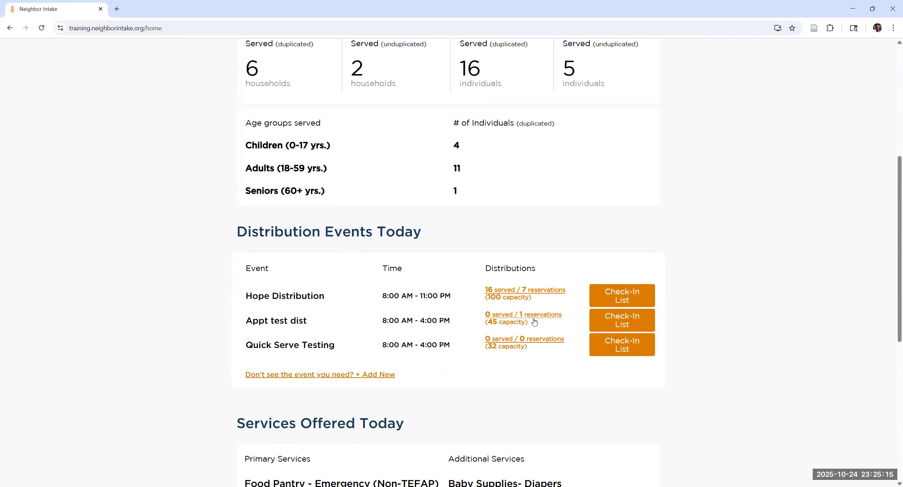
{"action": "scroll", "coordinate": [399, 356], "scroll_direction": "up", "scroll_amount": 7}
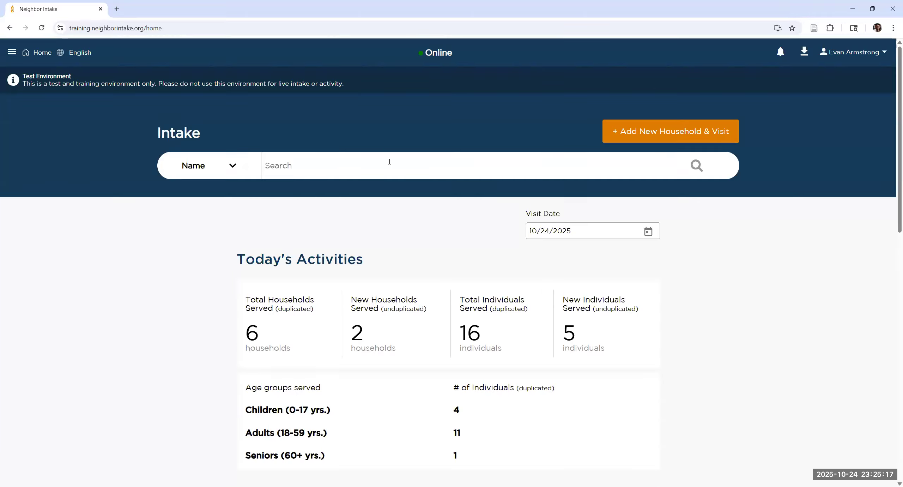
Examine the household search box and the categories available for searching
{"action": "left_click", "coordinate": [389, 162]}
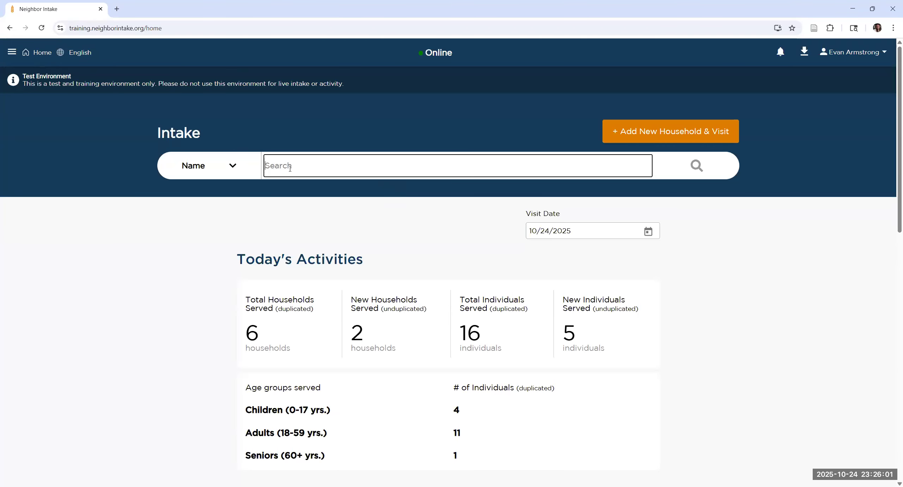
{"action": "left_click", "coordinate": [240, 169]}
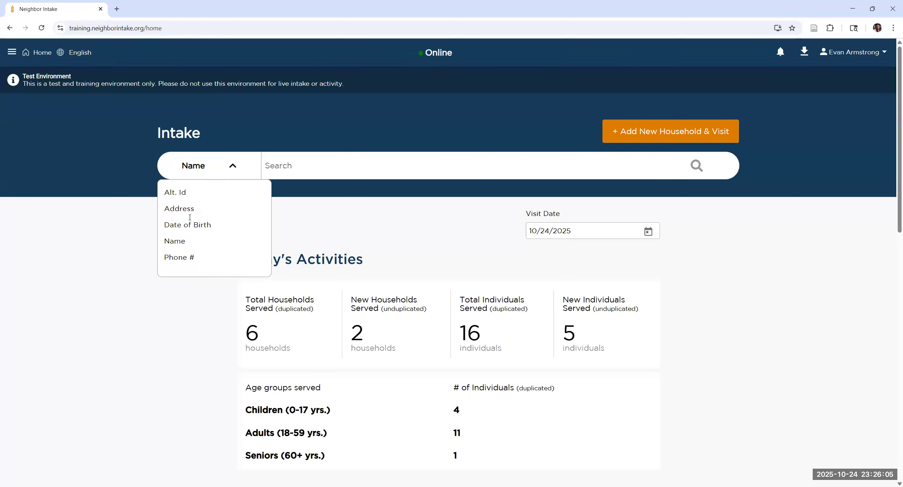
{"action": "left_click", "coordinate": [237, 167]}
{"action": "left_click", "coordinate": [280, 167]}
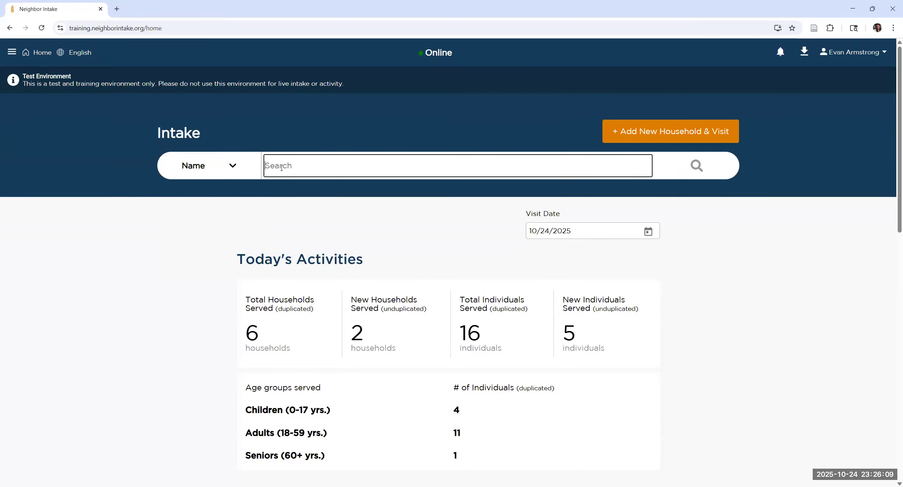
{"action": "left_click", "coordinate": [237, 168]}
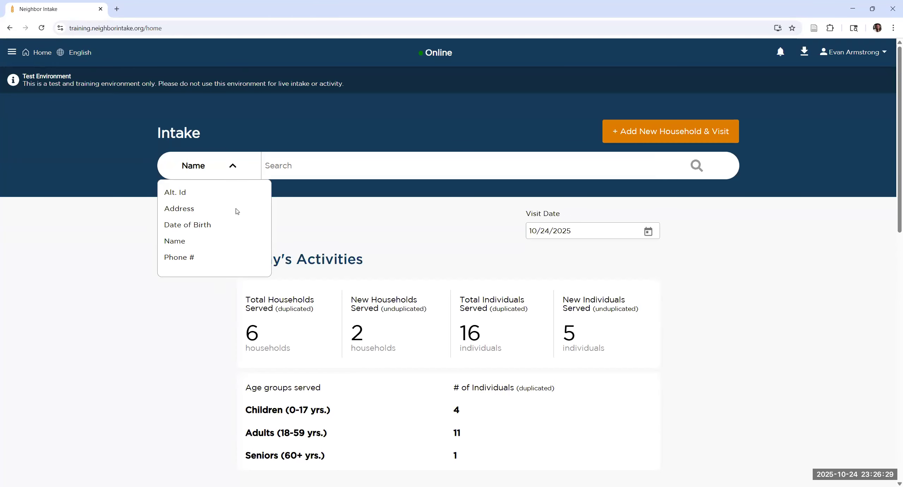
Search existing households by name for "mou, mic" and look over the first matches
{"action": "left_click", "coordinate": [294, 160]}
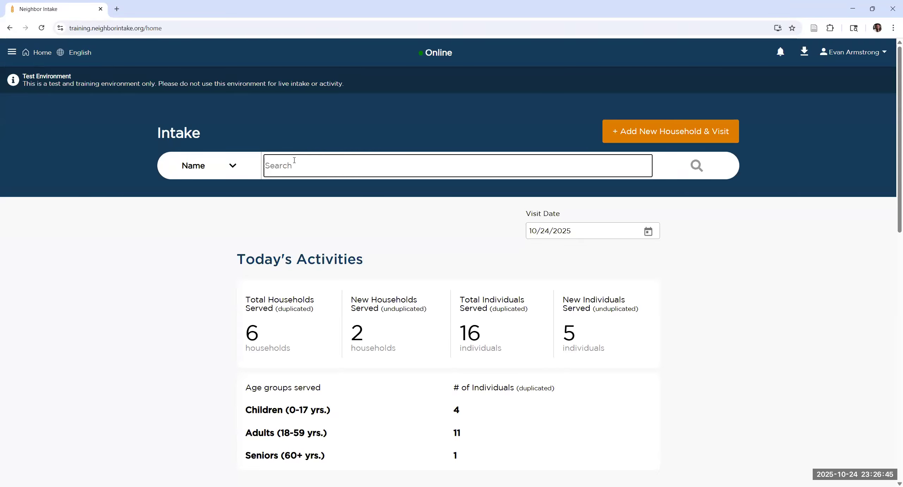
{"action": "type", "text": "mou, mic"}
{"action": "key", "text": "Return"}
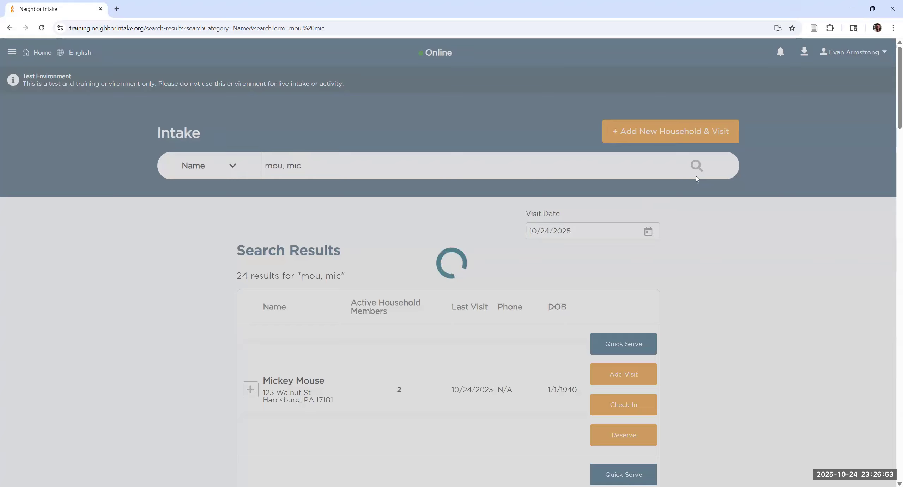
{"action": "scroll", "coordinate": [511, 334], "scroll_direction": "down", "scroll_amount": 5}
{"action": "scroll", "coordinate": [513, 334], "scroll_direction": "up", "scroll_amount": 5}
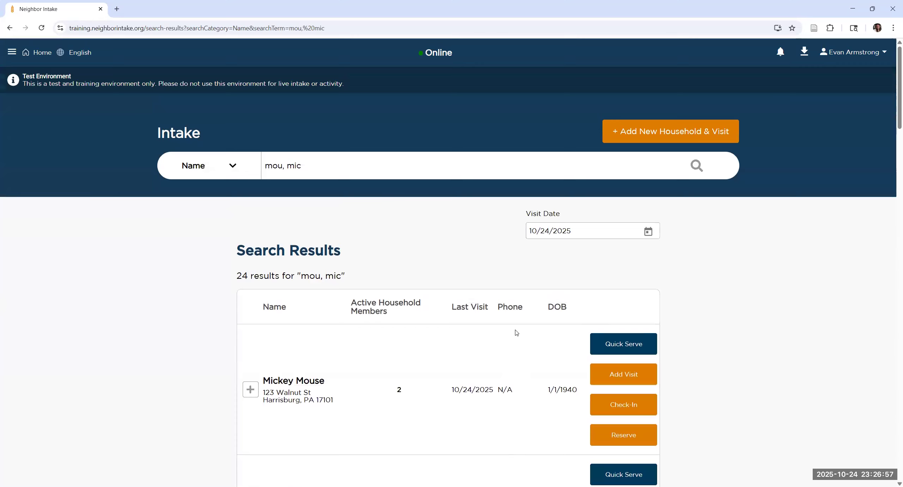
{"action": "scroll", "coordinate": [515, 333], "scroll_direction": "down", "scroll_amount": 5}
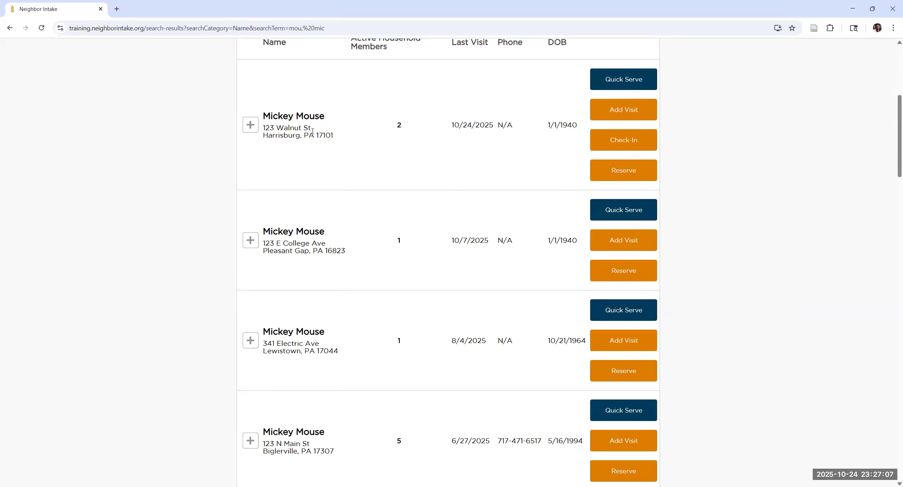
{"action": "scroll", "coordinate": [404, 120], "scroll_direction": "up", "scroll_amount": 1}
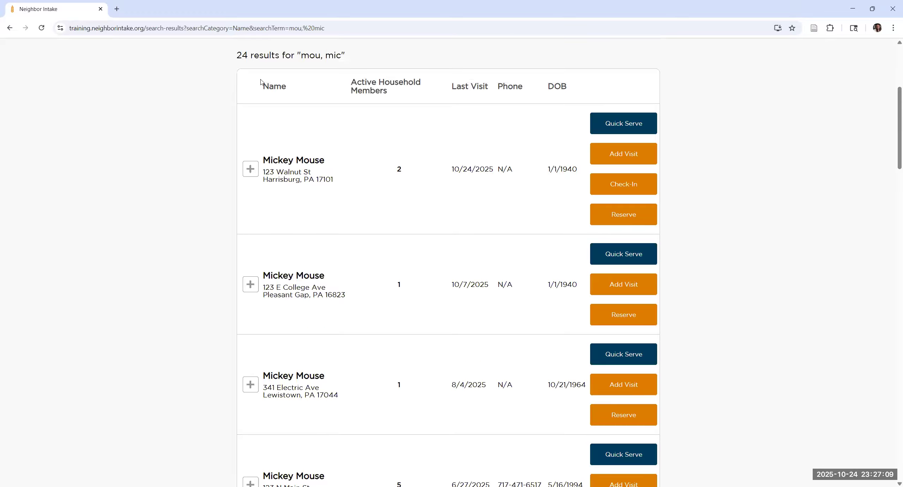
Inspect the expanded details of the first matching household, collapse them, and look through the other search results
{"action": "left_click", "coordinate": [251, 169]}
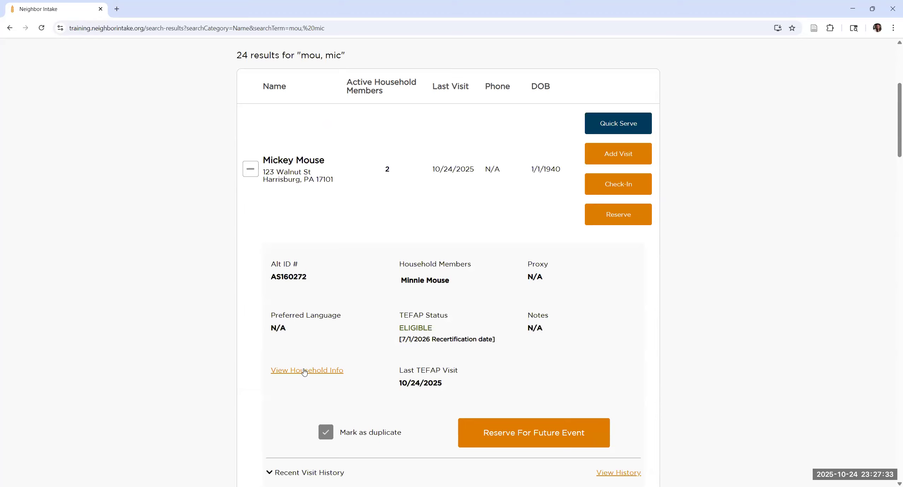
{"action": "left_click", "coordinate": [251, 169]}
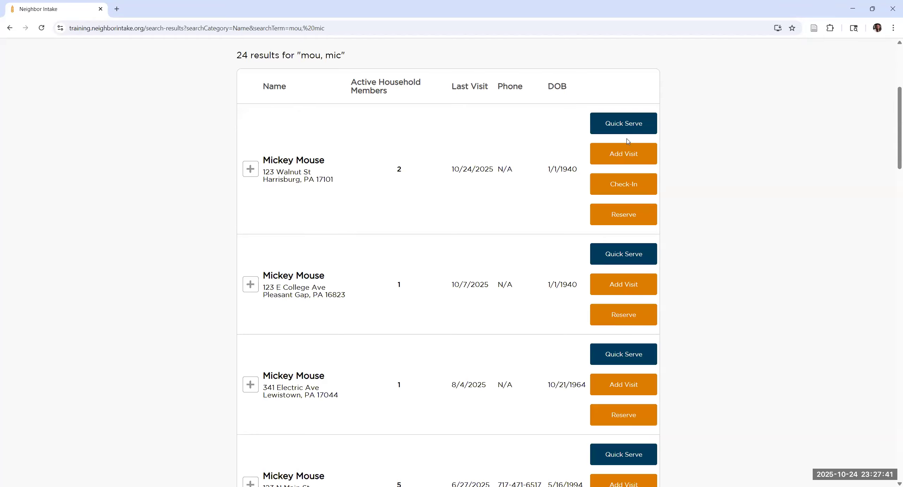
{"action": "scroll", "coordinate": [379, 302], "scroll_direction": "down", "scroll_amount": 5}
{"action": "scroll", "coordinate": [380, 303], "scroll_direction": "down", "scroll_amount": 15}
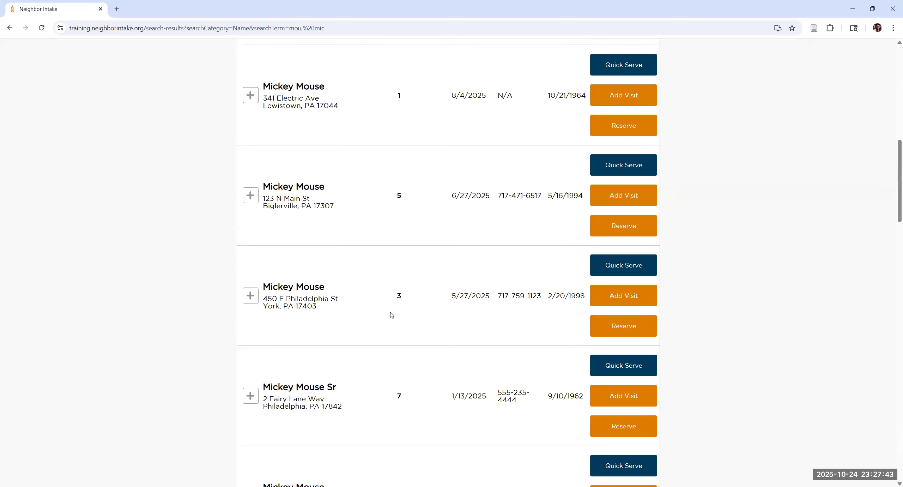
{"action": "scroll", "coordinate": [391, 317], "scroll_direction": "down", "scroll_amount": 6}
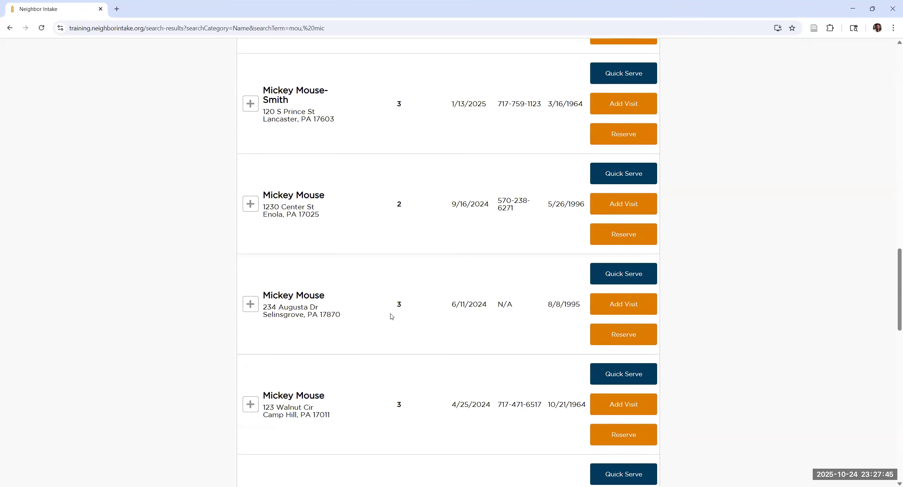
{"action": "scroll", "coordinate": [391, 316], "scroll_direction": "up", "scroll_amount": 9}
{"action": "scroll", "coordinate": [391, 316], "scroll_direction": "up", "scroll_amount": 17}
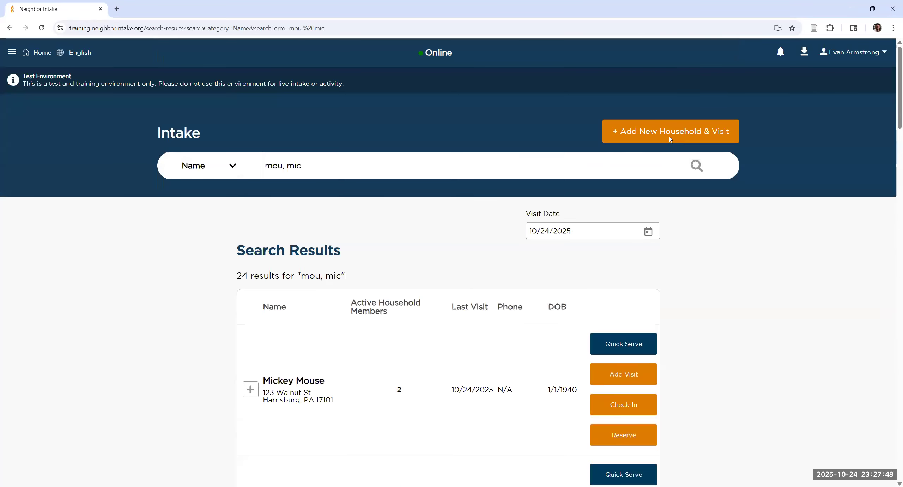
Start a new household and visit with the Food Pantry - TEFAP/Bonus service under Hope Distribution
{"action": "left_click", "coordinate": [670, 138]}
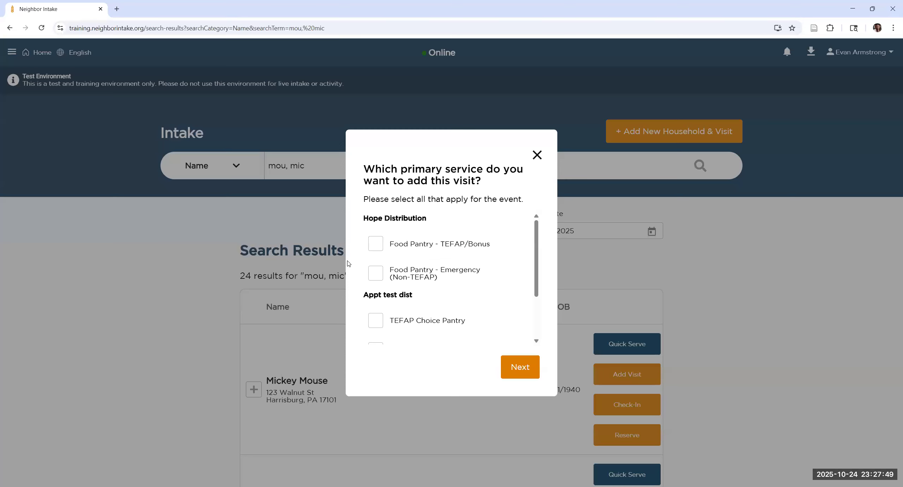
{"action": "left_click", "coordinate": [378, 246]}
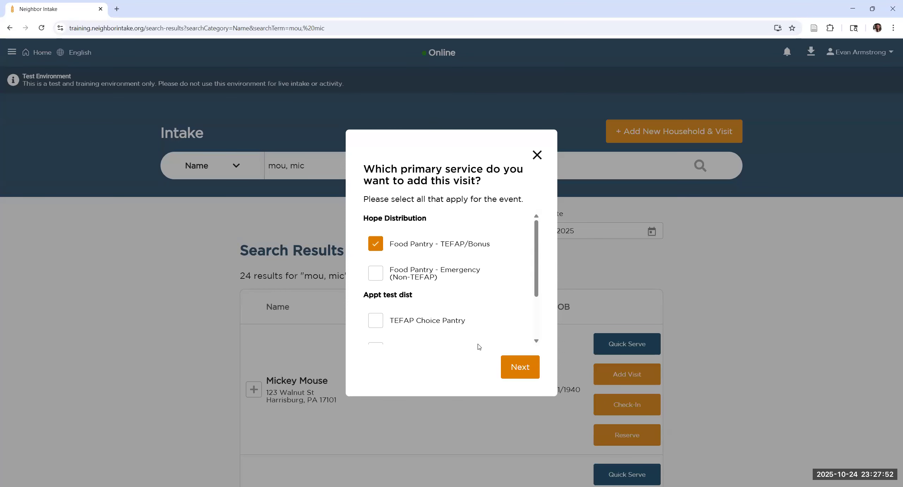
{"action": "left_click", "coordinate": [514, 368]}
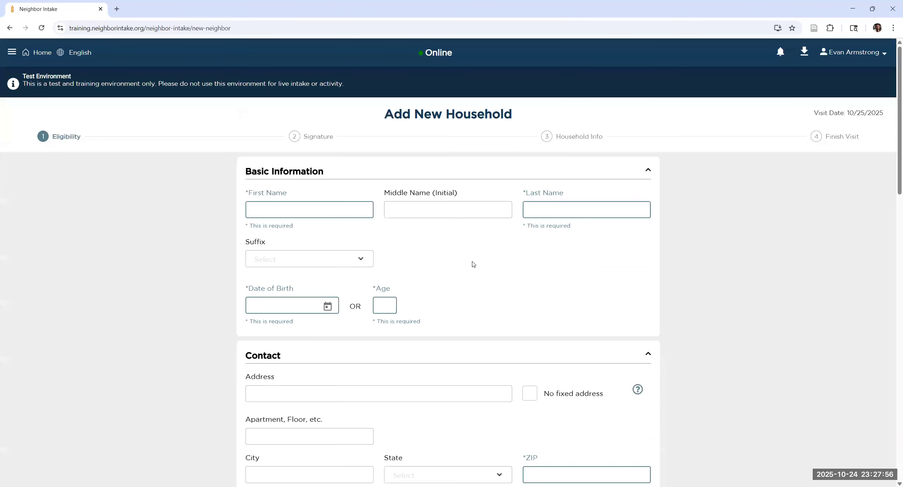
Examine the Add New Household eligibility form's required fields, from Basic Information through Program Eligibility
{"action": "left_click", "coordinate": [361, 221]}
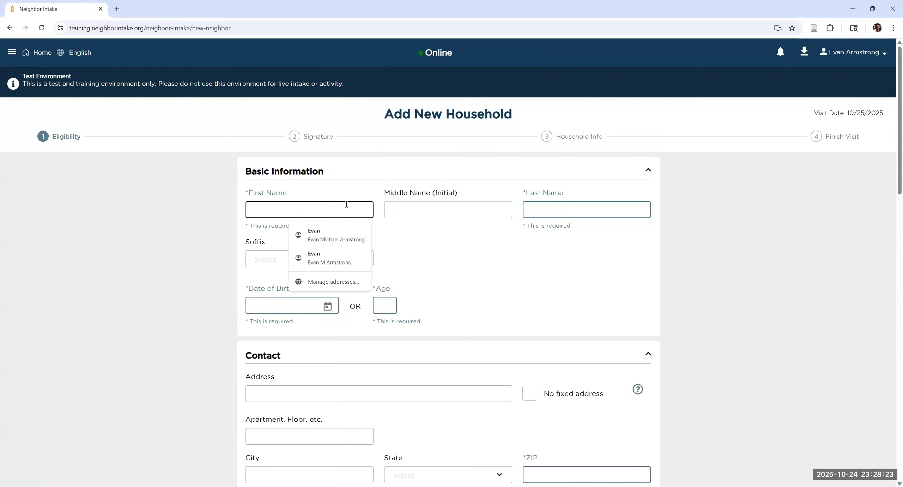
{"action": "left_click", "coordinate": [551, 303]}
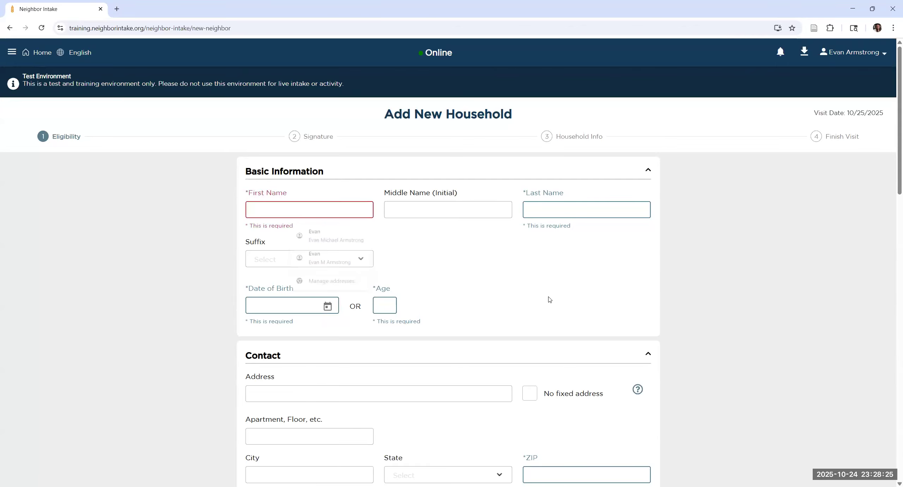
{"action": "scroll", "coordinate": [704, 329], "scroll_direction": "down", "scroll_amount": 7}
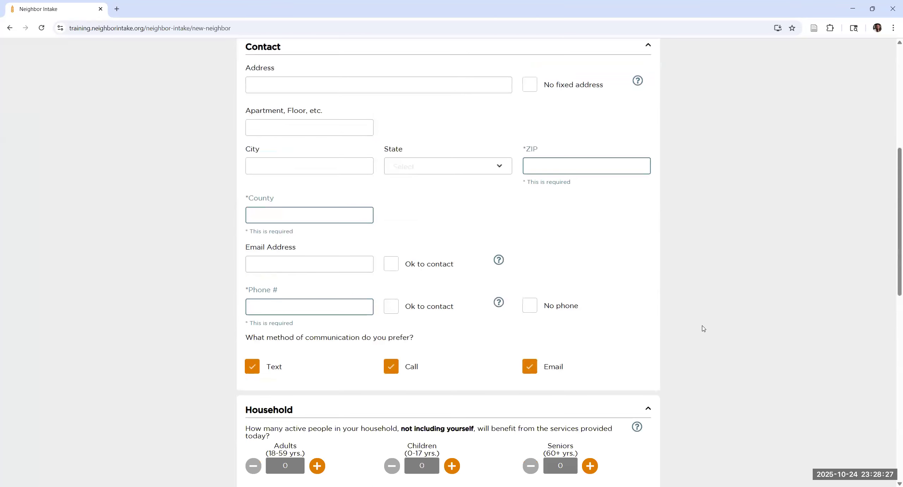
{"action": "scroll", "coordinate": [703, 329], "scroll_direction": "down", "scroll_amount": 12}
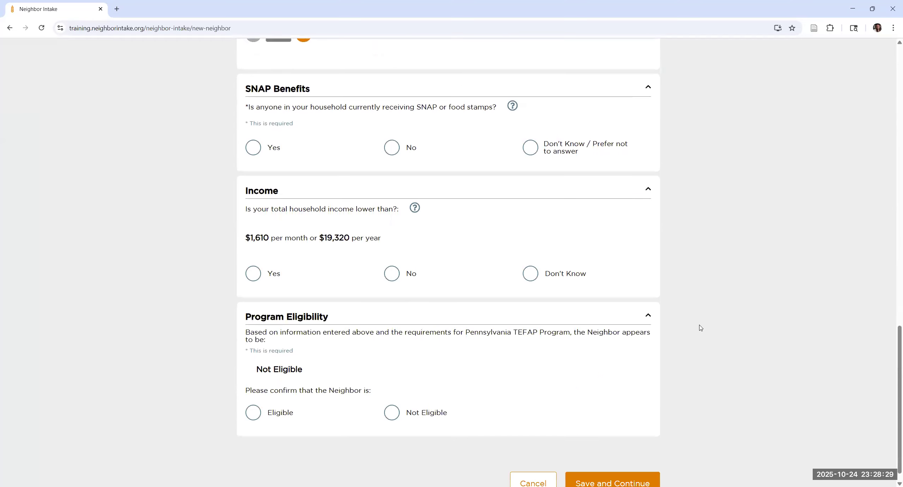
{"action": "scroll", "coordinate": [700, 328], "scroll_direction": "up", "scroll_amount": 20}
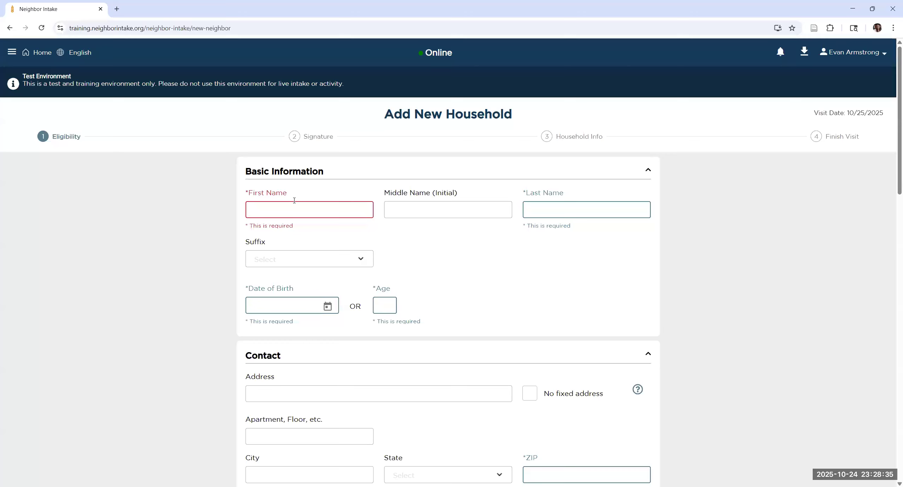
{"action": "left_click", "coordinate": [307, 212]}
{"action": "left_click", "coordinate": [284, 223]}
{"action": "scroll", "coordinate": [633, 339], "scroll_direction": "down", "scroll_amount": 15}
{"action": "scroll", "coordinate": [568, 393], "scroll_direction": "up", "scroll_amount": 12}
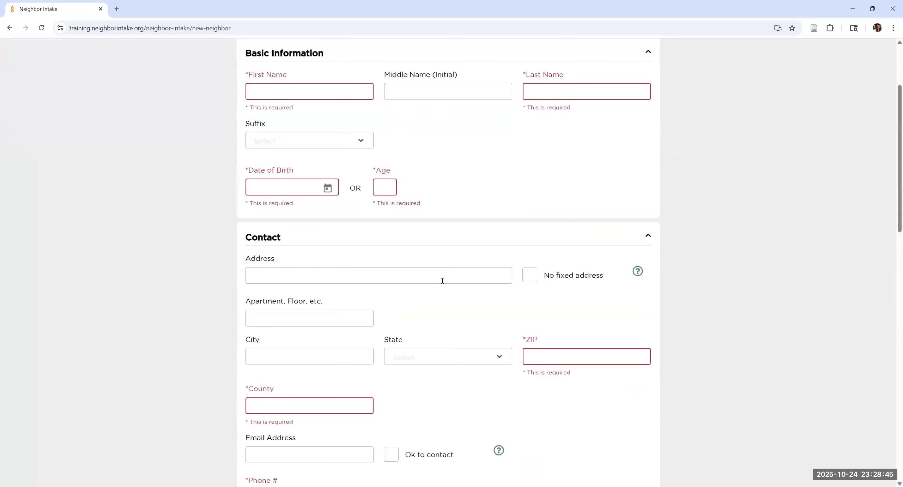
{"action": "scroll", "coordinate": [441, 276], "scroll_direction": "up", "scroll_amount": 3}
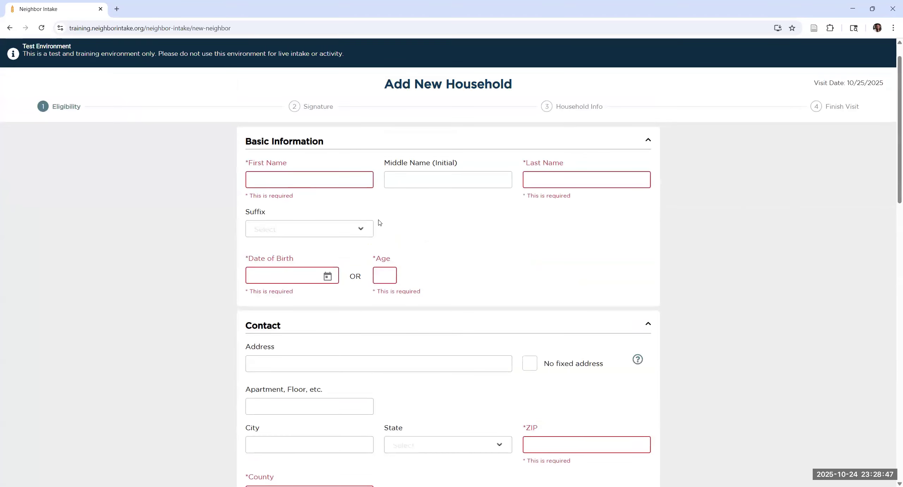
Fill in the new neighbor's first and last name under Basic Information, leaving the middle name empty
{"action": "left_click", "coordinate": [341, 180]}
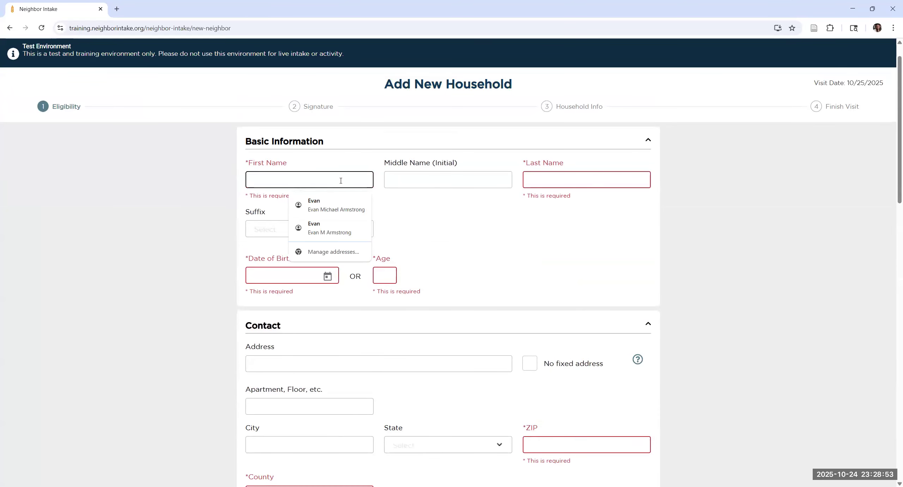
{"action": "type", "text": "Mickey"}
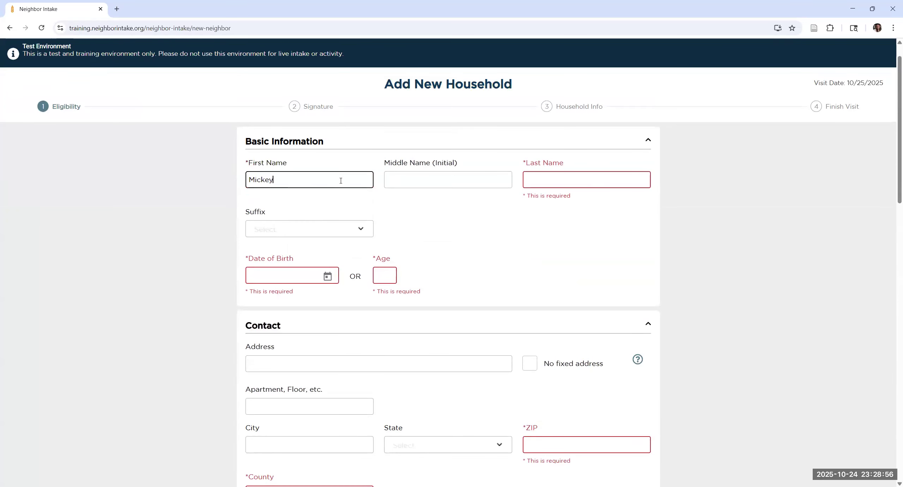
{"action": "key", "text": "Tab"}
{"action": "key", "text": "Tab"}
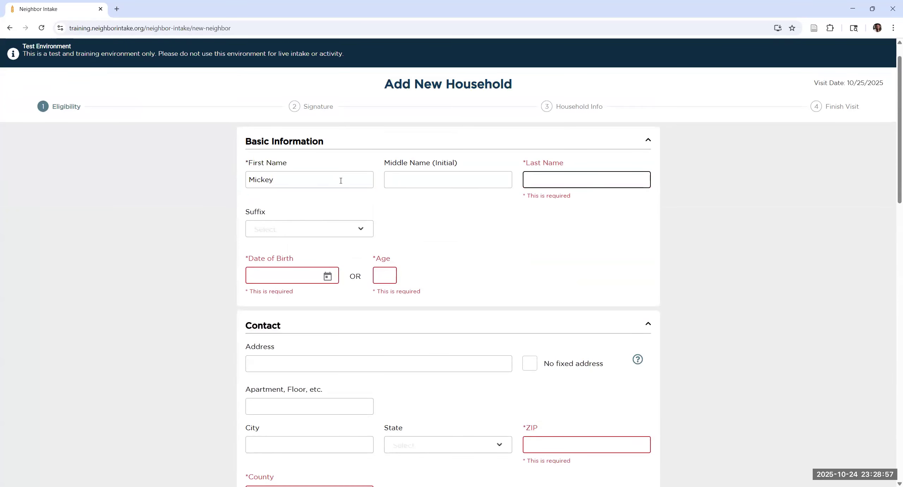
{"action": "type", "text": "Mouse"}
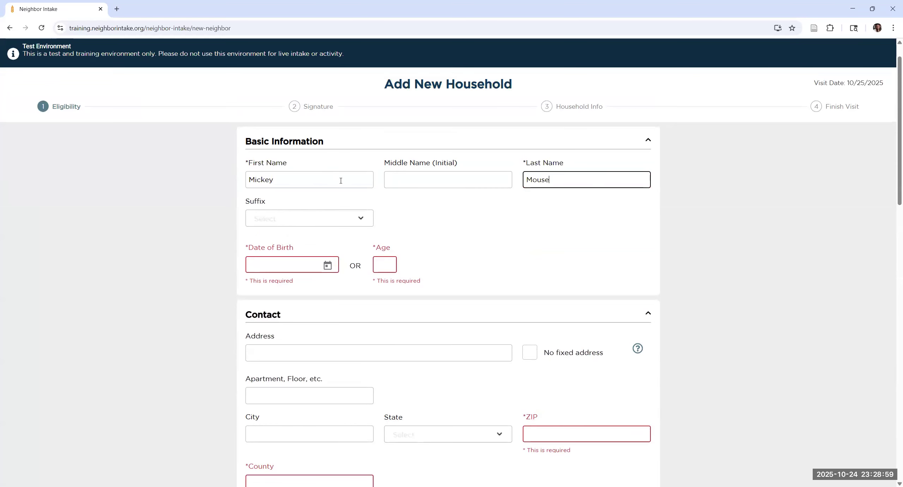
Enter the new neighbor's date of birth under Basic Information
{"action": "left_click", "coordinate": [281, 268]}
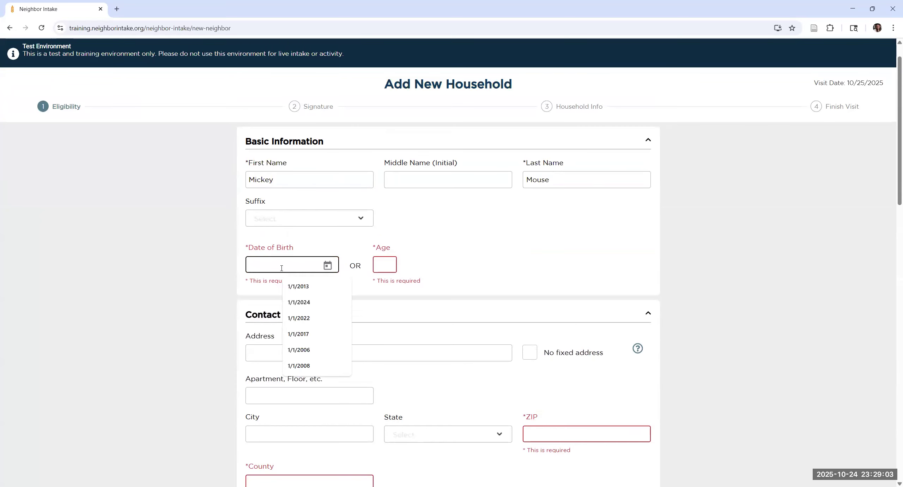
{"action": "type", "text": "122"}
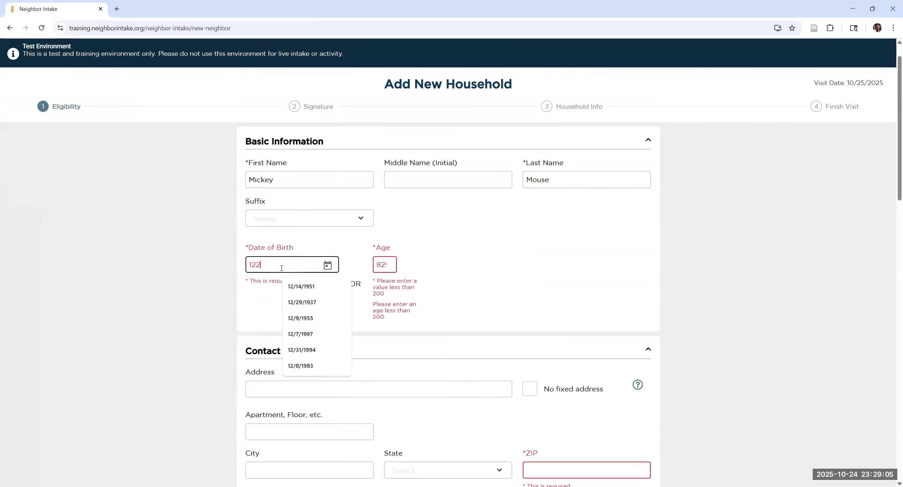
{"action": "type", "text": "119"}
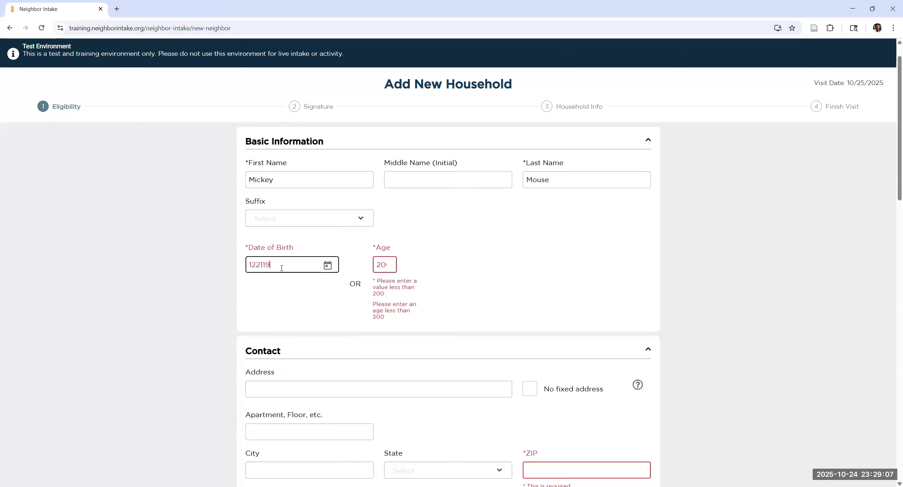
{"action": "type", "text": "72"}
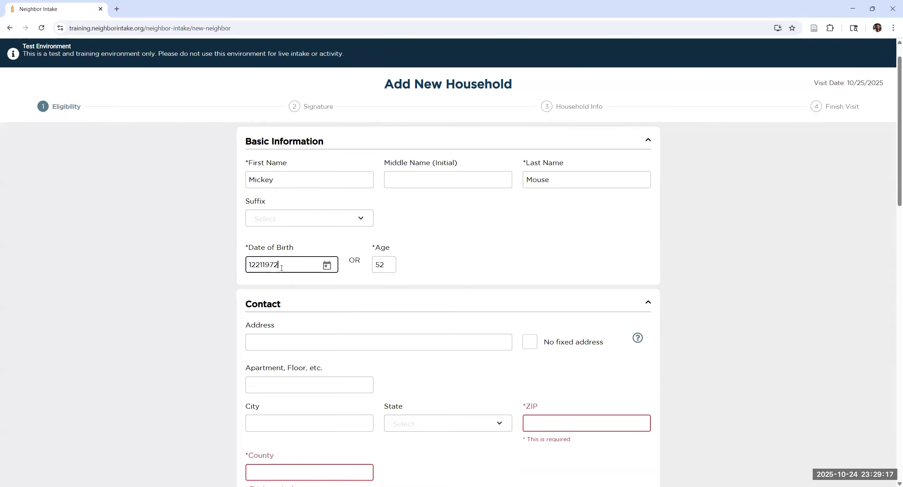
Fill in the neighbor's contact address by picking a suggested address in Milton, PA for the entered house number
{"action": "scroll", "coordinate": [397, 339], "scroll_direction": "down", "scroll_amount": 5}
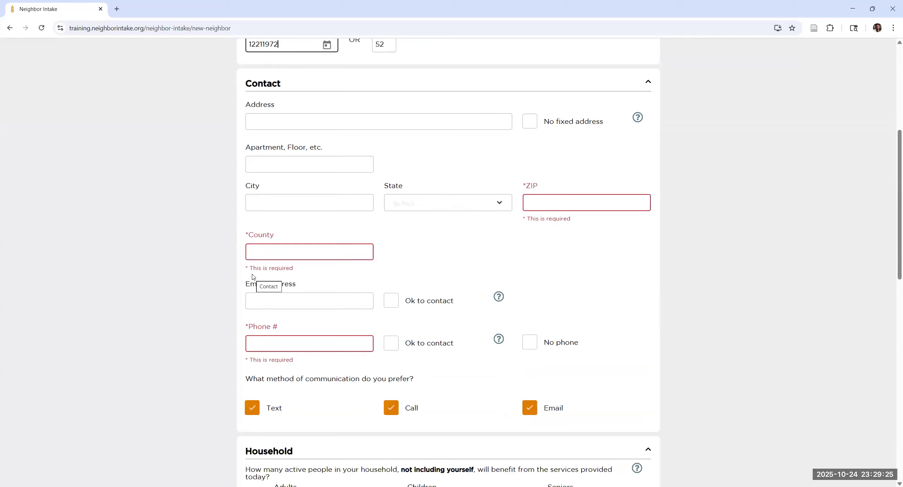
{"action": "left_click", "coordinate": [321, 126]}
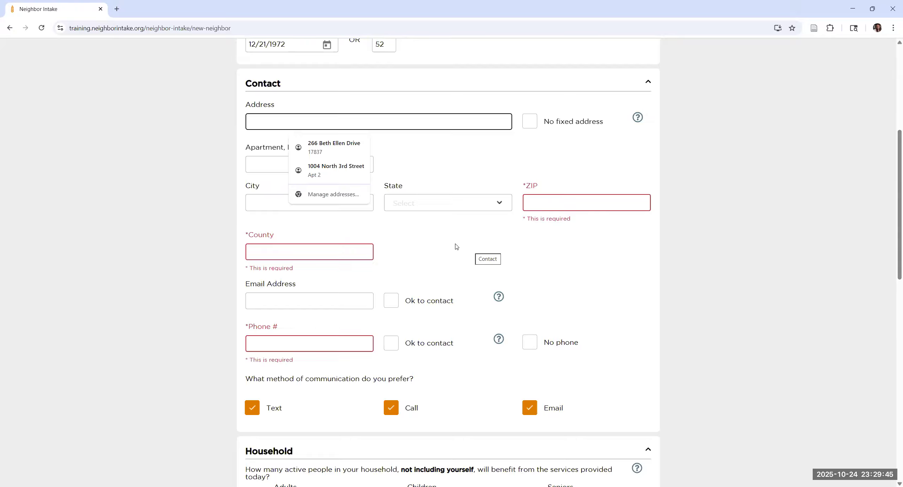
{"action": "type", "text": "123"}
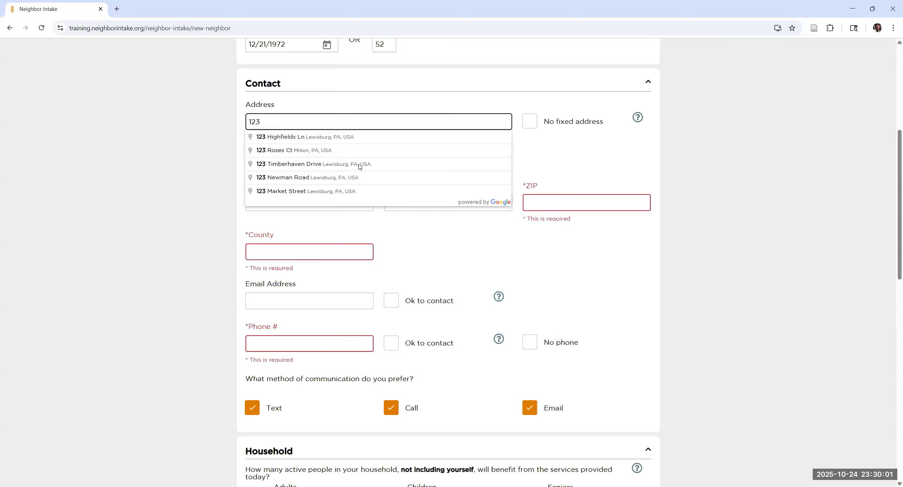
{"action": "left_click", "coordinate": [332, 152]}
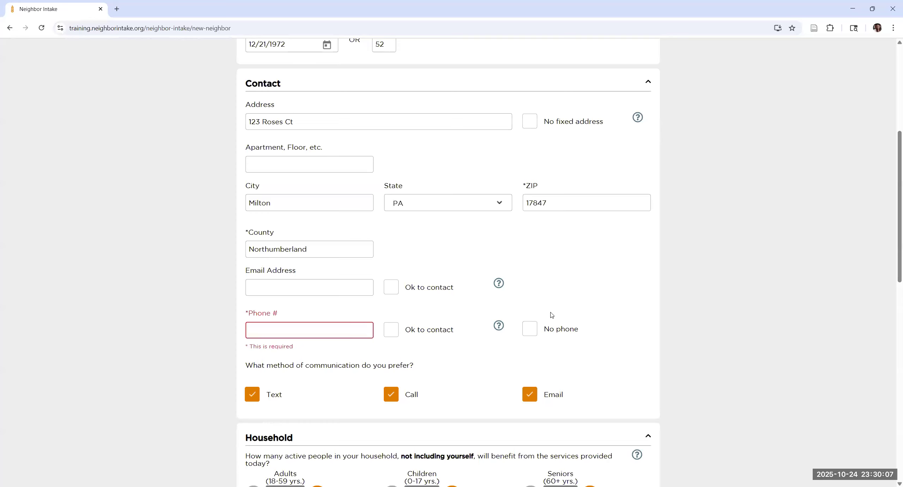
Mark the neighbor as having no phone and deselect Email as a preferred communication method
{"action": "scroll", "coordinate": [613, 288], "scroll_direction": "down", "scroll_amount": 2}
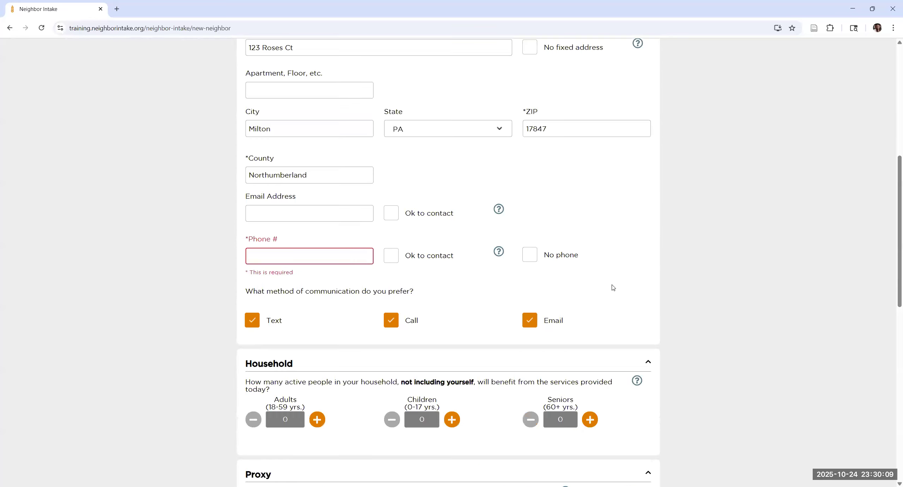
{"action": "scroll", "coordinate": [613, 288], "scroll_direction": "down", "scroll_amount": 2}
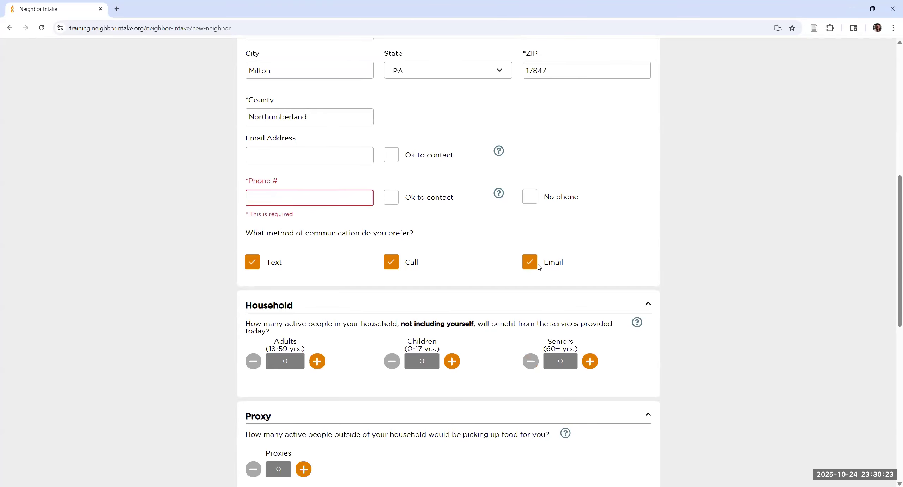
{"action": "left_click", "coordinate": [529, 198]}
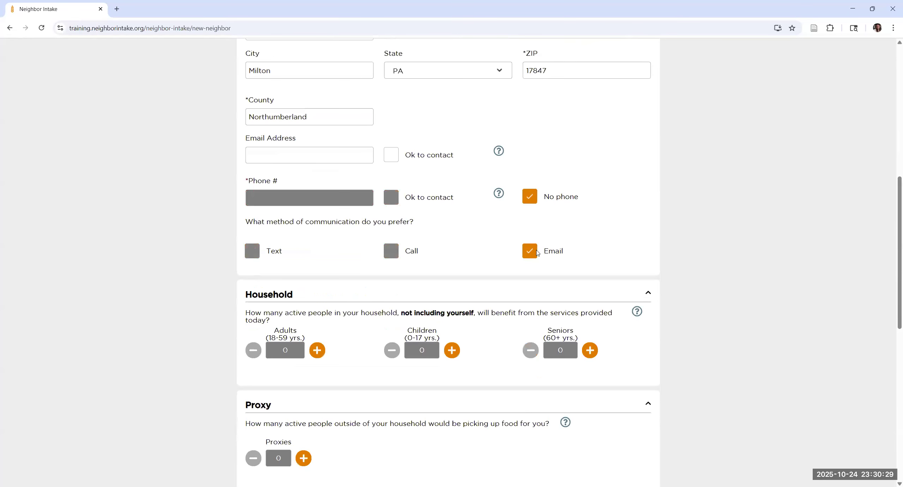
{"action": "left_click", "coordinate": [530, 251]}
Add two adults aged 18-59 to the household, besides the neighbor
{"action": "scroll", "coordinate": [561, 243], "scroll_direction": "down", "scroll_amount": 5}
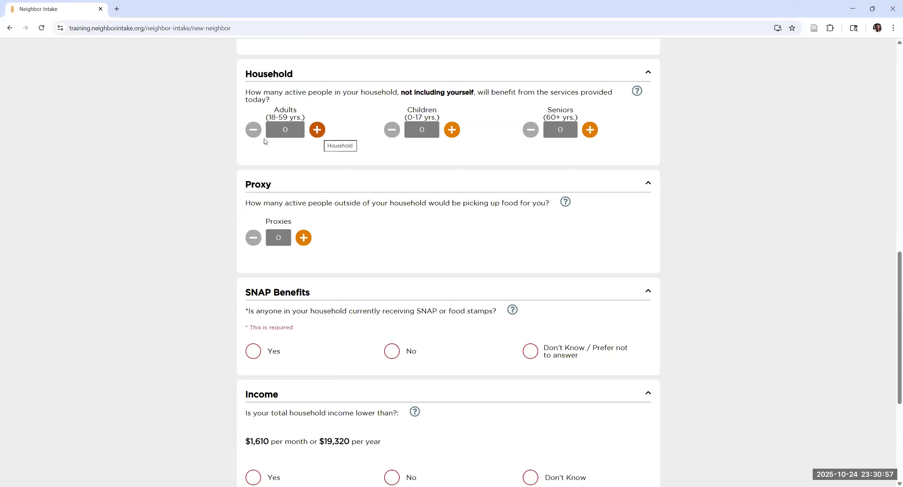
{"action": "left_click", "coordinate": [318, 130]}
{"action": "left_click", "coordinate": [317, 129]}
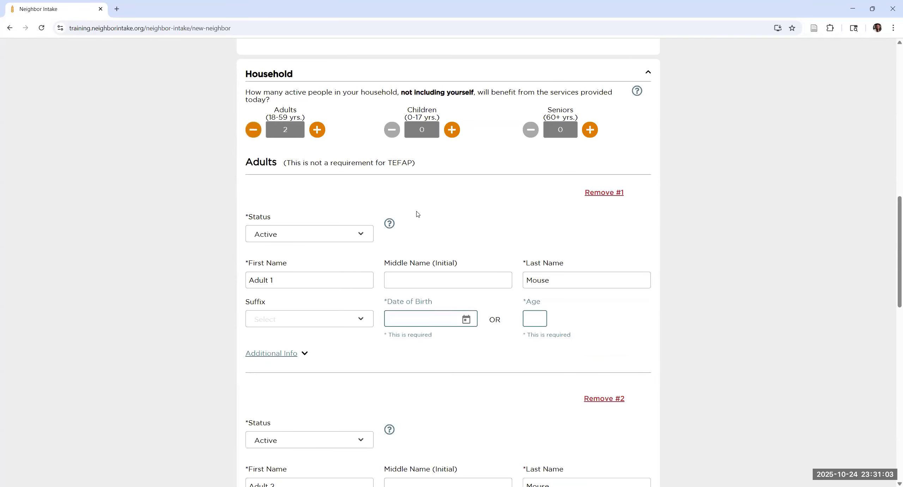
Replace the placeholder first name of the first additional adult with that person's actual first name
{"action": "scroll", "coordinate": [416, 211], "scroll_direction": "down", "scroll_amount": 5}
{"action": "scroll", "coordinate": [411, 200], "scroll_direction": "up", "scroll_amount": 3}
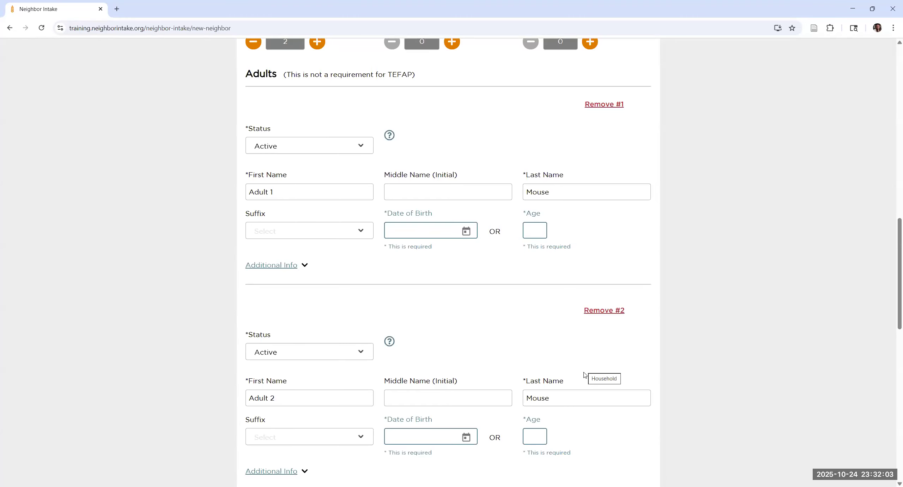
{"action": "scroll", "coordinate": [585, 375], "scroll_direction": "up", "scroll_amount": 15}
{"action": "scroll", "coordinate": [585, 375], "scroll_direction": "down", "scroll_amount": 7}
{"action": "scroll", "coordinate": [586, 372], "scroll_direction": "down", "scroll_amount": 10}
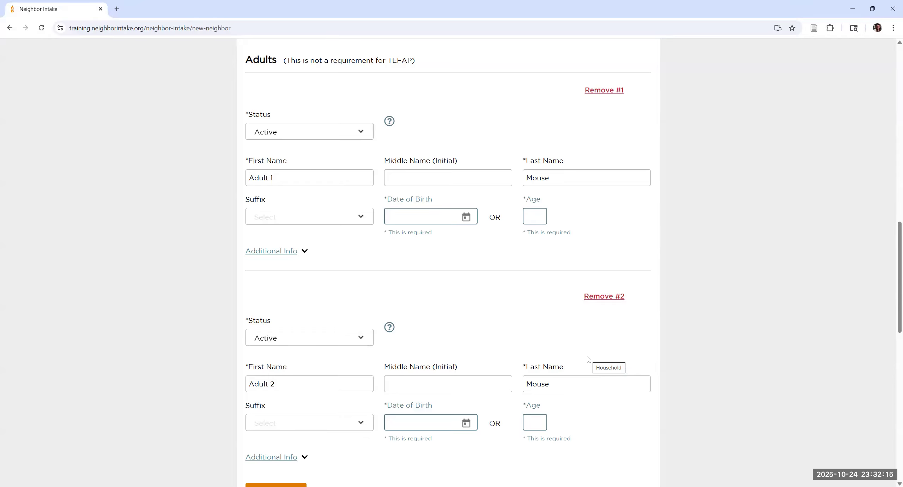
{"action": "left_click", "coordinate": [288, 173]}
{"action": "key", "text": "BackSpace"}
{"action": "key", "text": "BackSpace"}
{"action": "key", "text": "BackSpace"}
{"action": "key", "text": "BackSpace"}
{"action": "key", "text": "BackSpace"}
{"action": "type", "text": "Minnie"}
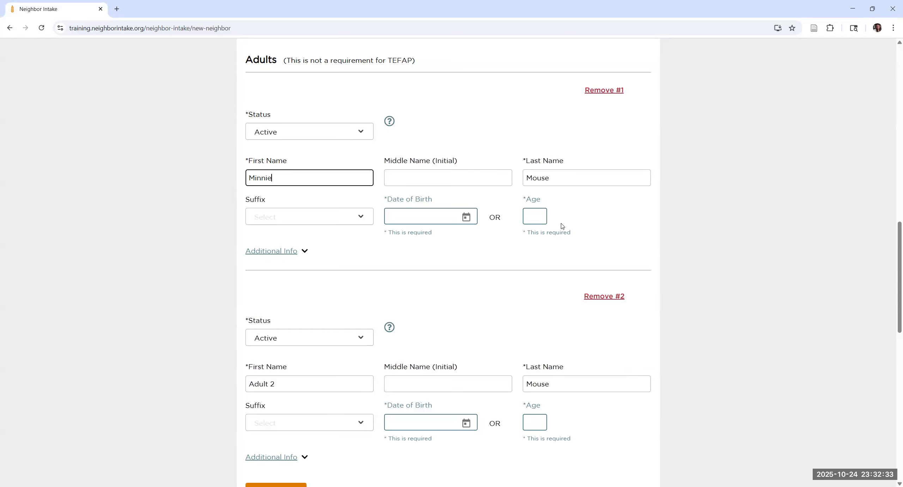
Set the age of both additional adults to 42
{"action": "left_click", "coordinate": [528, 218]}
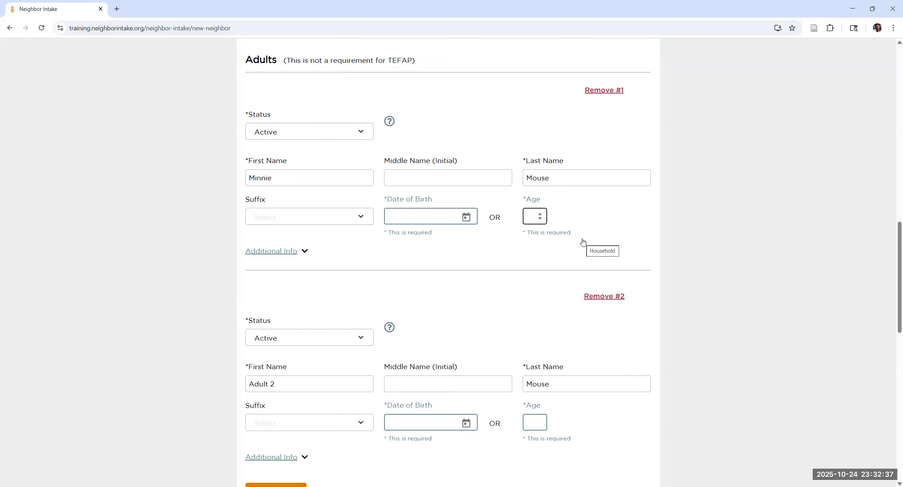
{"action": "type", "text": "42"}
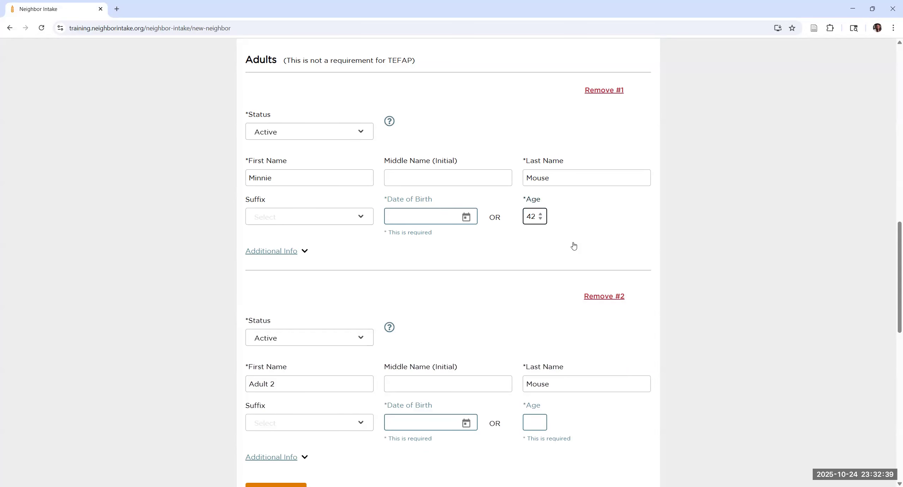
{"action": "scroll", "coordinate": [574, 246], "scroll_direction": "down", "scroll_amount": 5}
{"action": "left_click", "coordinate": [533, 247]}
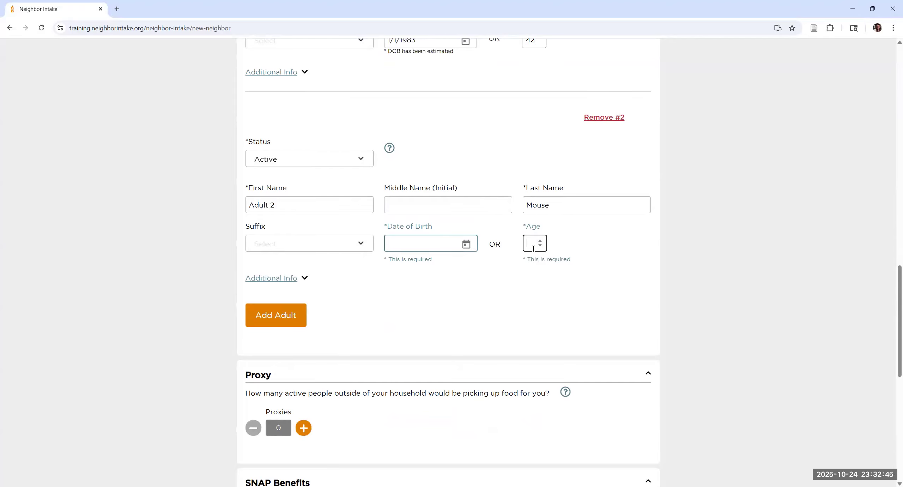
{"action": "type", "text": "42"}
Add one proxy entry to look at its fields, and remove it again
{"action": "scroll", "coordinate": [470, 343], "scroll_direction": "down", "scroll_amount": 3}
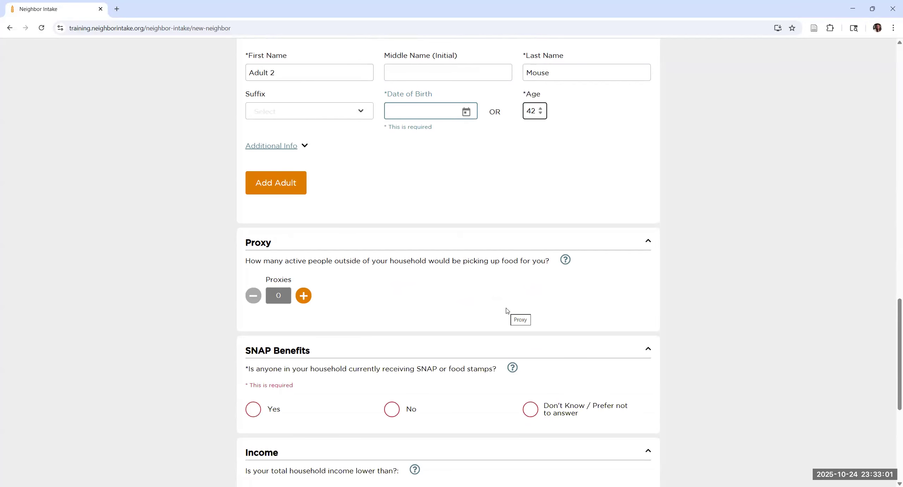
{"action": "left_click", "coordinate": [305, 299]}
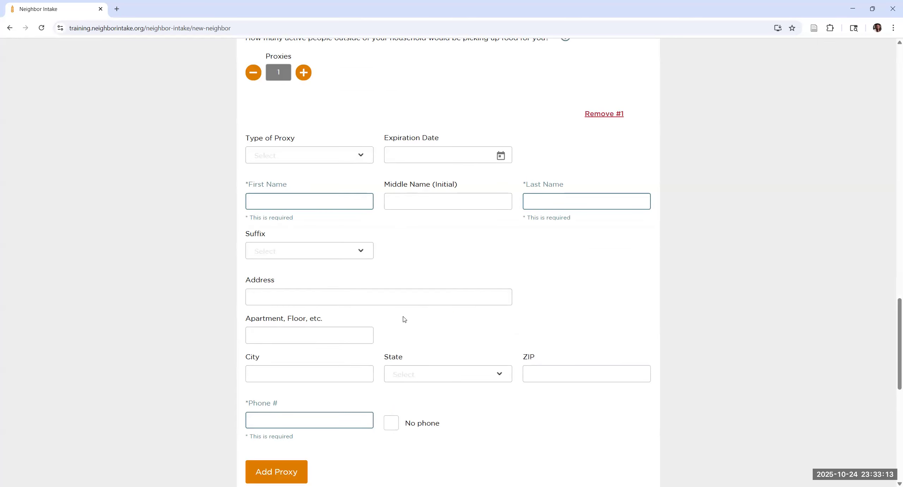
{"action": "scroll", "coordinate": [608, 197], "scroll_direction": "up", "scroll_amount": 2}
{"action": "left_click", "coordinate": [600, 206]}
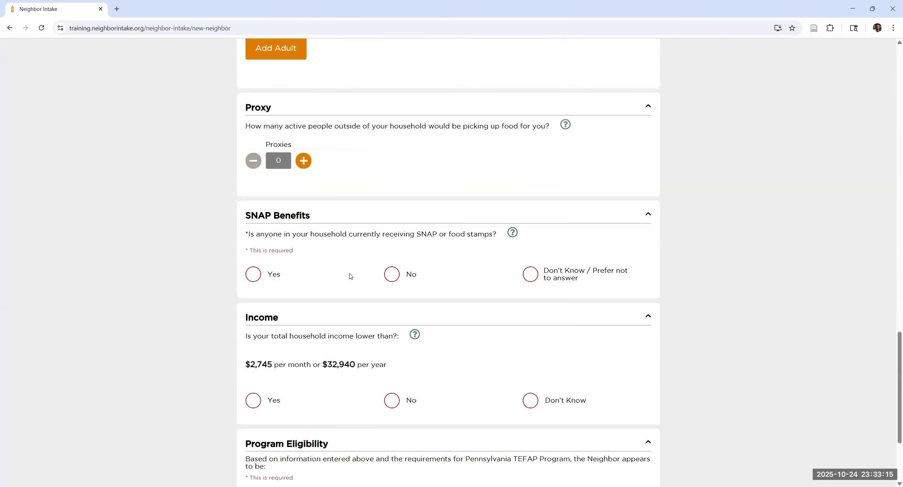
Complete the eligibility answers with SNAP benefits No, income lower than the limit Yes and neighbor Eligible, and save them
{"action": "scroll", "coordinate": [351, 276], "scroll_direction": "down", "scroll_amount": 2}
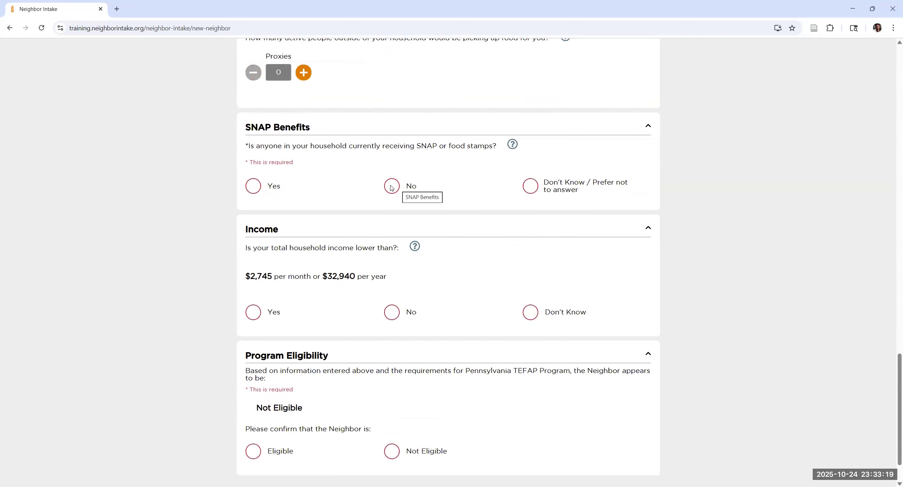
{"action": "left_click", "coordinate": [391, 187]}
{"action": "scroll", "coordinate": [478, 256], "scroll_direction": "down", "scroll_amount": 2}
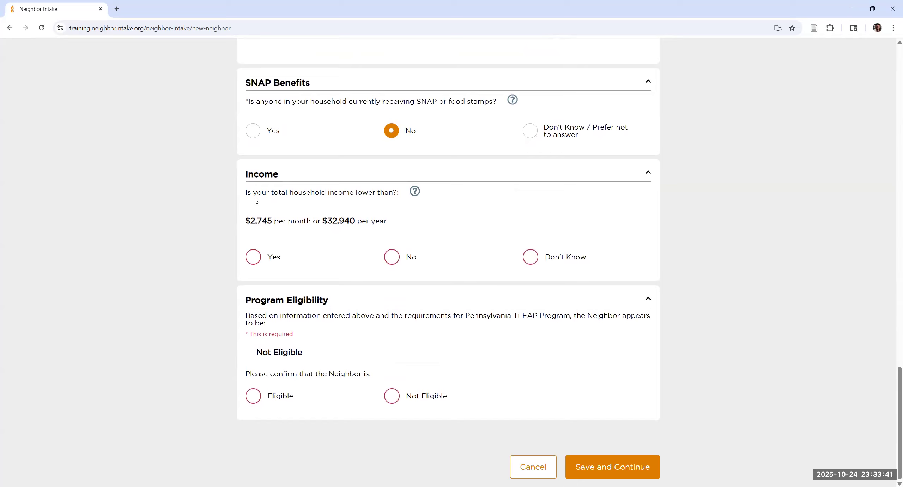
{"action": "left_click", "coordinate": [259, 258]}
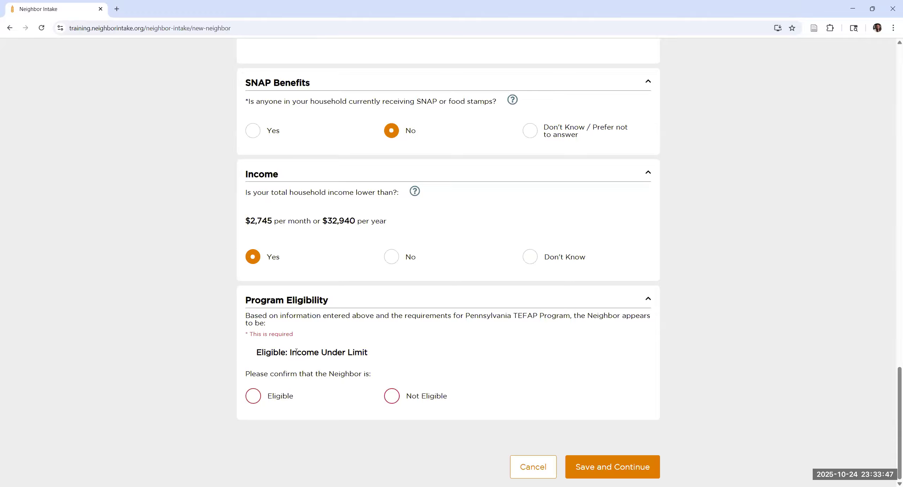
{"action": "left_click", "coordinate": [253, 396]}
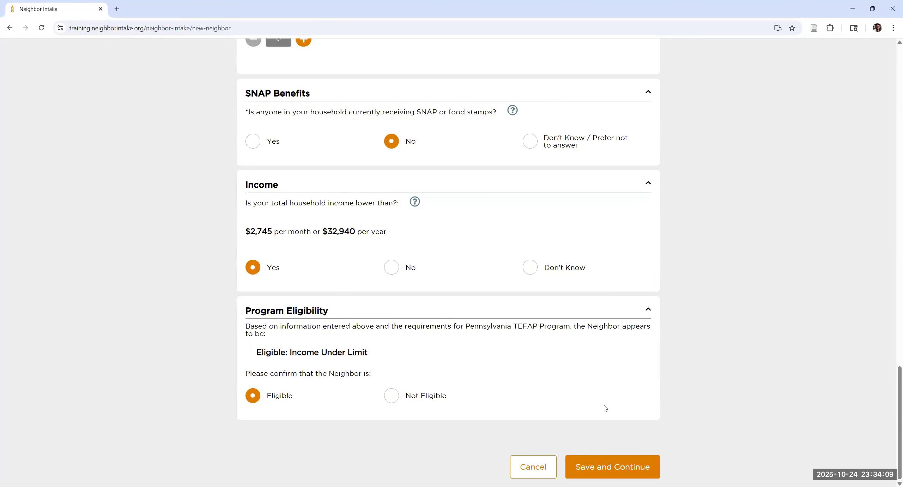
{"action": "left_click", "coordinate": [622, 469]}
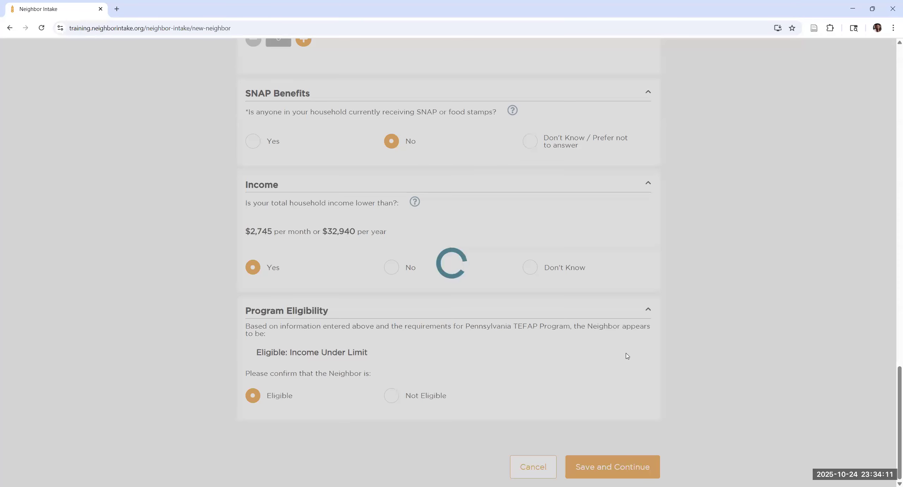
Review the TEFAP certification details and select the neighbor as the signee
{"action": "scroll", "coordinate": [656, 327], "scroll_direction": "down", "scroll_amount": 1}
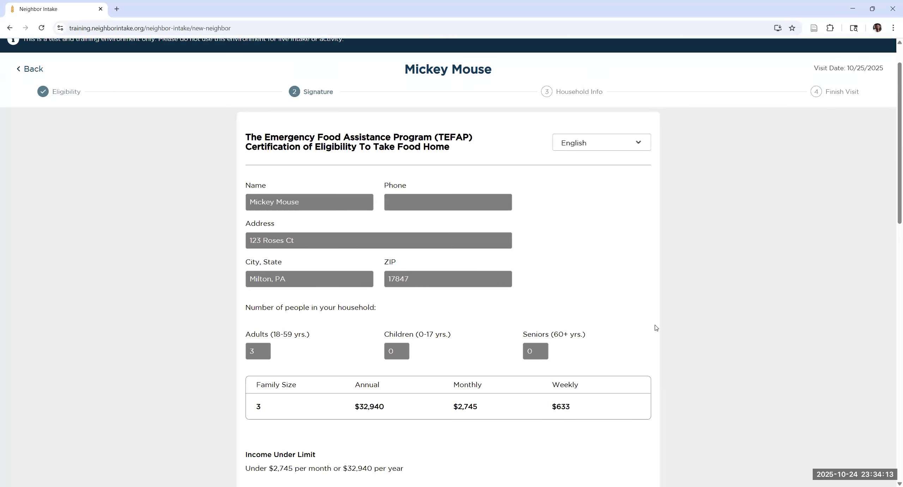
{"action": "scroll", "coordinate": [656, 327], "scroll_direction": "down", "scroll_amount": 6}
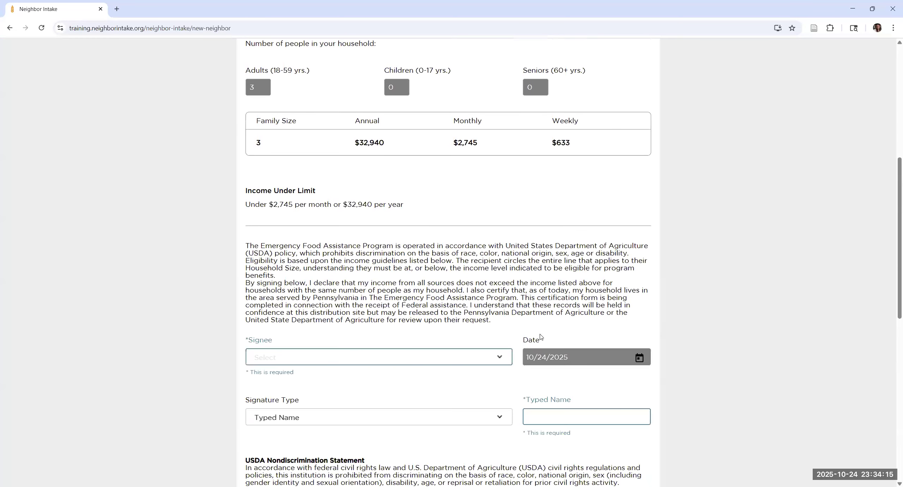
{"action": "scroll", "coordinate": [338, 278], "scroll_direction": "up", "scroll_amount": 3}
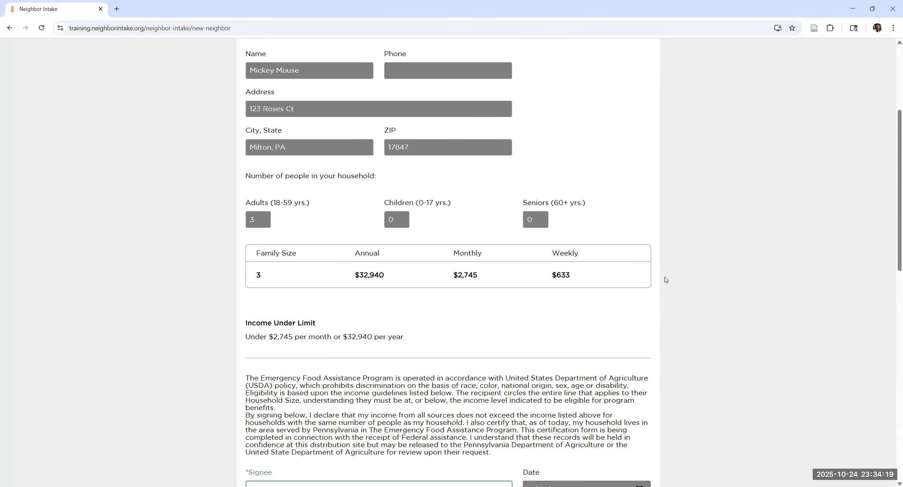
{"action": "scroll", "coordinate": [668, 292], "scroll_direction": "down", "scroll_amount": 7}
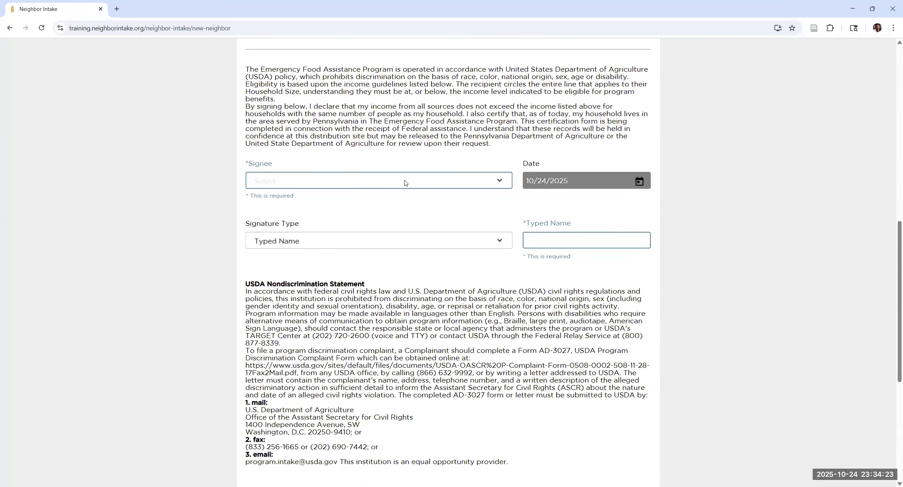
{"action": "left_click", "coordinate": [481, 184]}
{"action": "left_click", "coordinate": [307, 247]}
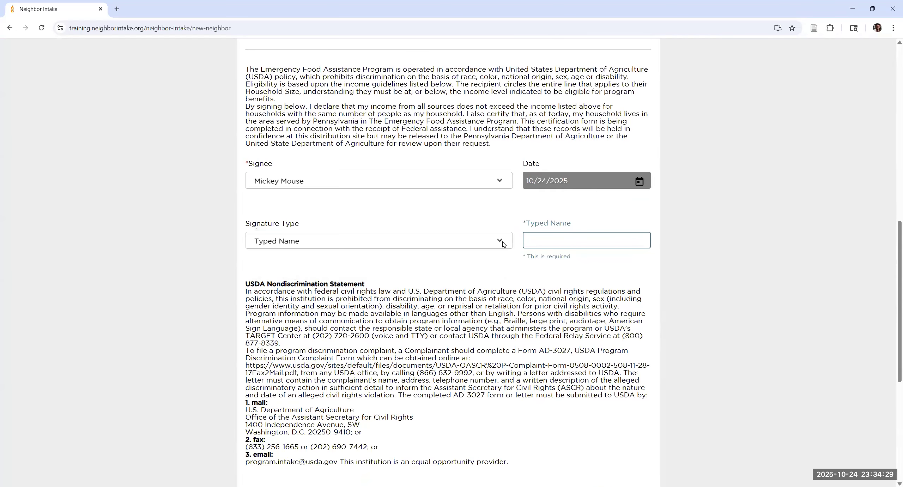
{"action": "left_click", "coordinate": [584, 242]}
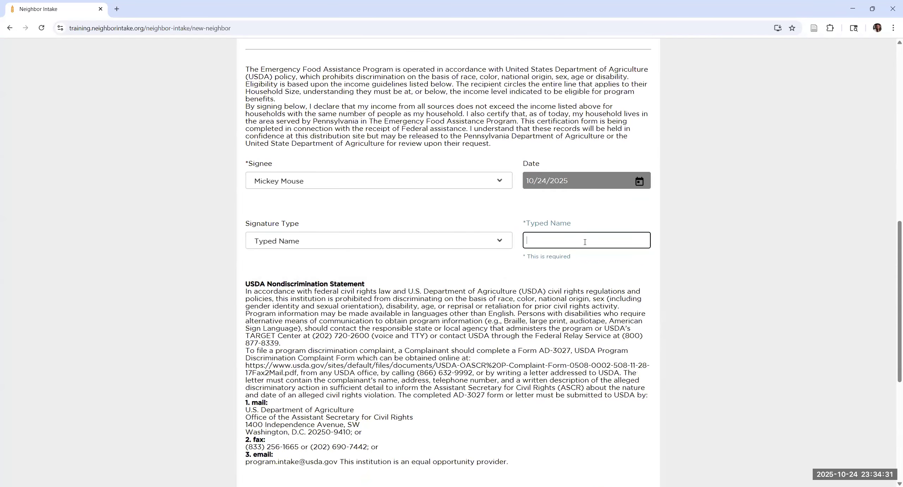
{"action": "type", "text": "Mid"}
{"action": "key", "text": "BackSpace"}
{"action": "key", "text": "BackSpace"}
{"action": "key", "text": "BackSpace"}
Switch the signature type to On Screen Sign, draw a trial signature, and close the signing window without saving it
{"action": "left_click", "coordinate": [285, 241]}
{"action": "left_click", "coordinate": [296, 277]}
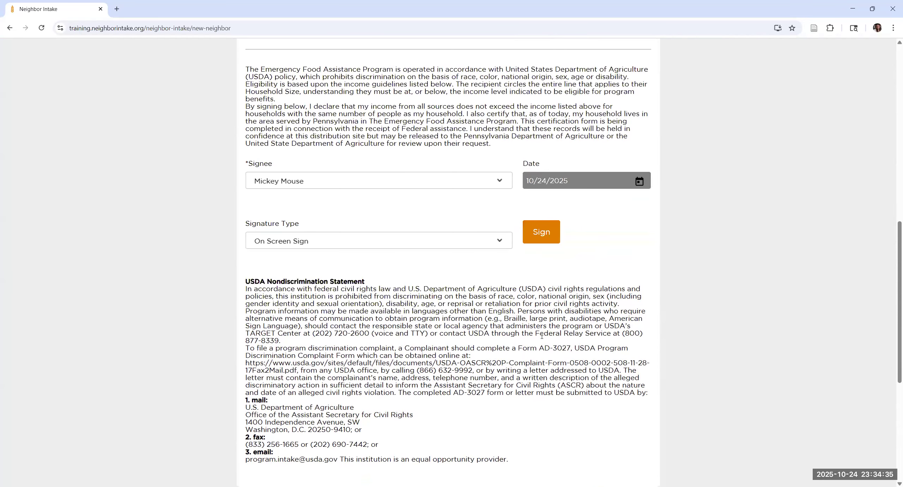
{"action": "left_click", "coordinate": [539, 231]}
{"action": "left_click_drag", "start_coordinate": [265, 321], "coordinate": [359, 337]}
{"action": "mouse_move", "coordinate": [426, 350]}
{"action": "left_mouse_down"}
{"action": "mouse_move", "coordinate": [441, 337]}
{"action": "mouse_move", "coordinate": [474, 350]}
{"action": "left_mouse_up"}
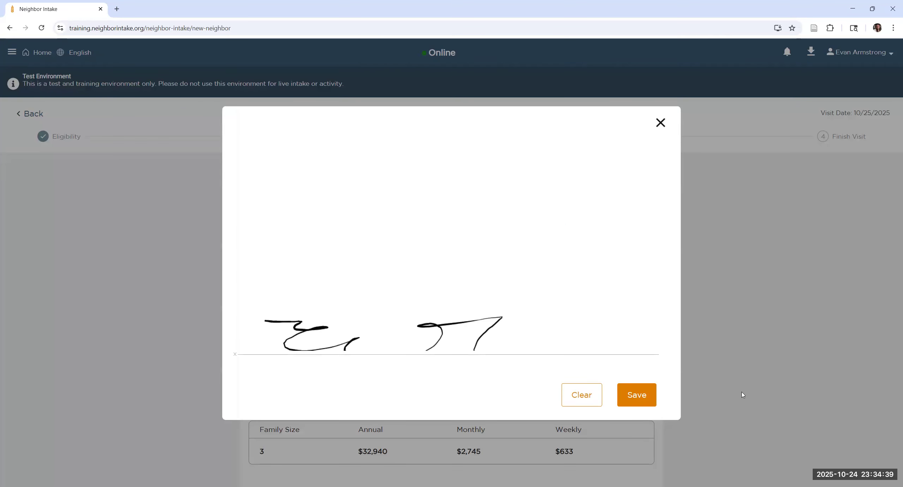
{"action": "left_click", "coordinate": [660, 123]}
Reselect the neighbor as signee, sign the TEFAP certification as Typed Name with the neighbor's full name, and save it
{"action": "scroll", "coordinate": [496, 267], "scroll_direction": "down", "scroll_amount": 6}
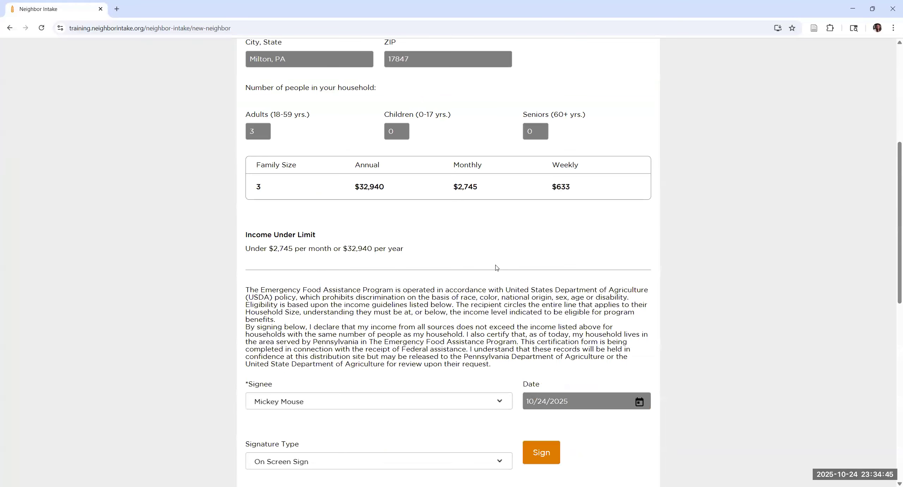
{"action": "scroll", "coordinate": [498, 222], "scroll_direction": "down", "scroll_amount": 5}
{"action": "left_click", "coordinate": [498, 224]}
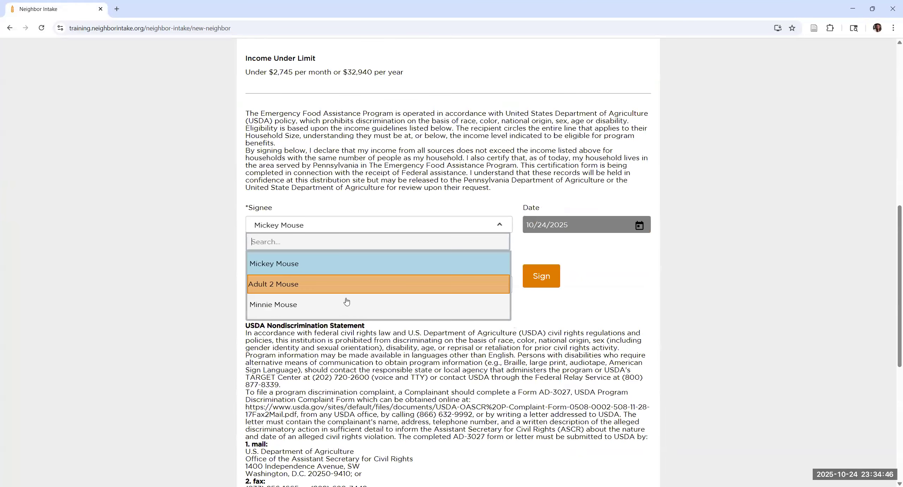
{"action": "left_click", "coordinate": [309, 266]}
{"action": "left_click", "coordinate": [444, 287]}
{"action": "left_click", "coordinate": [305, 350]}
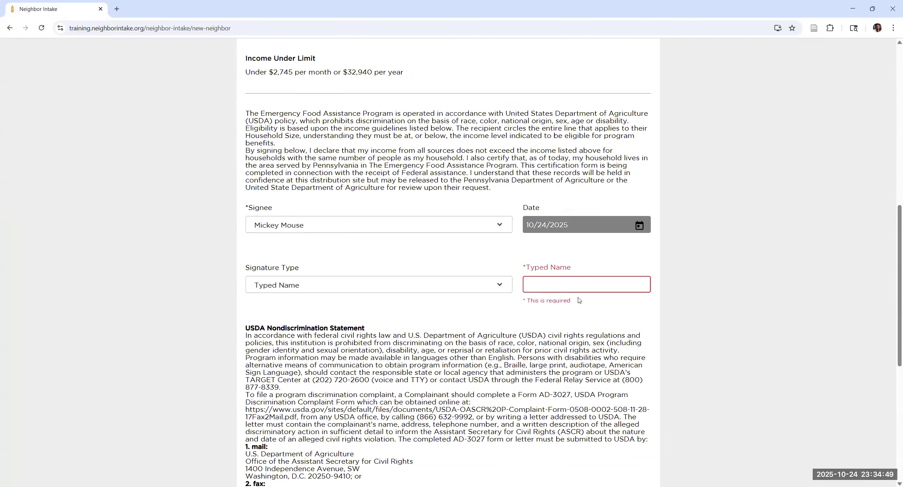
{"action": "left_click", "coordinate": [572, 284]}
{"action": "type", "text": "Mickey Mouse"}
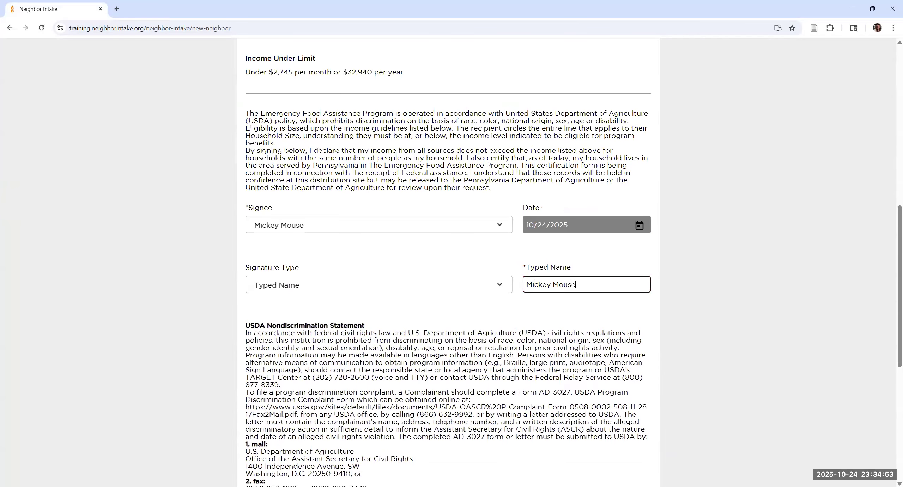
{"action": "scroll", "coordinate": [563, 339], "scroll_direction": "down", "scroll_amount": 8}
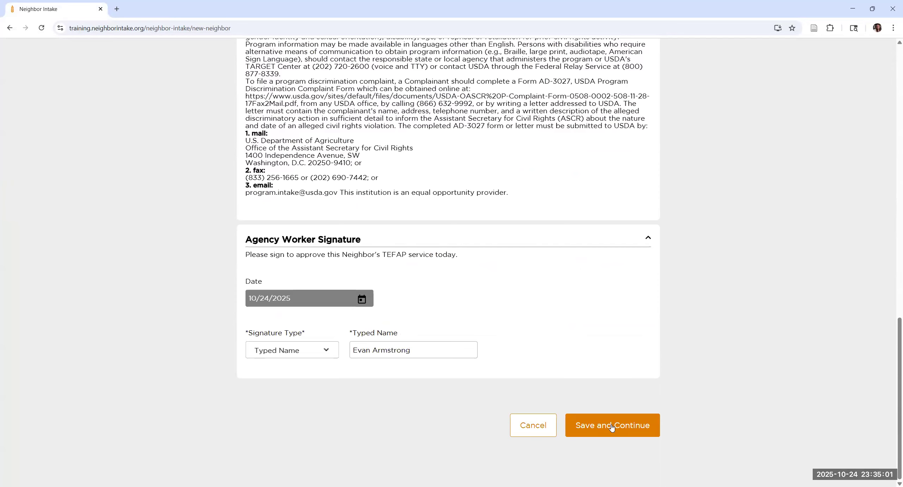
{"action": "left_click", "coordinate": [612, 428]}
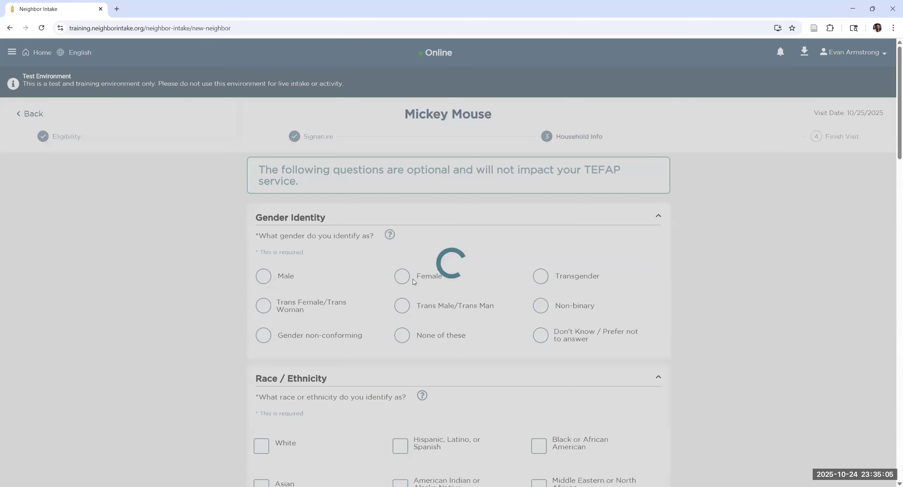
Answer the required household questions with gender identity Male and race/ethnicity White
{"action": "scroll", "coordinate": [494, 291], "scroll_direction": "down", "scroll_amount": 10}
{"action": "scroll", "coordinate": [488, 298], "scroll_direction": "up", "scroll_amount": 7}
{"action": "scroll", "coordinate": [489, 299], "scroll_direction": "up", "scroll_amount": 3}
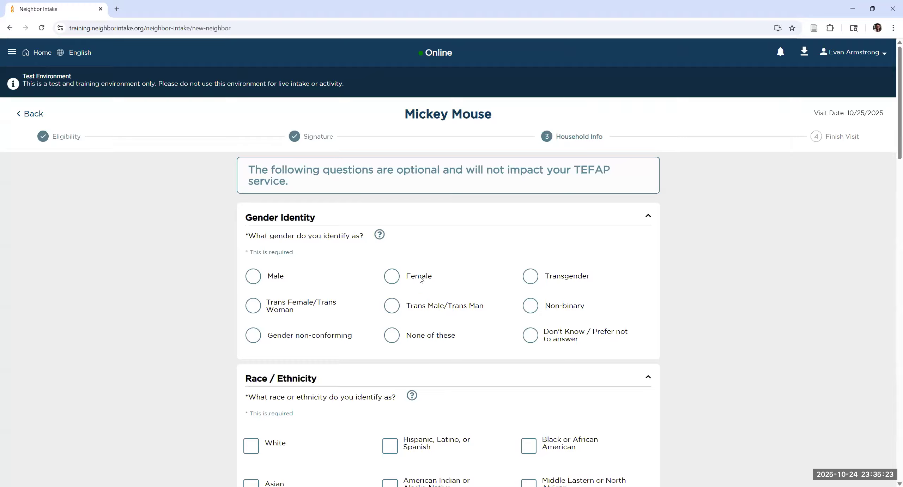
{"action": "scroll", "coordinate": [343, 287], "scroll_direction": "down", "scroll_amount": 3}
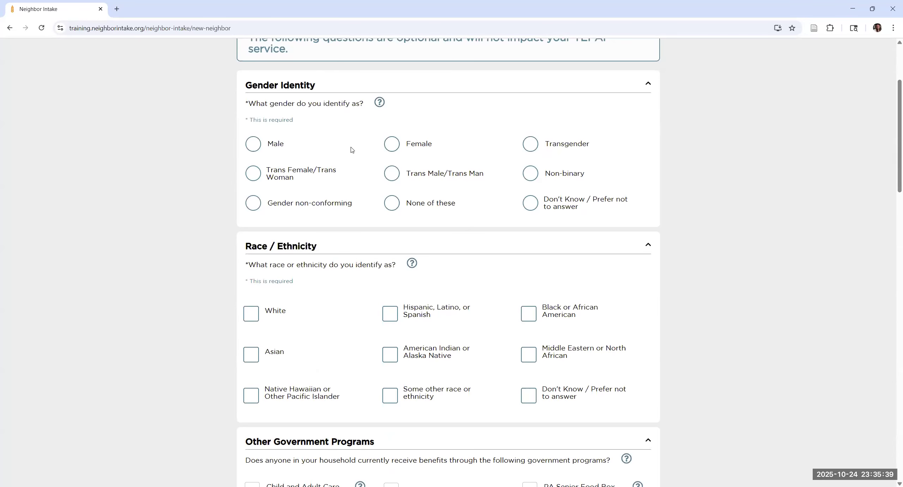
{"action": "left_click", "coordinate": [253, 144]}
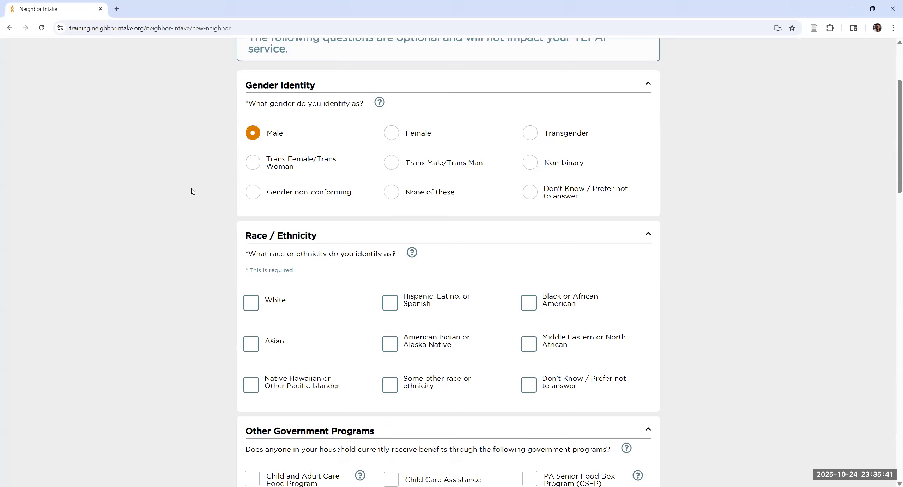
{"action": "scroll", "coordinate": [194, 192], "scroll_direction": "down", "scroll_amount": 2}
{"action": "left_click", "coordinate": [253, 215]}
Review the optional questions on government programs, preferred languages, disability, military status, dietary restrictions, assistance and additional notes
{"action": "scroll", "coordinate": [534, 222], "scroll_direction": "down", "scroll_amount": 20}
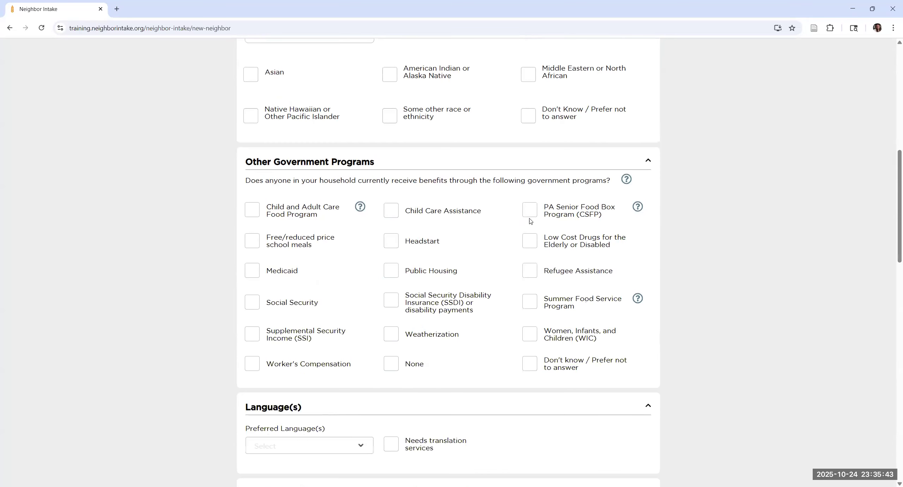
{"action": "scroll", "coordinate": [518, 218], "scroll_direction": "down", "scroll_amount": 4}
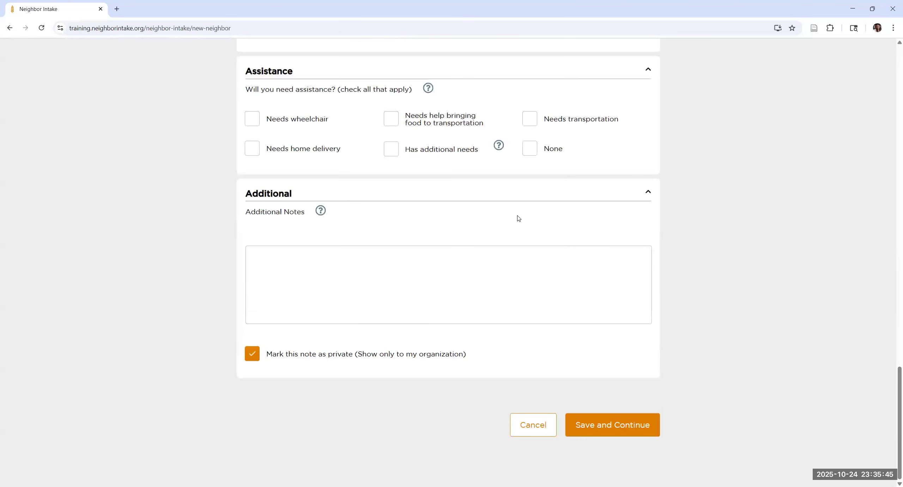
{"action": "scroll", "coordinate": [518, 219], "scroll_direction": "up", "scroll_amount": 20}
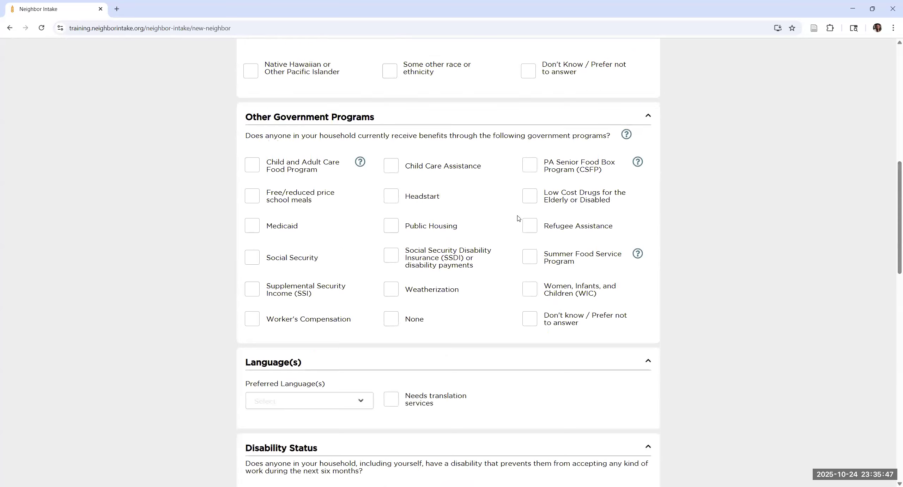
{"action": "scroll", "coordinate": [518, 218], "scroll_direction": "down", "scroll_amount": 6}
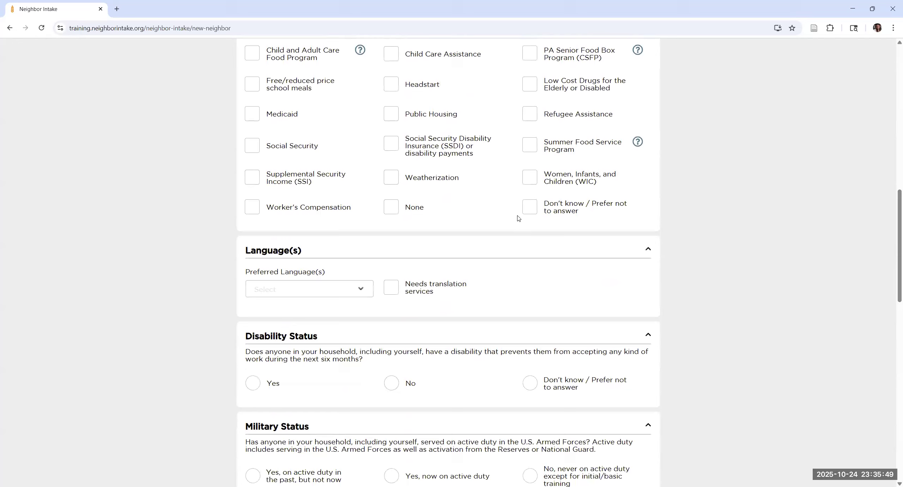
{"action": "scroll", "coordinate": [518, 218], "scroll_direction": "up", "scroll_amount": 1}
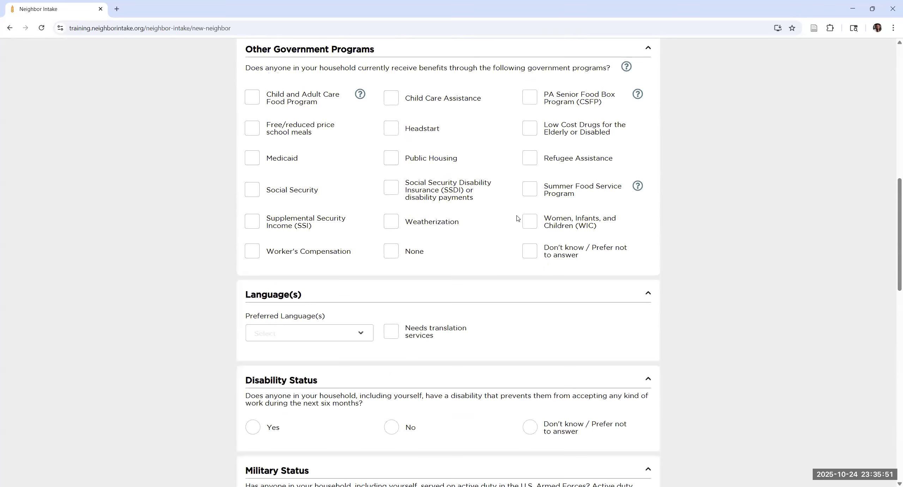
{"action": "scroll", "coordinate": [518, 218], "scroll_direction": "up", "scroll_amount": 1}
{"action": "scroll", "coordinate": [518, 218], "scroll_direction": "up", "scroll_amount": 2}
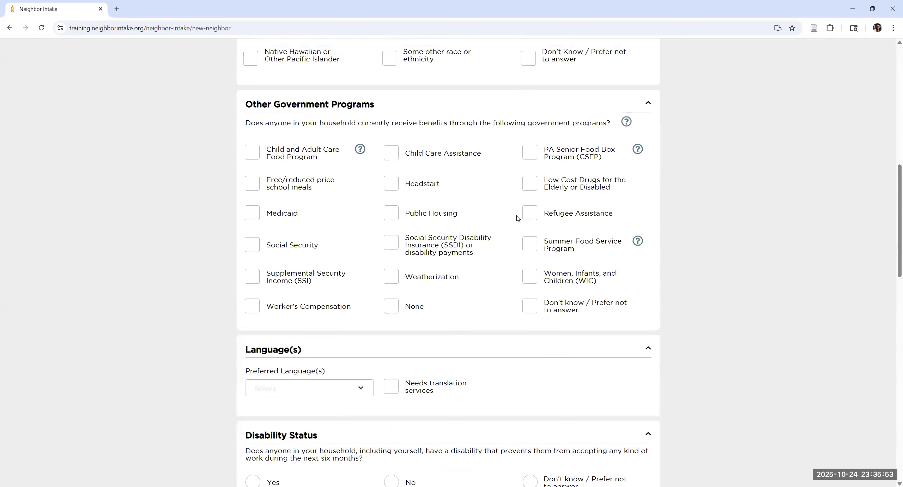
{"action": "scroll", "coordinate": [518, 218], "scroll_direction": "down", "scroll_amount": 7}
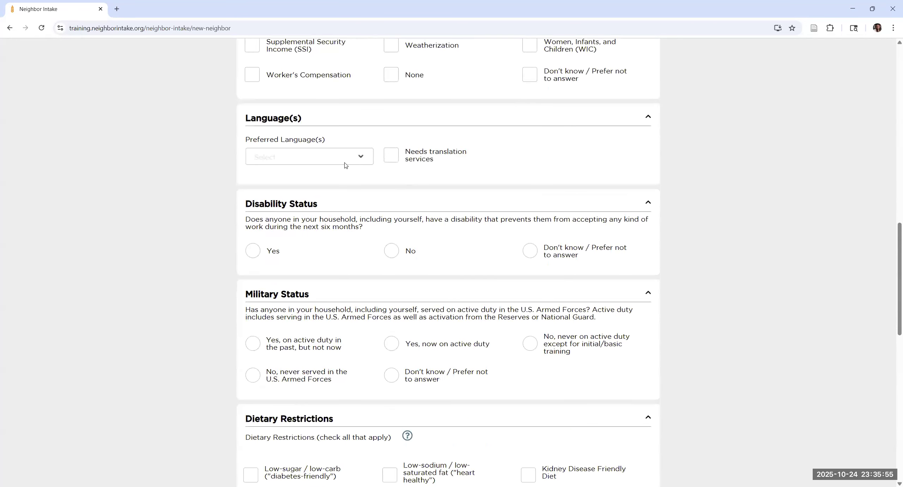
{"action": "left_click", "coordinate": [355, 158]}
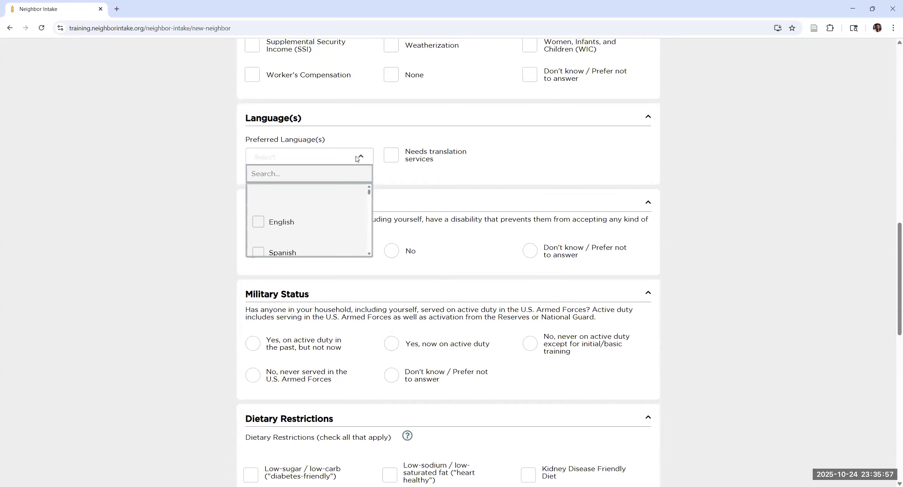
{"action": "scroll", "coordinate": [356, 158], "scroll_direction": "down", "scroll_amount": 2}
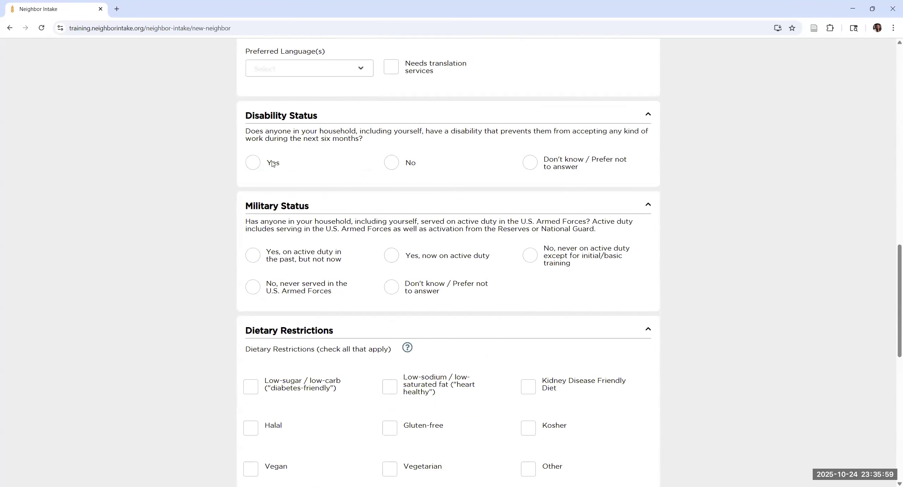
{"action": "scroll", "coordinate": [354, 257], "scroll_direction": "down", "scroll_amount": 5}
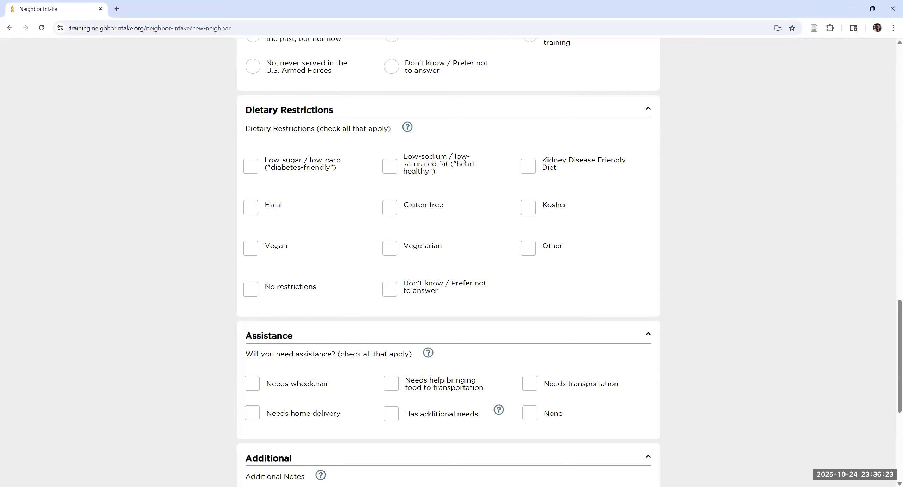
{"action": "scroll", "coordinate": [459, 205], "scroll_direction": "up", "scroll_amount": 10}
{"action": "scroll", "coordinate": [388, 212], "scroll_direction": "up", "scroll_amount": 7}
{"action": "scroll", "coordinate": [388, 211], "scroll_direction": "down", "scroll_amount": 6}
{"action": "scroll", "coordinate": [388, 212], "scroll_direction": "up", "scroll_amount": 5}
{"action": "scroll", "coordinate": [388, 210], "scroll_direction": "down", "scroll_amount": 16}
{"action": "scroll", "coordinate": [389, 210], "scroll_direction": "down", "scroll_amount": 7}
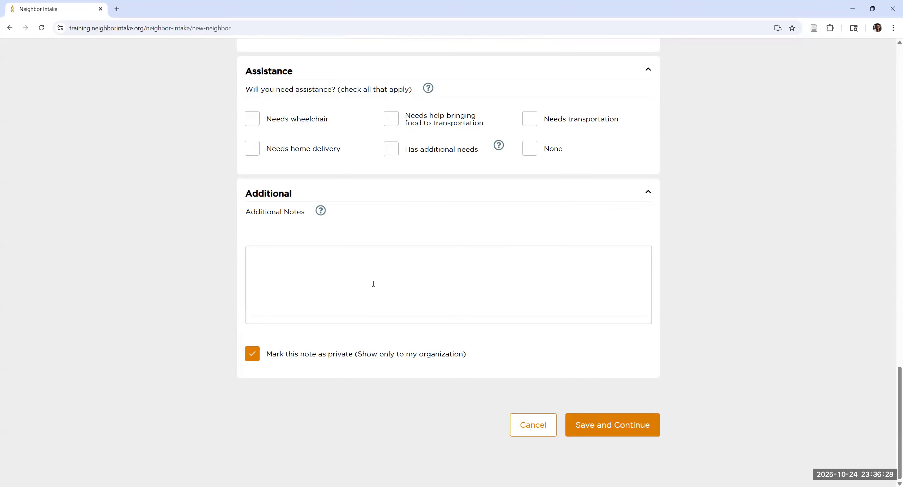
Save the household information and finish the visit with Food Pantry - TEFAP/Bonus and no additional services
{"action": "left_click", "coordinate": [602, 426]}
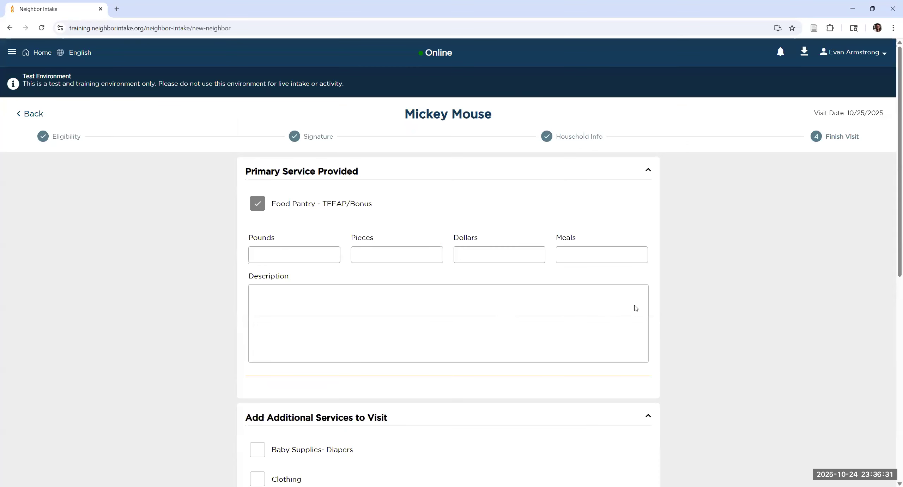
{"action": "scroll", "coordinate": [691, 303], "scroll_direction": "down", "scroll_amount": 8}
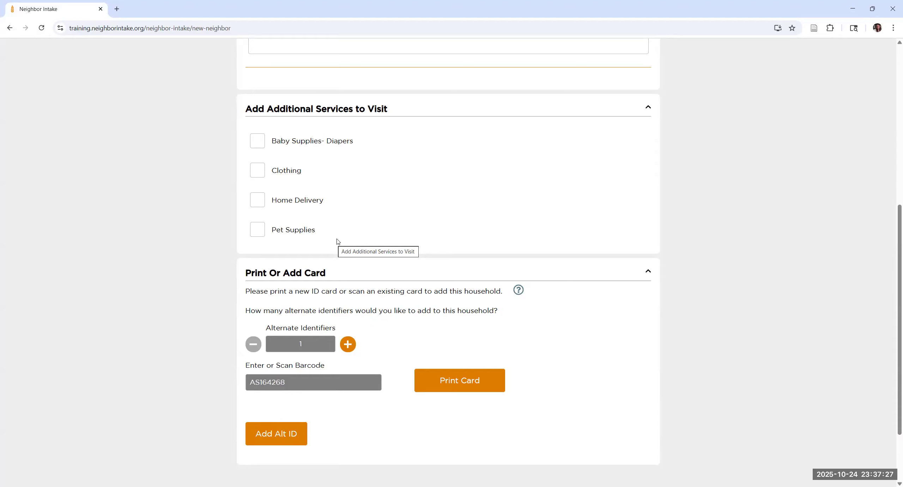
{"action": "scroll", "coordinate": [337, 241], "scroll_direction": "down", "scroll_amount": 3}
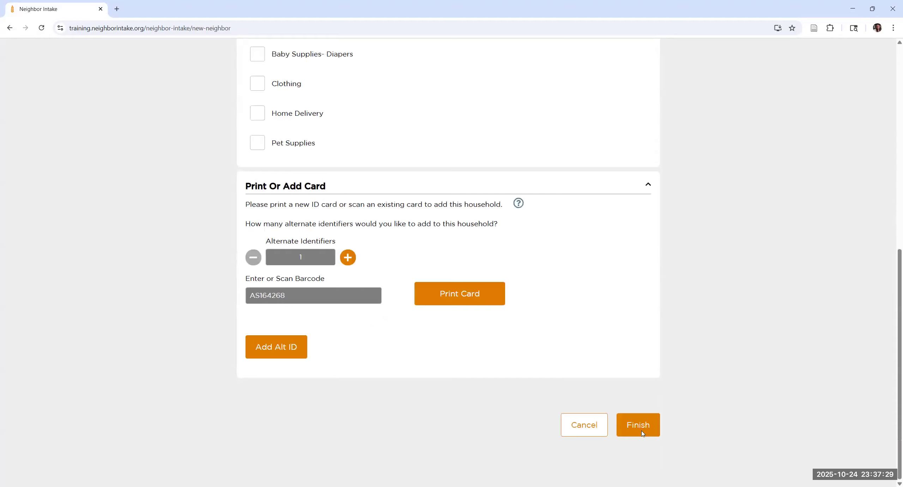
{"action": "left_click", "coordinate": [641, 432]}
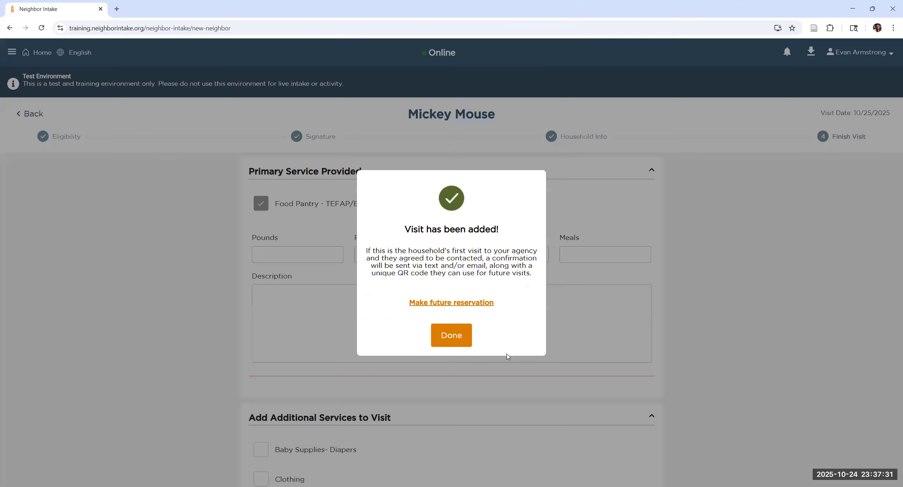
{"action": "left_click", "coordinate": [461, 342]}
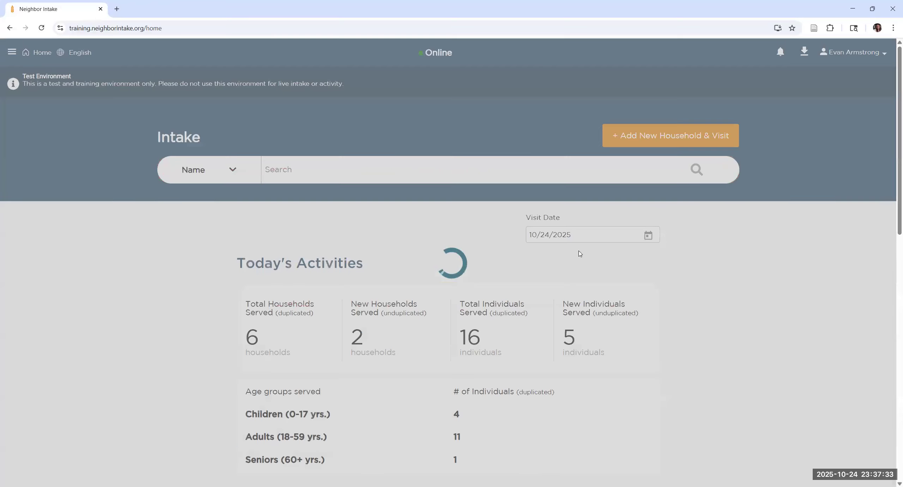
Search by name with the first three letters of the neighbor's last and first names, comma-separated, and expand the newly registered household's details
{"action": "left_click", "coordinate": [697, 170]}
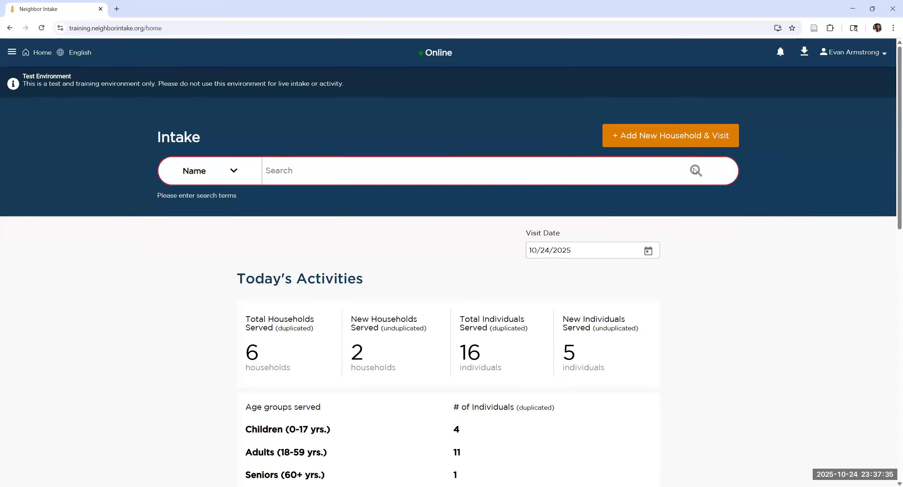
{"action": "left_click", "coordinate": [493, 166]}
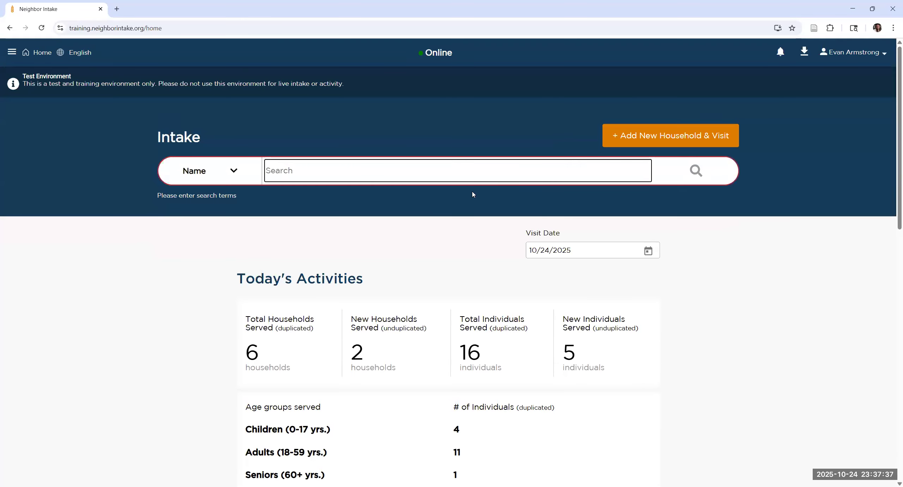
{"action": "type", "text": "m"}
{"action": "key", "text": "BackSpace"}
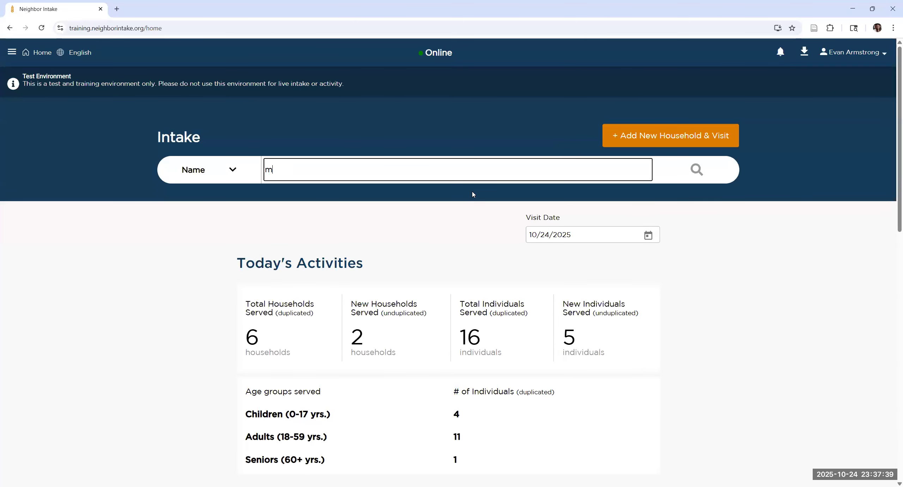
{"action": "type", "text": "ou, mic"}
{"action": "key", "text": "Return"}
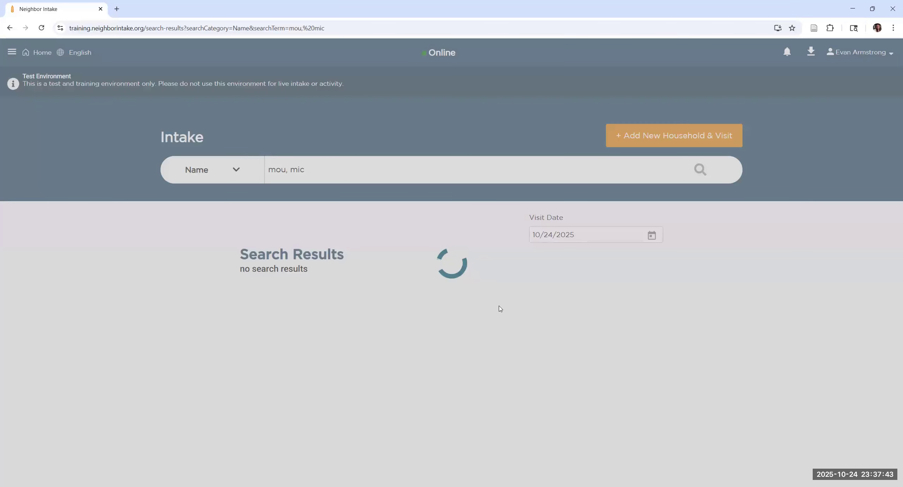
{"action": "scroll", "coordinate": [480, 352], "scroll_direction": "down", "scroll_amount": 5}
{"action": "scroll", "coordinate": [356, 283], "scroll_direction": "down", "scroll_amount": 1}
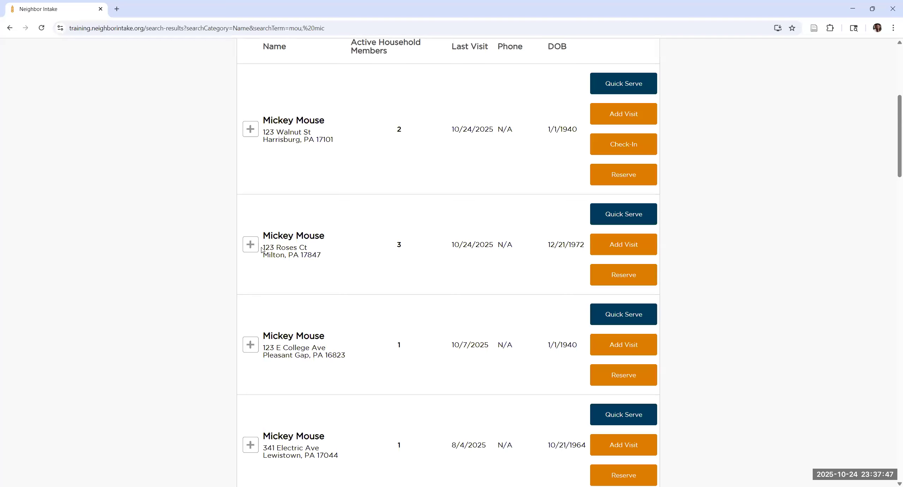
{"action": "left_click", "coordinate": [251, 244]}
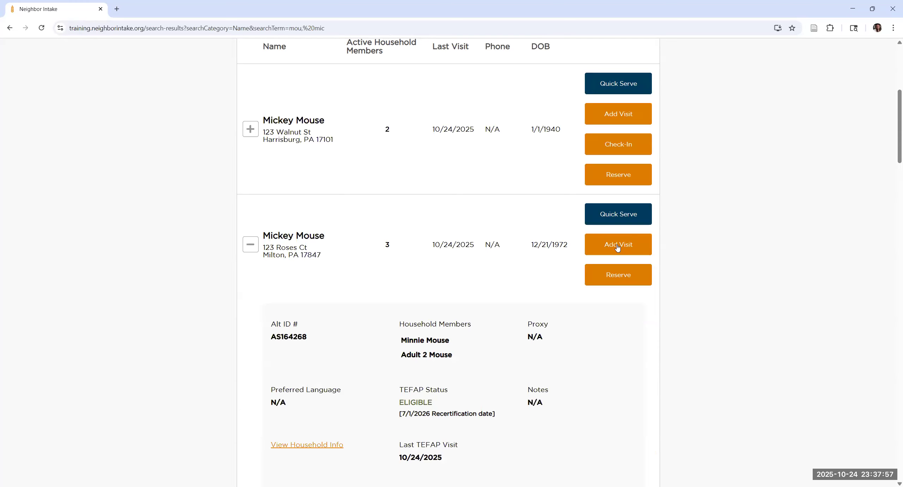
Start a new visit for the expanded household with Food Pantry - TEFAP/Bonus as the primary service
{"action": "left_click", "coordinate": [617, 247]}
{"action": "left_click", "coordinate": [376, 243]}
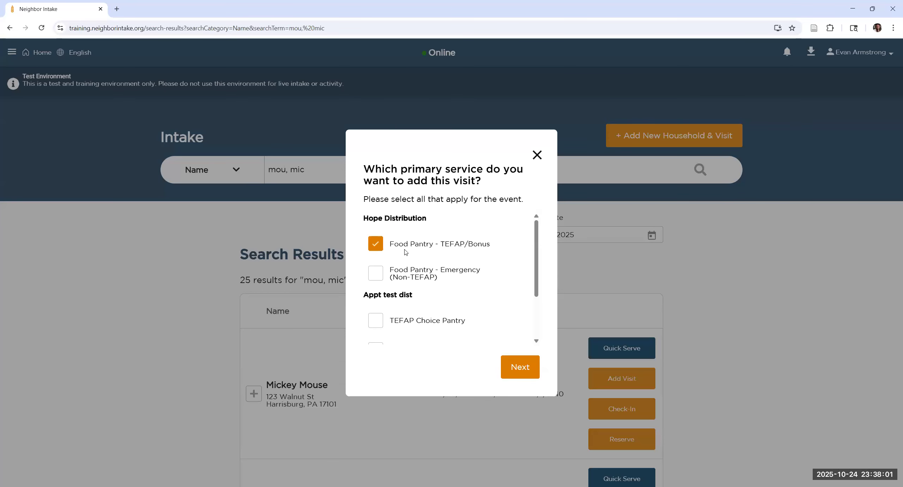
{"action": "left_click", "coordinate": [515, 365]}
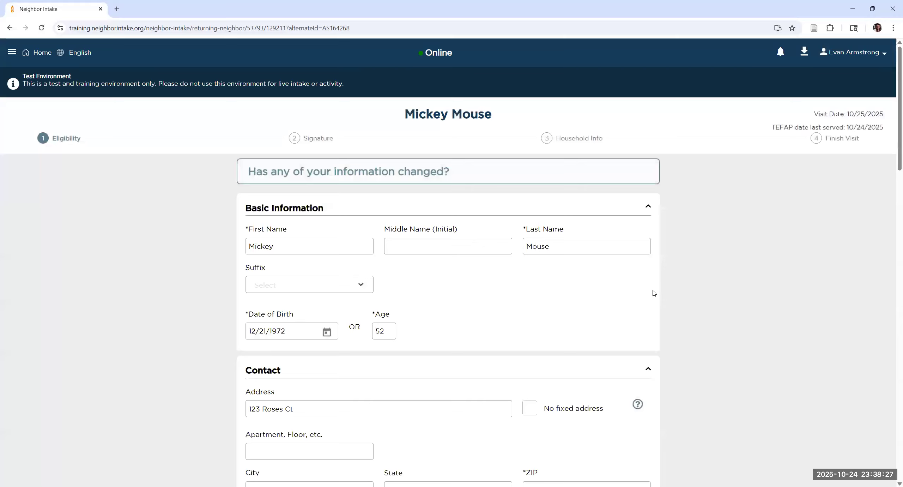
Review the returning household's basic, contact, household member and proxy information, and save the eligibility details without changes
{"action": "scroll", "coordinate": [654, 292], "scroll_direction": "down", "scroll_amount": 10}
{"action": "scroll", "coordinate": [654, 292], "scroll_direction": "down", "scroll_amount": 15}
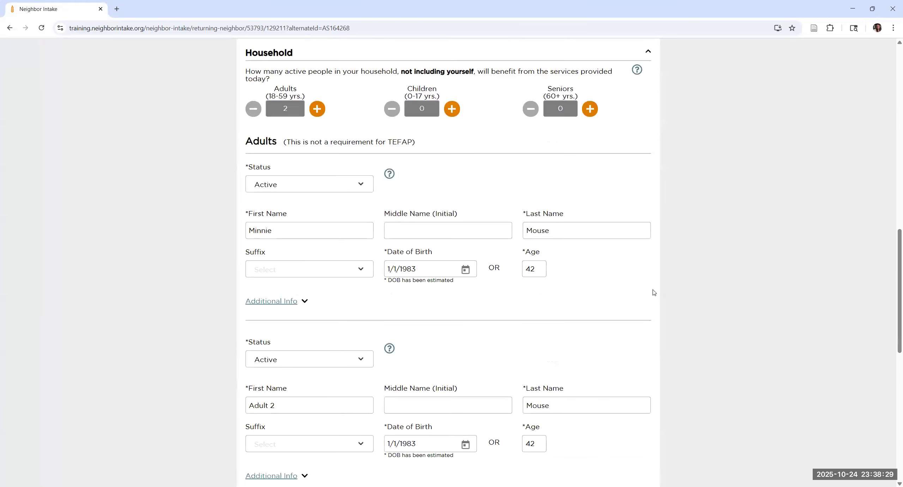
{"action": "scroll", "coordinate": [653, 292], "scroll_direction": "up", "scroll_amount": 9}
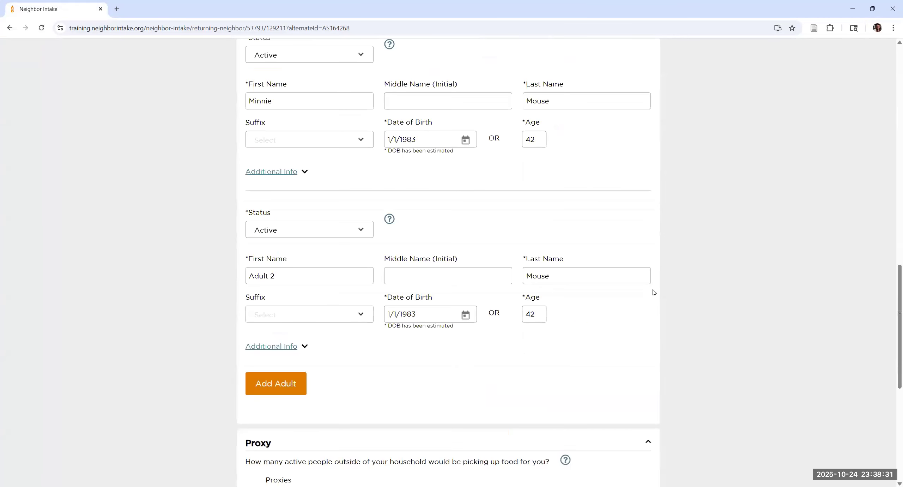
{"action": "scroll", "coordinate": [637, 402], "scroll_direction": "down", "scroll_amount": 6}
{"action": "scroll", "coordinate": [637, 401], "scroll_direction": "down", "scroll_amount": 3}
{"action": "left_click", "coordinate": [635, 424]}
Continue through the signature stage without signing and save the optional household questions unchanged
{"action": "scroll", "coordinate": [631, 371], "scroll_direction": "down", "scroll_amount": 5}
{"action": "scroll", "coordinate": [631, 433], "scroll_direction": "down", "scroll_amount": 1}
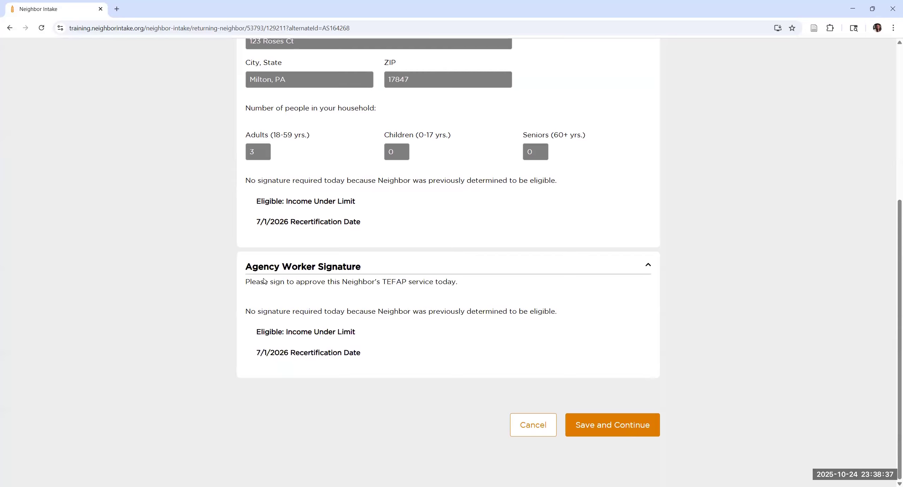
{"action": "left_click", "coordinate": [629, 433]}
{"action": "scroll", "coordinate": [704, 293], "scroll_direction": "down", "scroll_amount": 10}
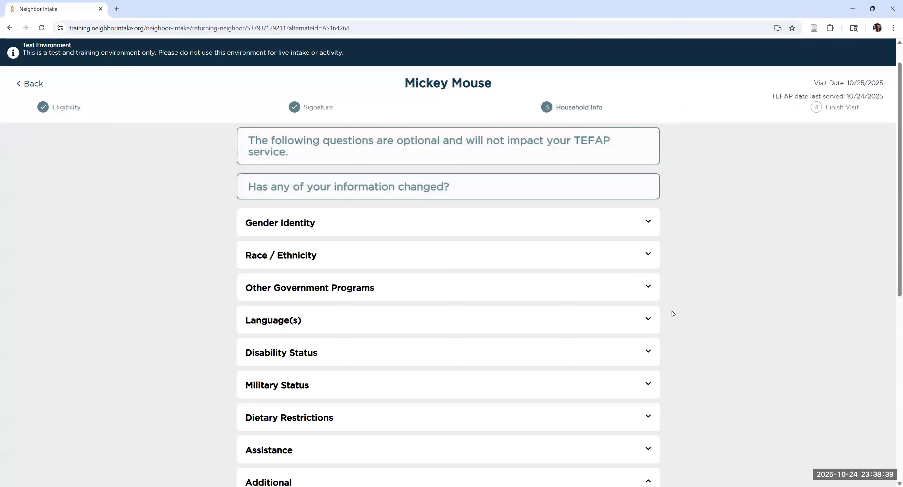
{"action": "left_click", "coordinate": [633, 422]}
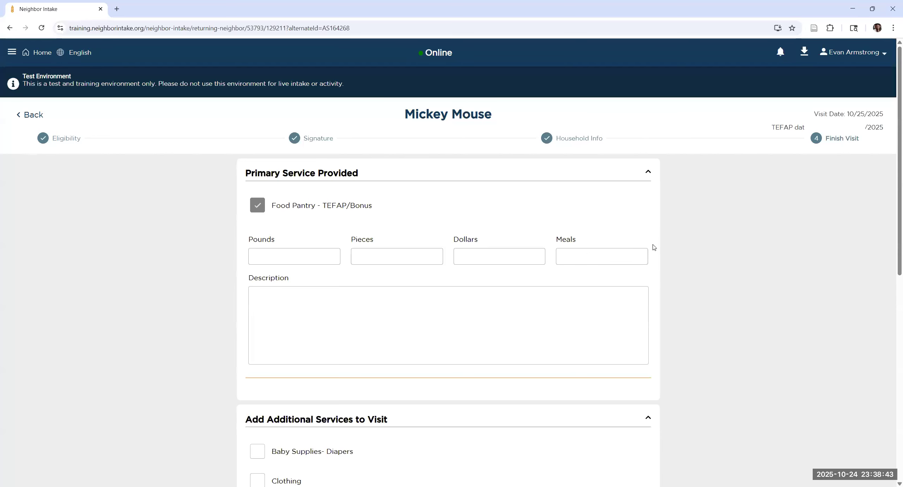
Finish the returning visit with Food Pantry - TEFAP/Bonus and no additional services, and close the confirmation
{"action": "scroll", "coordinate": [647, 279], "scroll_direction": "down", "scroll_amount": 10}
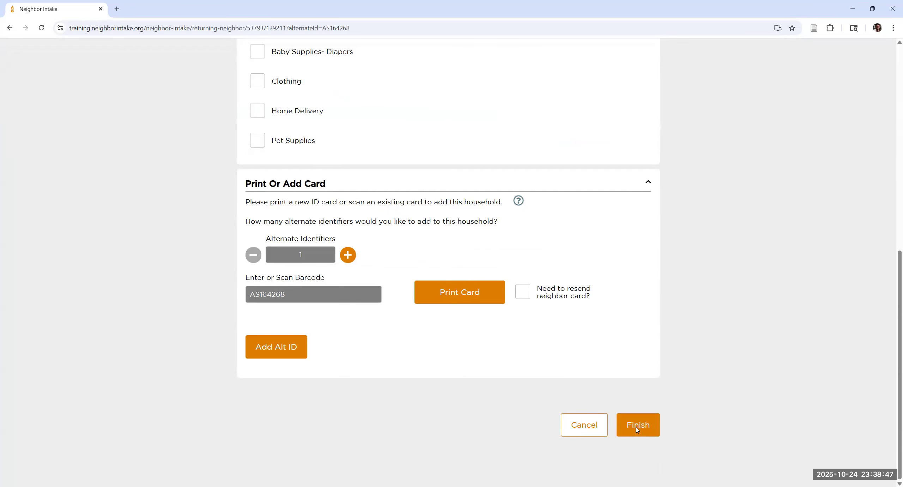
{"action": "left_click", "coordinate": [636, 427]}
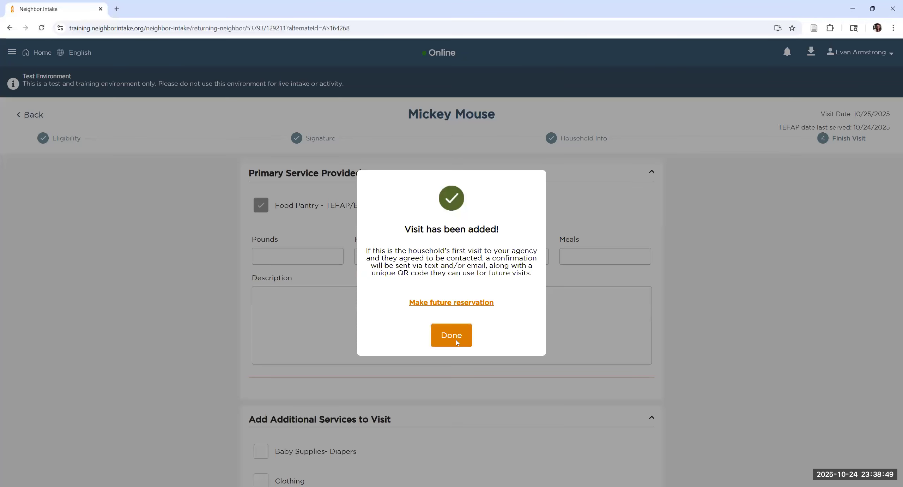
{"action": "left_click", "coordinate": [456, 340]}
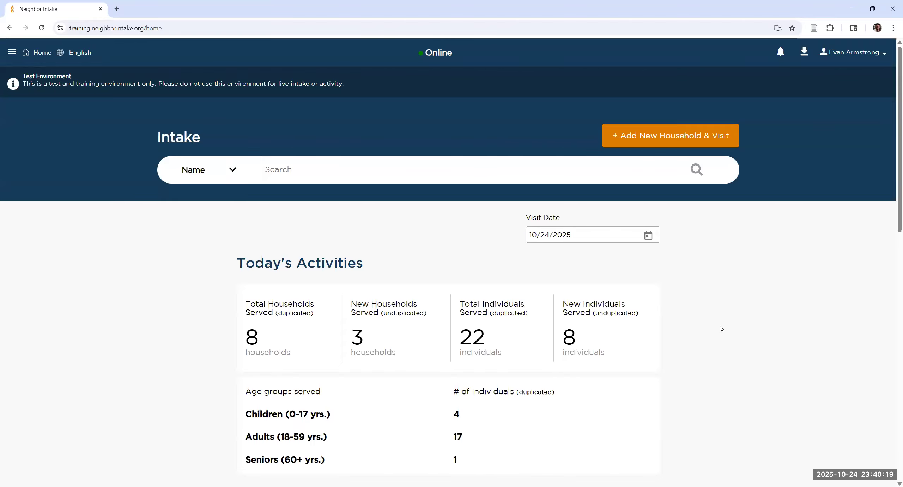
Review today's activities and distribution events, and look over the primary service choices for a new household visit without selecting any
{"action": "scroll", "coordinate": [688, 350], "scroll_direction": "down", "scroll_amount": 6}
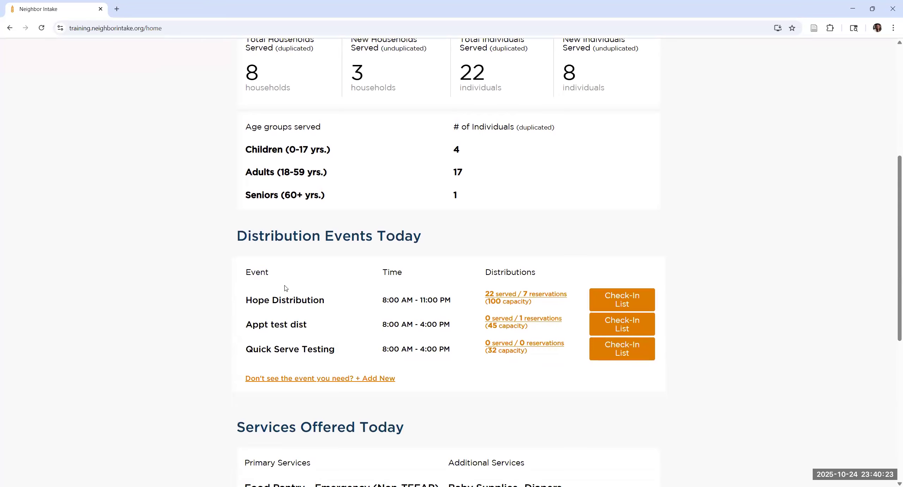
{"action": "scroll", "coordinate": [610, 271], "scroll_direction": "up", "scroll_amount": 4}
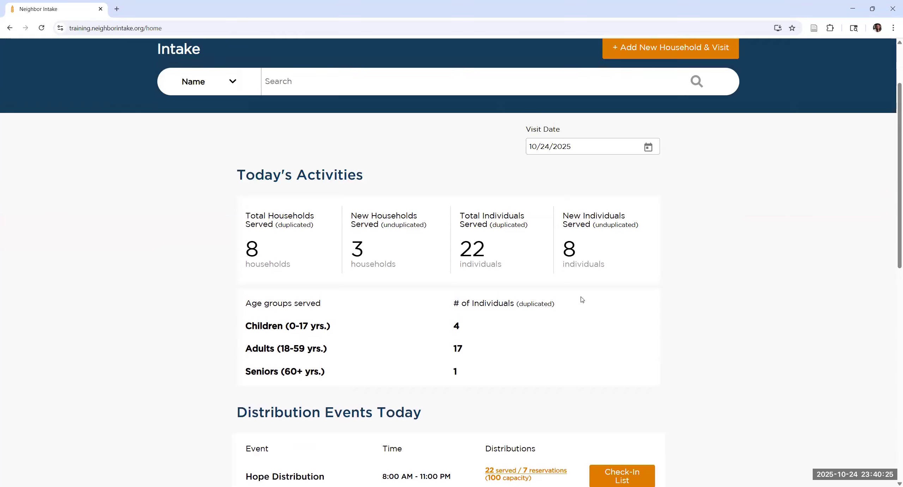
{"action": "scroll", "coordinate": [583, 299], "scroll_direction": "down", "scroll_amount": 3}
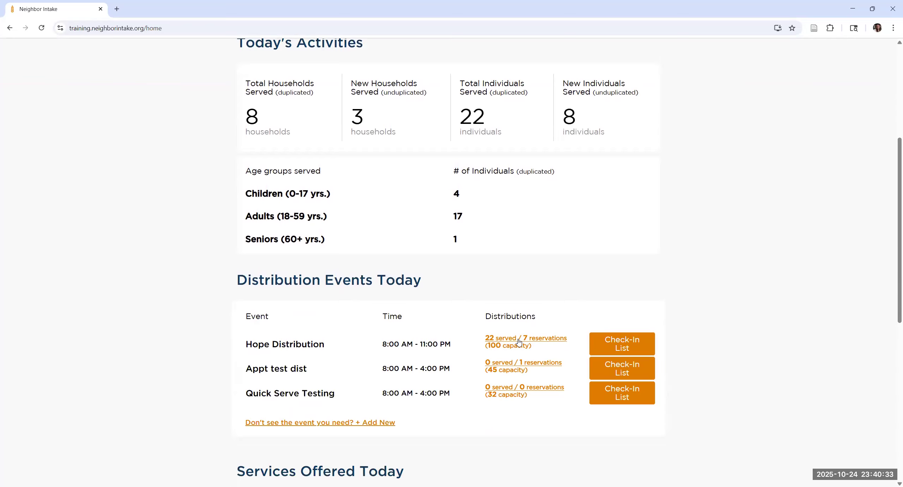
{"action": "scroll", "coordinate": [623, 247], "scroll_direction": "up", "scroll_amount": 5}
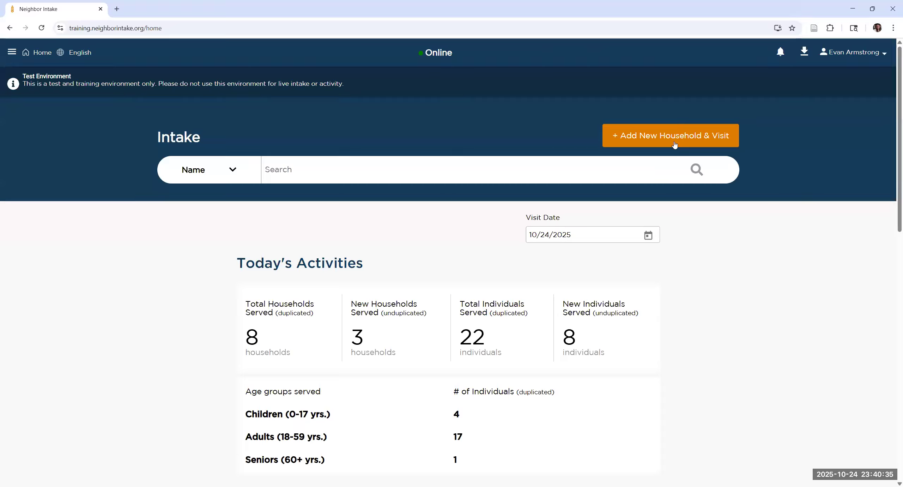
{"action": "left_click", "coordinate": [675, 145]}
{"action": "scroll", "coordinate": [390, 282], "scroll_direction": "down", "scroll_amount": 2}
{"action": "scroll", "coordinate": [388, 285], "scroll_direction": "up", "scroll_amount": 3}
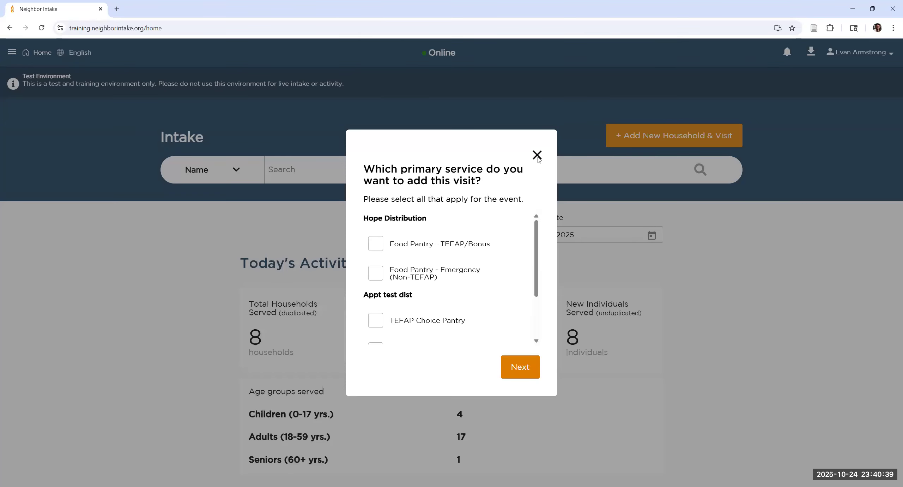
{"action": "left_click", "coordinate": [556, 368]}
Open the served and reservations details of the Hope Distribution event and examine its capacity figures and recently served households
{"action": "scroll", "coordinate": [523, 209], "scroll_direction": "down", "scroll_amount": 10}
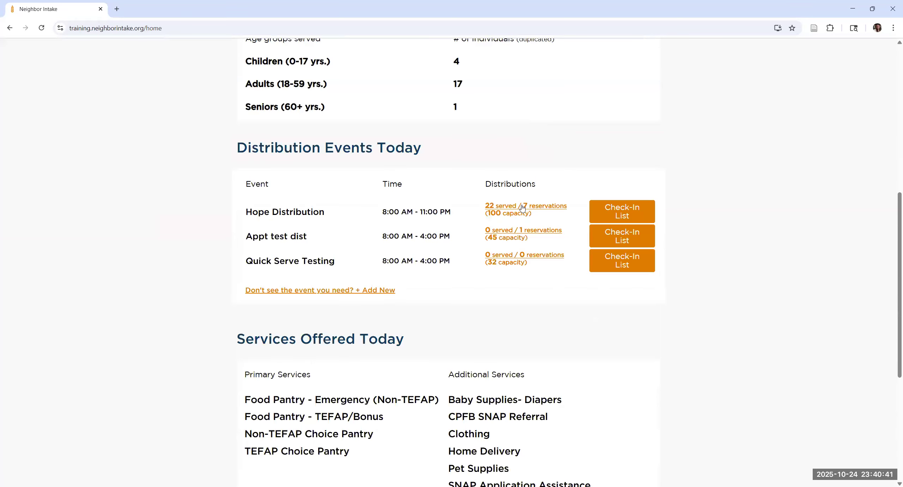
{"action": "left_click", "coordinate": [506, 209]}
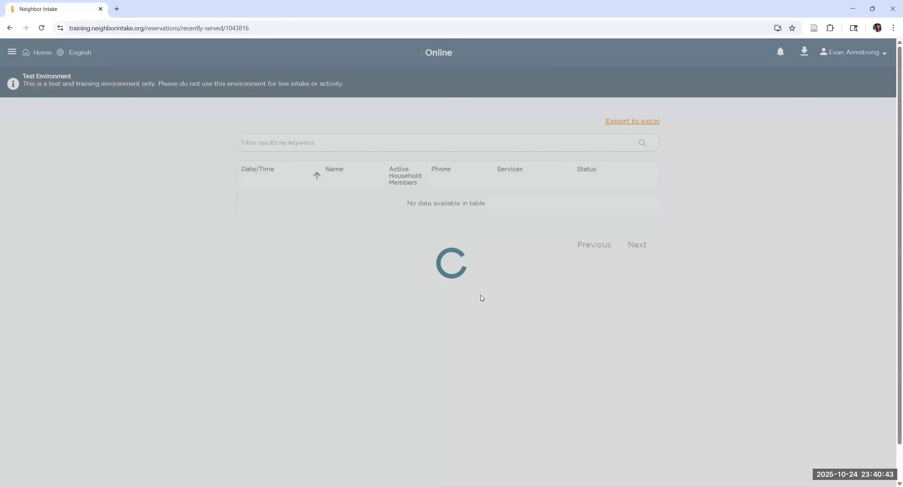
{"action": "scroll", "coordinate": [452, 293], "scroll_direction": "down", "scroll_amount": 8}
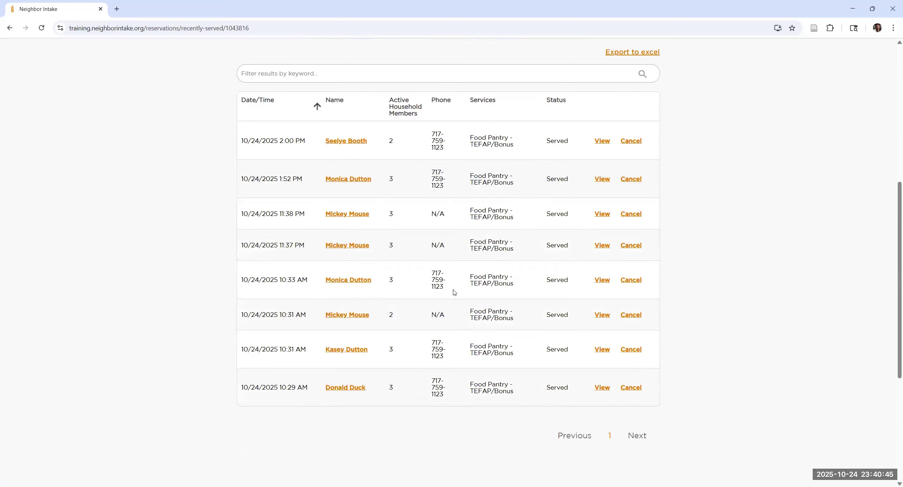
{"action": "scroll", "coordinate": [453, 293], "scroll_direction": "down", "scroll_amount": 5}
{"action": "scroll", "coordinate": [452, 294], "scroll_direction": "up", "scroll_amount": 5}
{"action": "scroll", "coordinate": [452, 294], "scroll_direction": "up", "scroll_amount": 4}
{"action": "scroll", "coordinate": [452, 292], "scroll_direction": "down", "scroll_amount": 3}
{"action": "scroll", "coordinate": [451, 292], "scroll_direction": "up", "scroll_amount": 4}
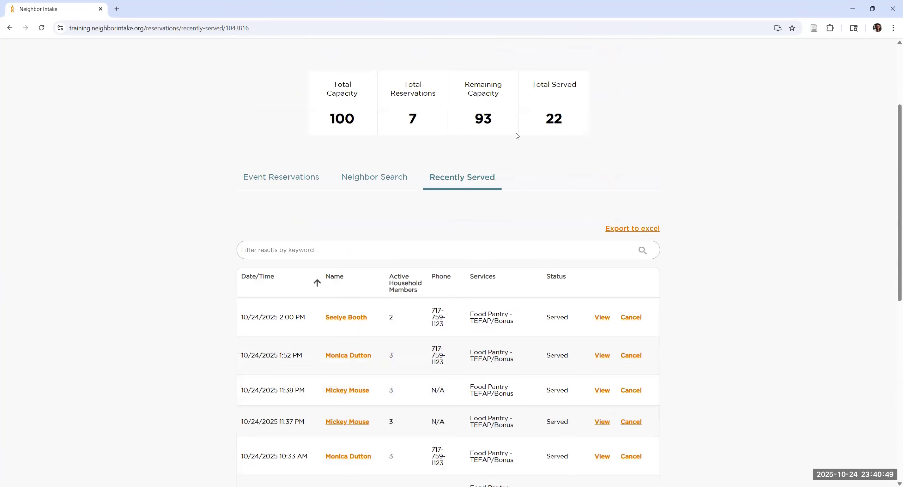
{"action": "scroll", "coordinate": [497, 247], "scroll_direction": "down", "scroll_amount": 2}
{"action": "scroll", "coordinate": [478, 256], "scroll_direction": "up", "scroll_amount": 4}
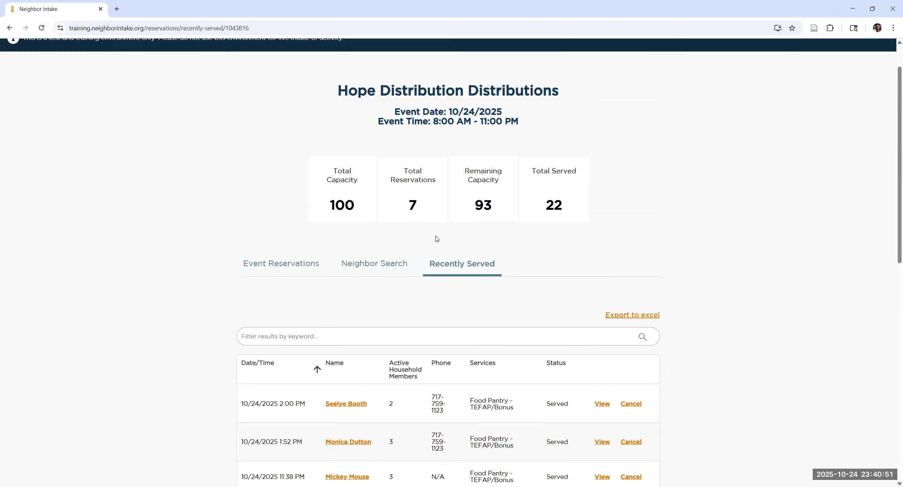
Cancel the household's 10/24/2025 11:38 PM visit in the recently served list
{"action": "scroll", "coordinate": [436, 251], "scroll_direction": "down", "scroll_amount": 5}
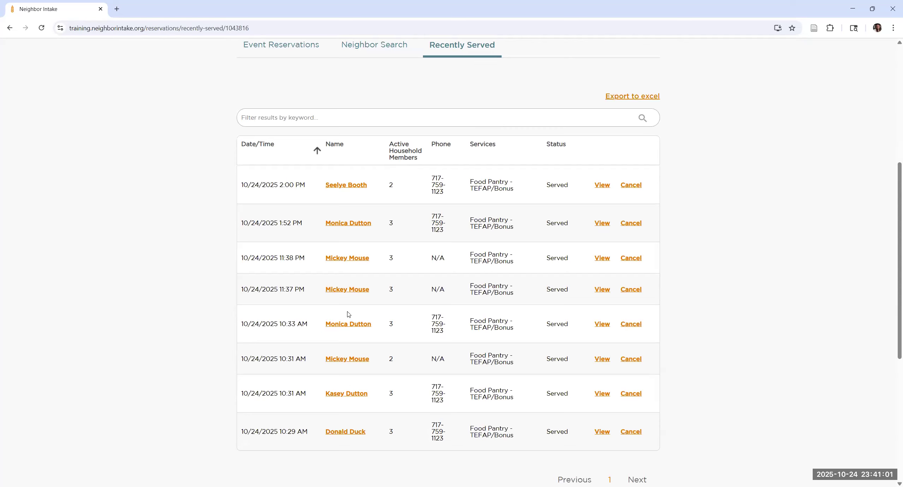
{"action": "scroll", "coordinate": [470, 303], "scroll_direction": "down", "scroll_amount": 1}
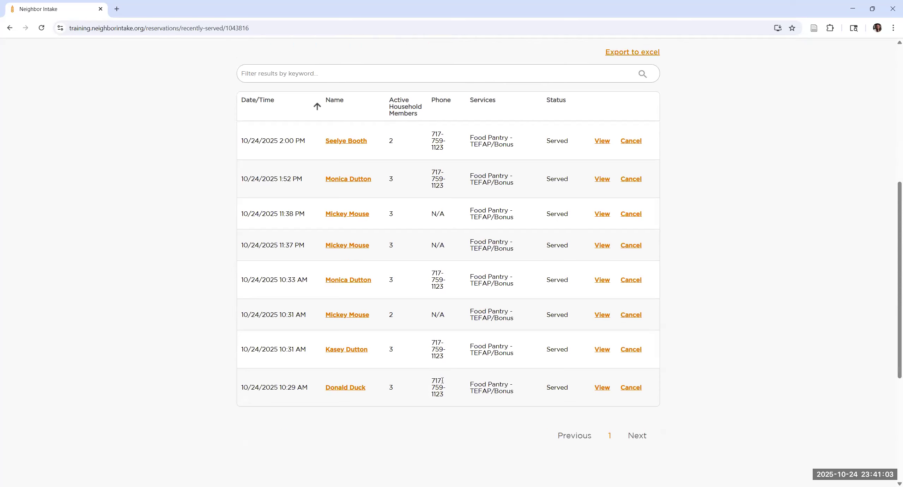
{"action": "scroll", "coordinate": [368, 335], "scroll_direction": "up", "scroll_amount": 1}
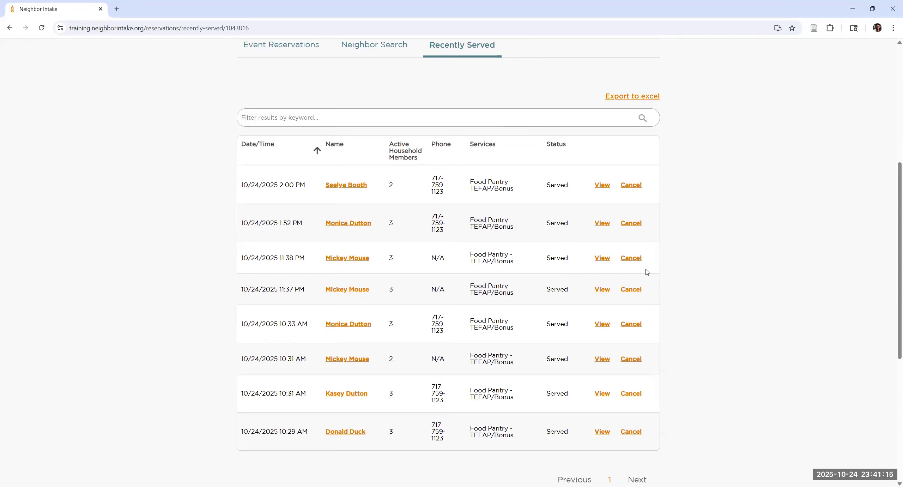
{"action": "left_click", "coordinate": [631, 258]}
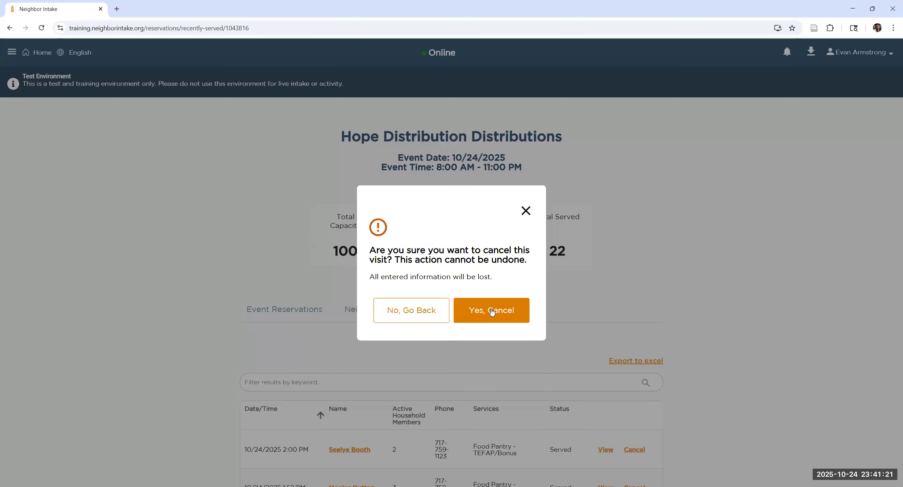
{"action": "left_click", "coordinate": [492, 311]}
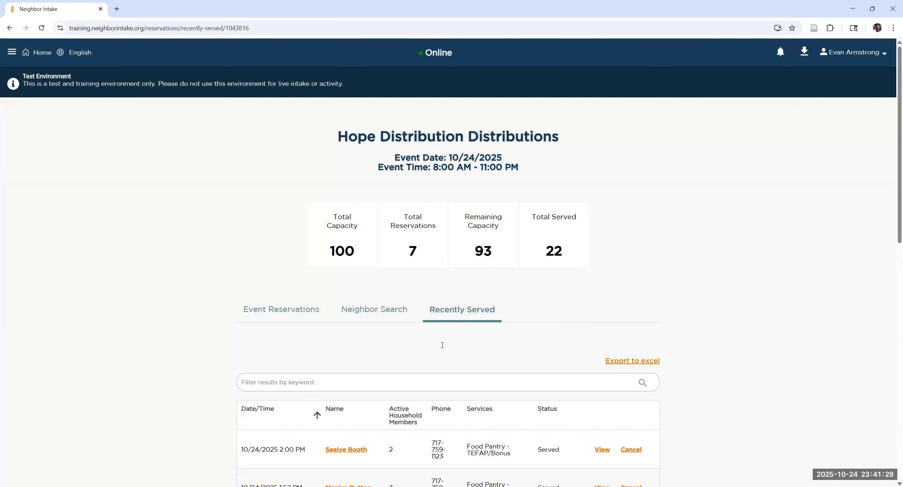
Open the same household's 11:37 PM visit, add Clothing as an additional service and save the selections
{"action": "scroll", "coordinate": [442, 347], "scroll_direction": "down", "scroll_amount": 5}
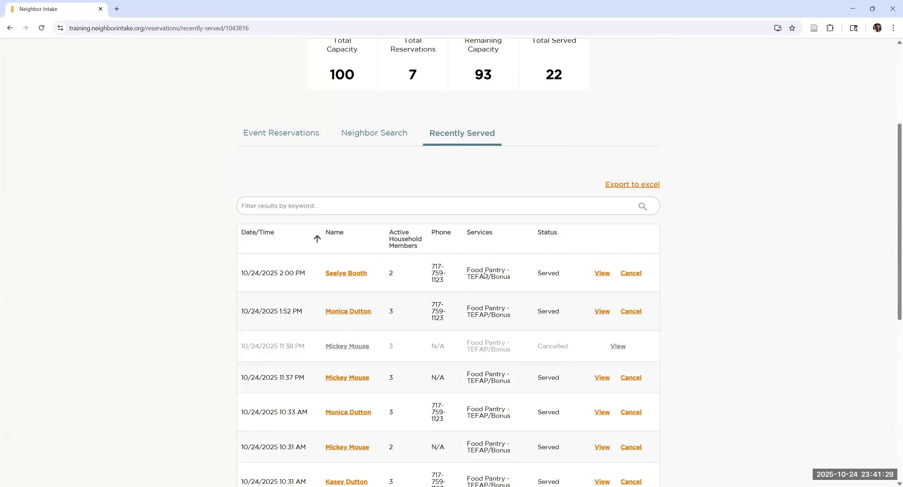
{"action": "left_click", "coordinate": [601, 379]}
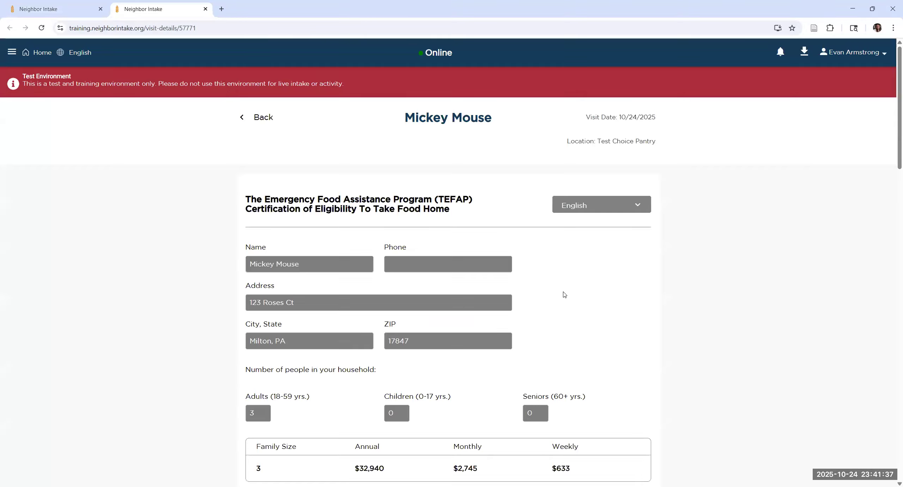
{"action": "scroll", "coordinate": [564, 293], "scroll_direction": "down", "scroll_amount": 20}
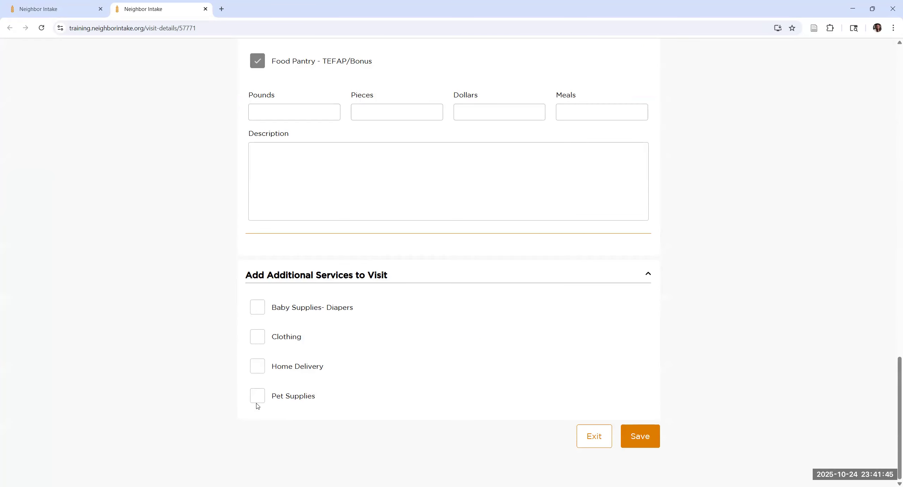
{"action": "left_click", "coordinate": [257, 337]}
{"action": "scroll", "coordinate": [173, 186], "scroll_direction": "down", "scroll_amount": 4}
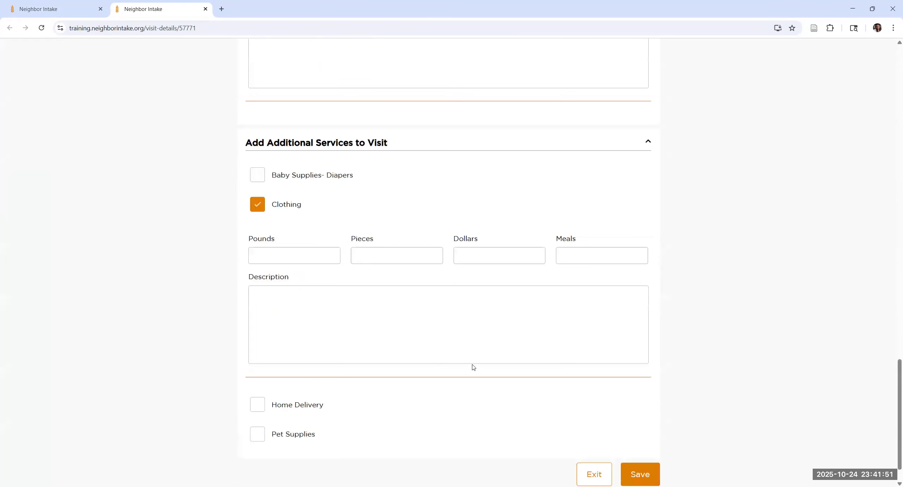
{"action": "scroll", "coordinate": [474, 367], "scroll_direction": "down", "scroll_amount": 2}
{"action": "left_click", "coordinate": [634, 434]}
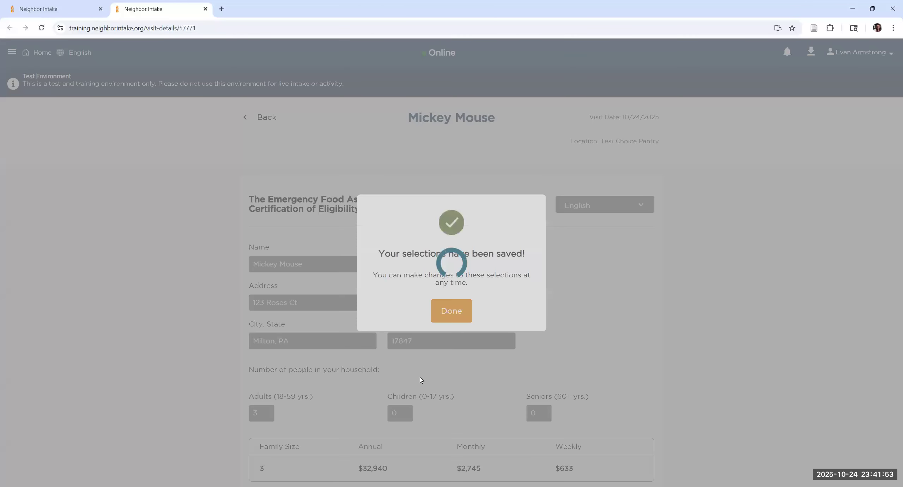
{"action": "left_click", "coordinate": [441, 320]}
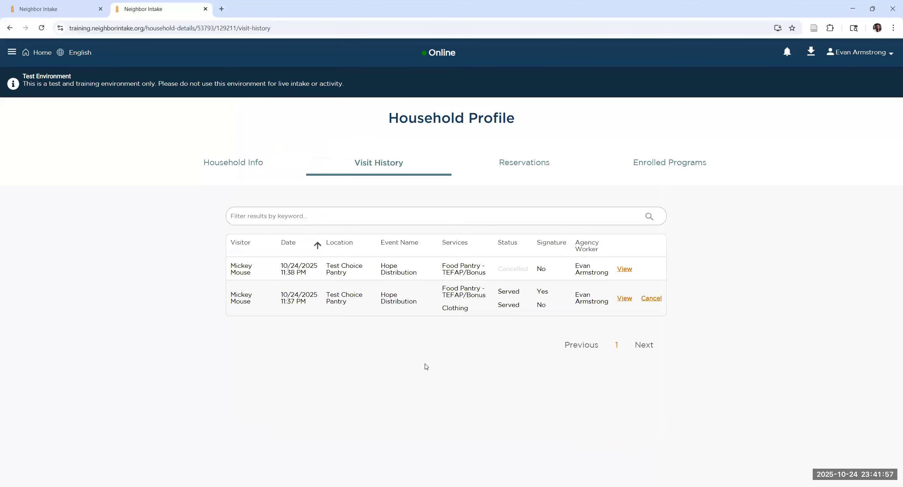
View the profile's household information, return to the home page and check today's activity totals and distribution events
{"action": "left_click", "coordinate": [221, 163]}
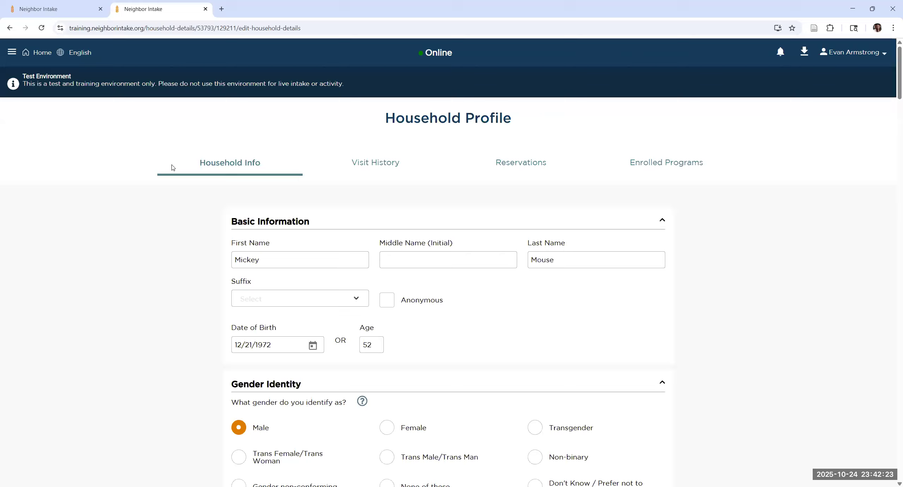
{"action": "left_click", "coordinate": [36, 54]}
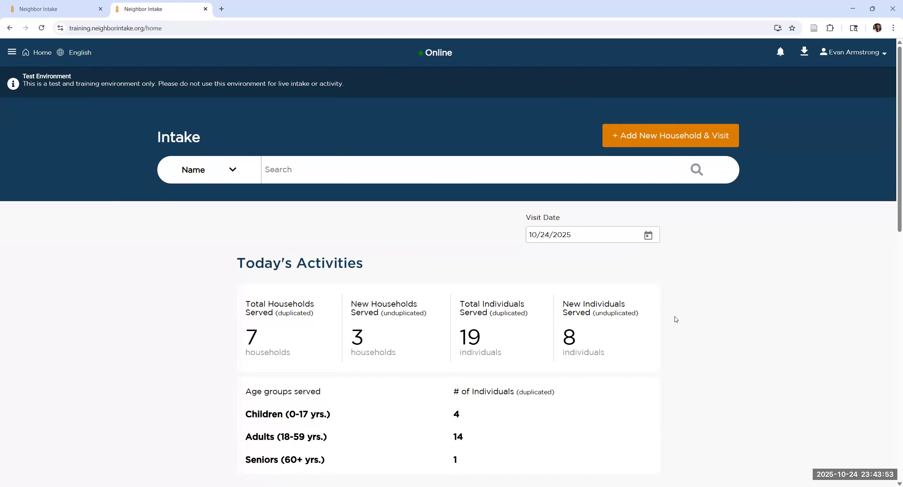
{"action": "scroll", "coordinate": [676, 318], "scroll_direction": "down", "scroll_amount": 5}
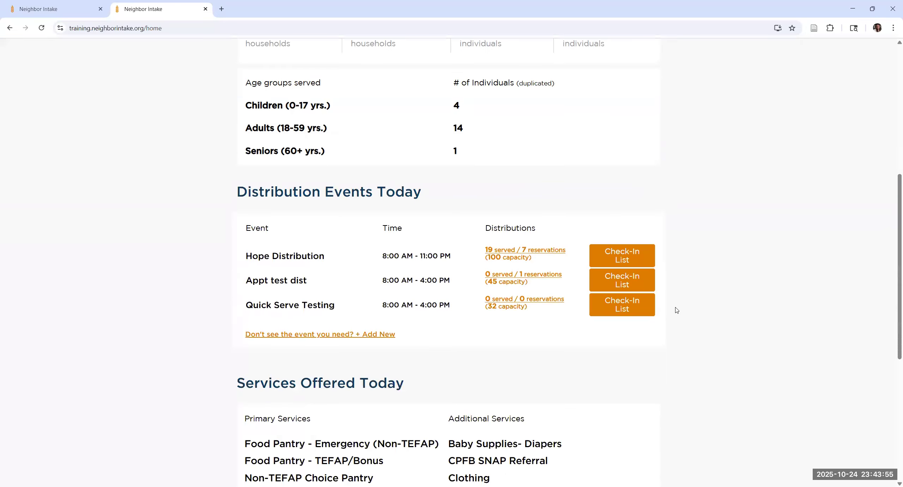
{"action": "scroll", "coordinate": [676, 310], "scroll_direction": "up", "scroll_amount": 5}
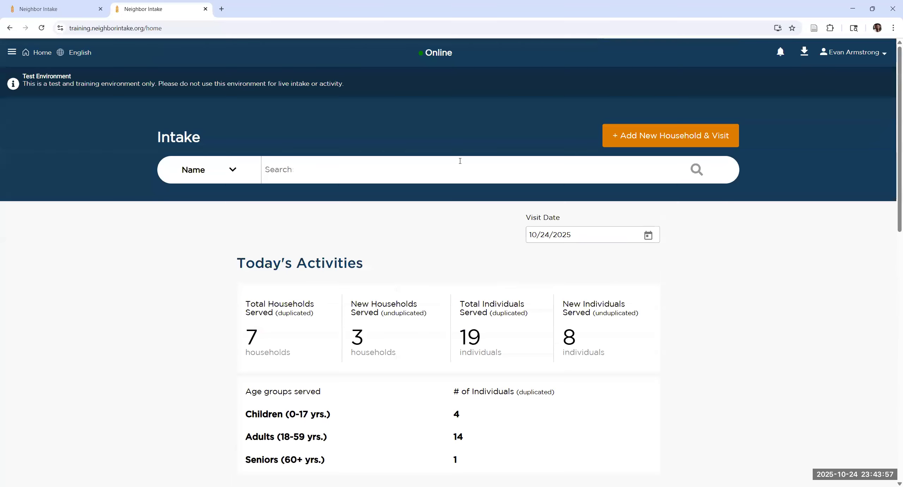
Search by name with the first three letters of the neighbor's last and first names, separated by a comma
{"action": "left_click", "coordinate": [423, 177]}
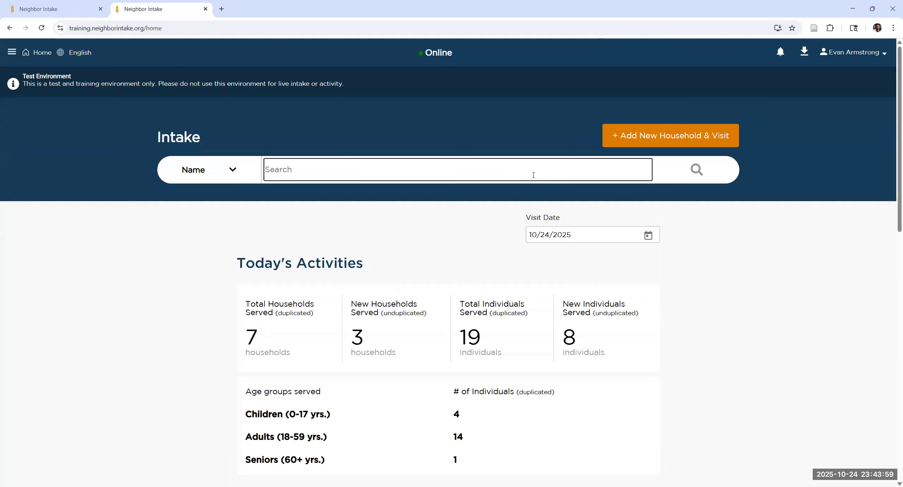
{"action": "type", "text": "mi"}
{"action": "type", "text": "ou"}
{"action": "type", "text": ", mic"}
{"action": "key", "text": "Return"}
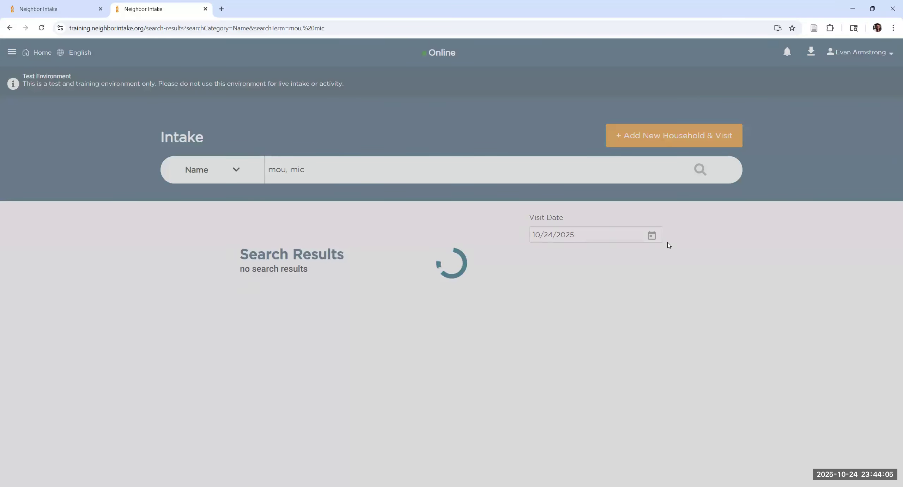
Start a 10/24/2025 reservation for the first household in the search results, choosing TEFAP Choice Pantry under Appt test dist
{"action": "scroll", "coordinate": [336, 387], "scroll_direction": "down", "scroll_amount": 2}
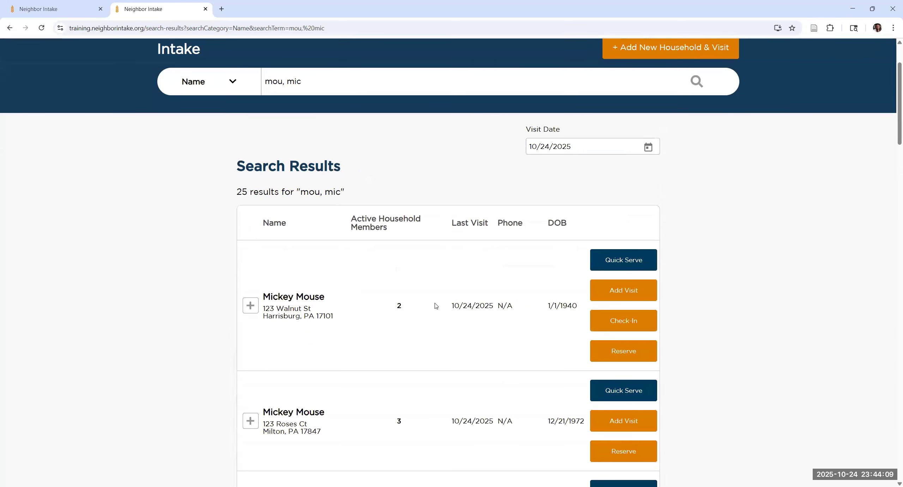
{"action": "scroll", "coordinate": [437, 306], "scroll_direction": "down", "scroll_amount": 1}
{"action": "scroll", "coordinate": [574, 359], "scroll_direction": "up", "scroll_amount": 1}
{"action": "left_click", "coordinate": [633, 353]}
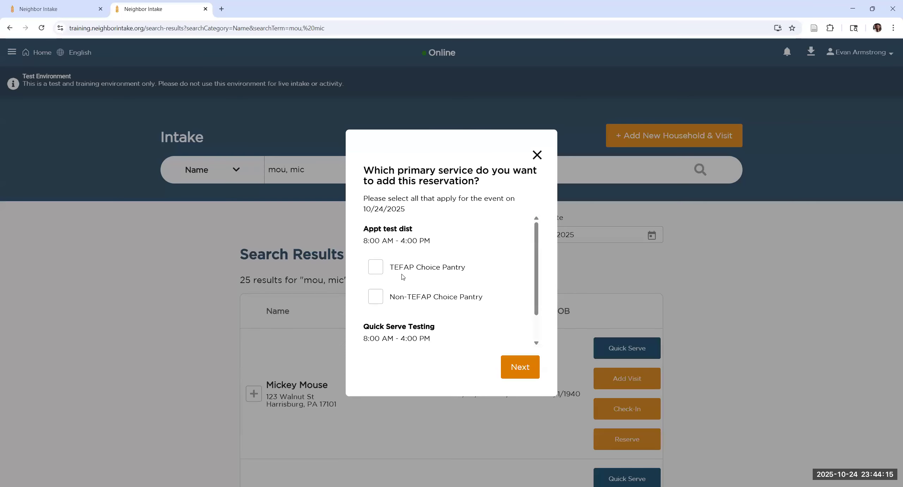
{"action": "scroll", "coordinate": [402, 277], "scroll_direction": "down", "scroll_amount": 1}
{"action": "scroll", "coordinate": [403, 279], "scroll_direction": "up", "scroll_amount": 1}
{"action": "left_click", "coordinate": [376, 269]}
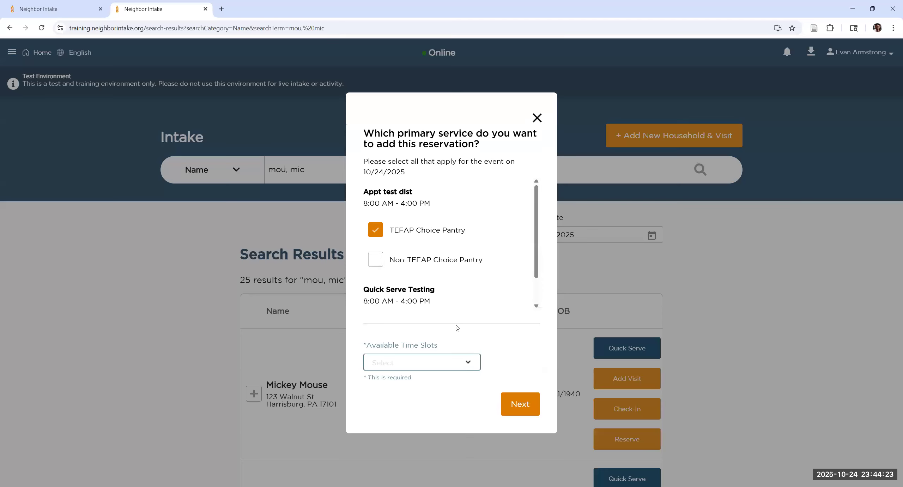
Select the 11:00 AM - 11:15 AM time slot for the reservation, submit it and close the confirmation
{"action": "left_click", "coordinate": [468, 363]}
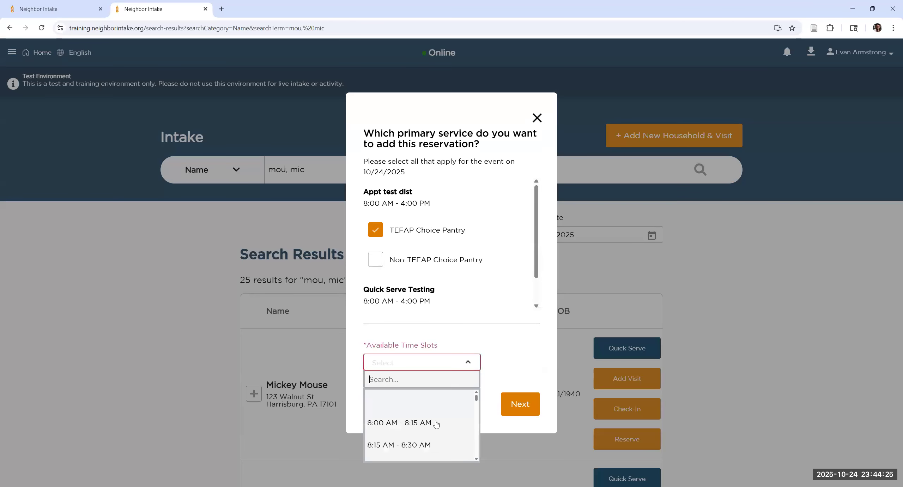
{"action": "scroll", "coordinate": [433, 425], "scroll_direction": "down", "scroll_amount": 5}
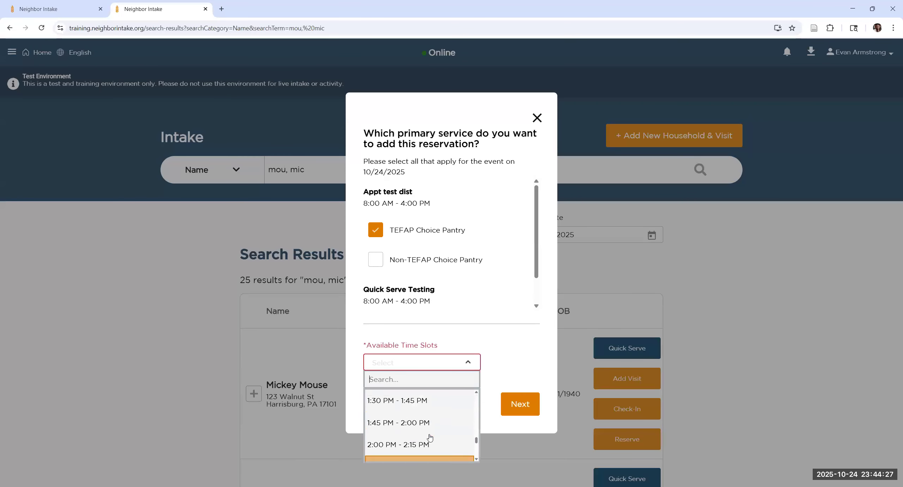
{"action": "scroll", "coordinate": [425, 427], "scroll_direction": "up", "scroll_amount": 3}
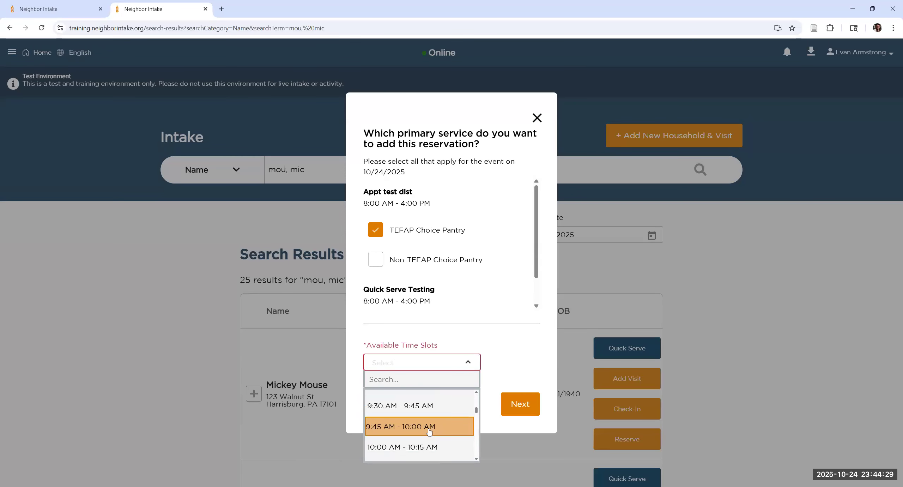
{"action": "scroll", "coordinate": [428, 429], "scroll_direction": "up", "scroll_amount": 2}
{"action": "scroll", "coordinate": [425, 427], "scroll_direction": "down", "scroll_amount": 1}
{"action": "scroll", "coordinate": [424, 428], "scroll_direction": "down", "scroll_amount": 3}
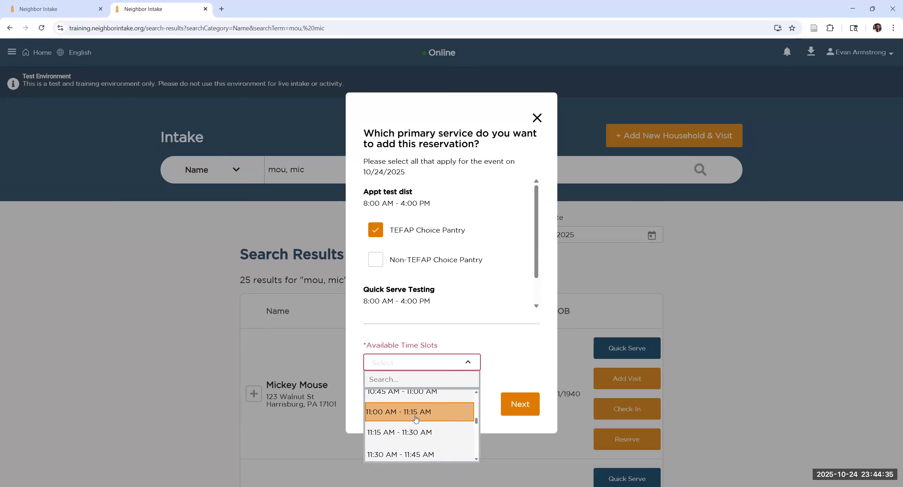
{"action": "left_click", "coordinate": [414, 418]}
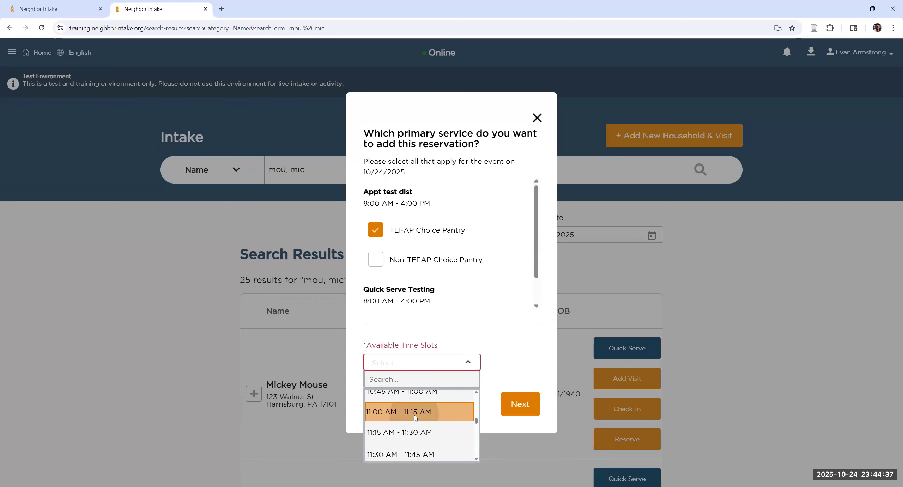
{"action": "left_click", "coordinate": [528, 408]}
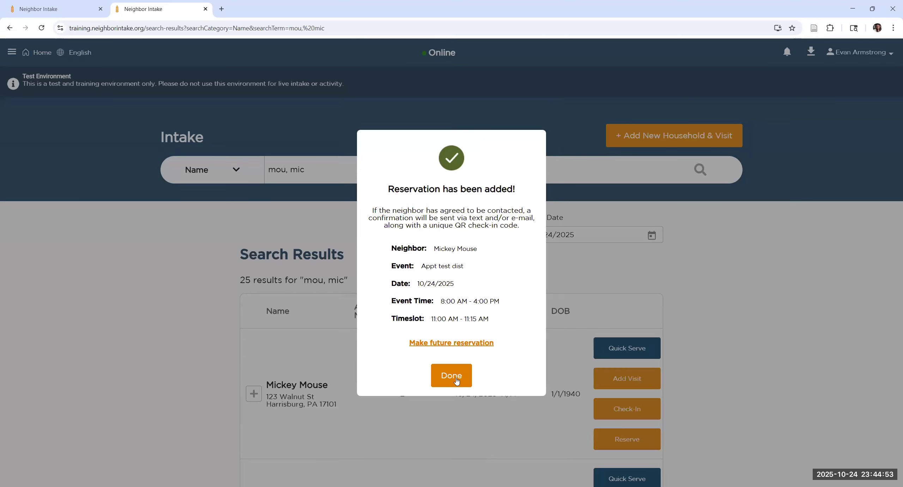
{"action": "left_click", "coordinate": [457, 379]}
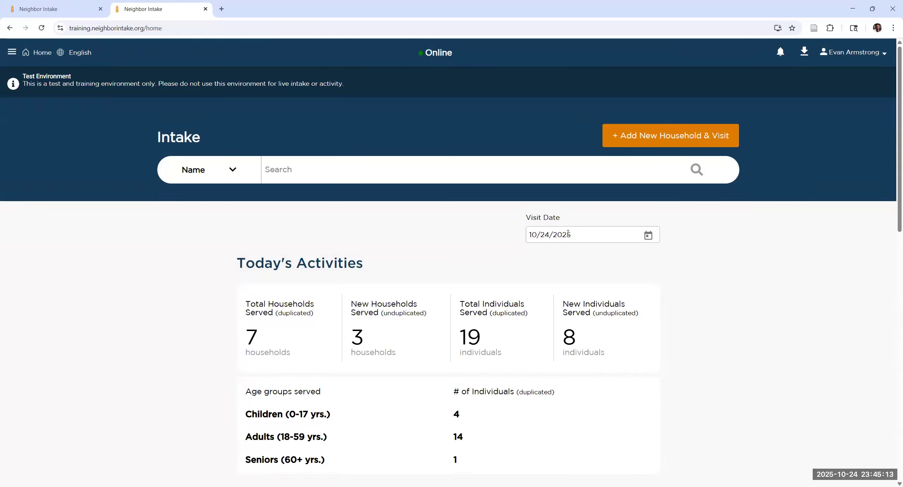
Search for the neighbor again using the first three letters of the last and first names, separated by a comma
{"action": "left_click", "coordinate": [530, 182]}
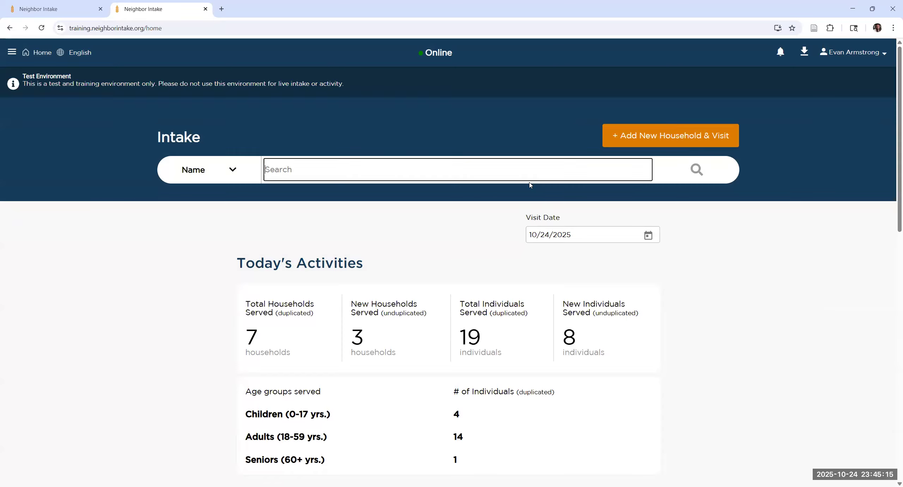
{"action": "type", "text": "mou, mic"}
{"action": "key", "text": "Return"}
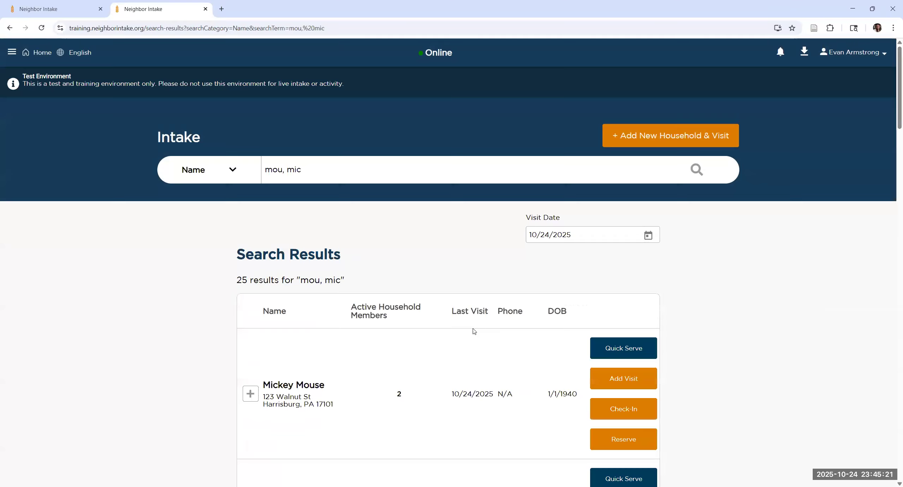
Check in the first listed household for the Appt test dist event, keeping TEFAP Choice Pantry and the reserved time slot
{"action": "scroll", "coordinate": [622, 269], "scroll_direction": "down", "scroll_amount": 4}
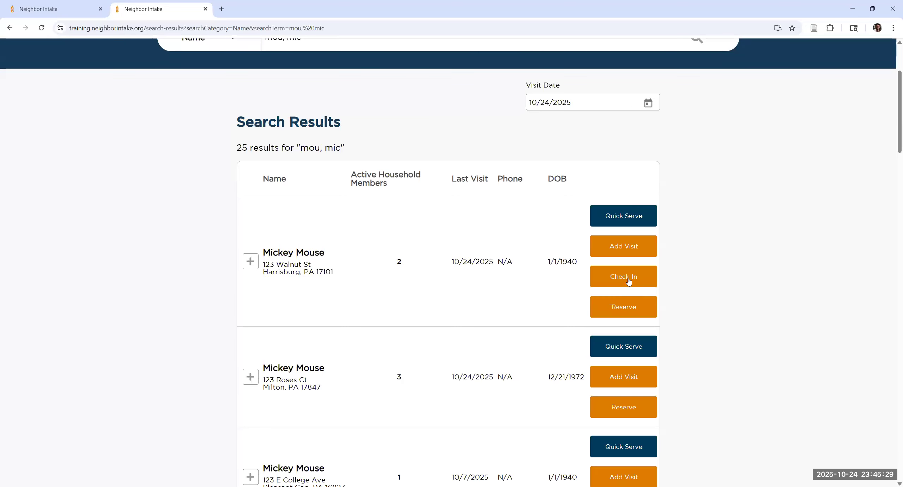
{"action": "left_click", "coordinate": [629, 281]}
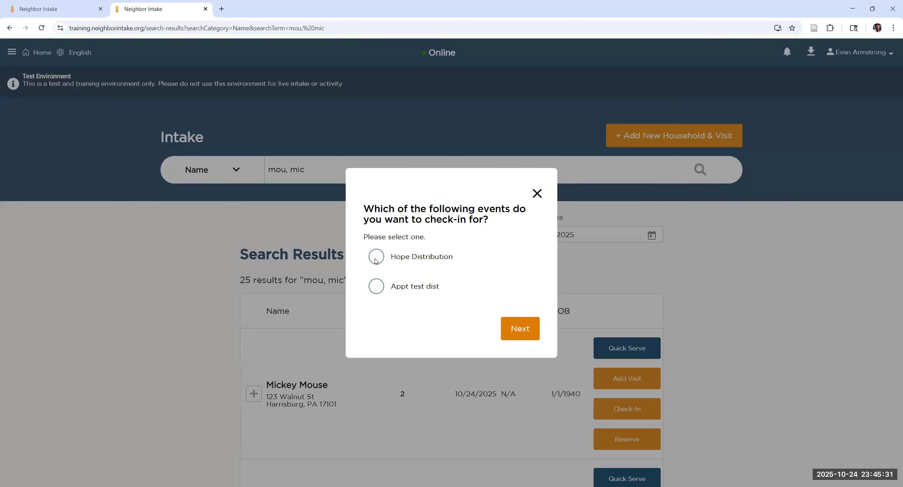
{"action": "left_click", "coordinate": [518, 281]}
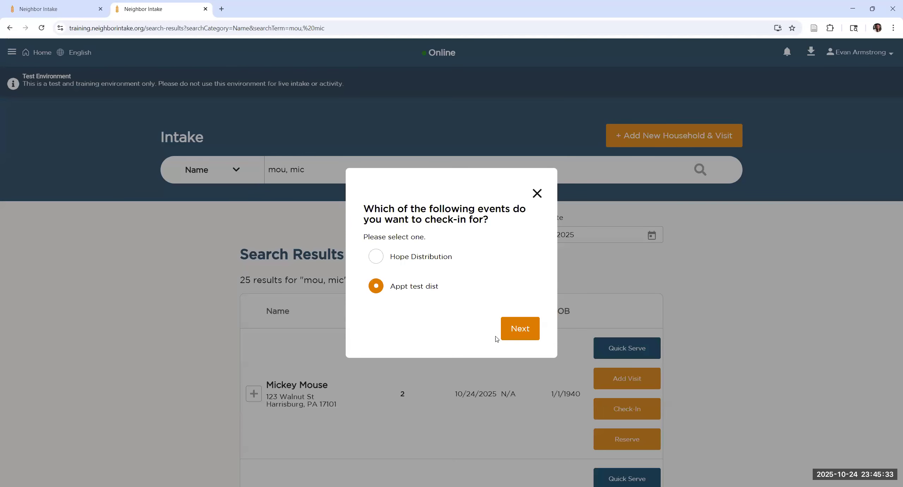
{"action": "left_click", "coordinate": [523, 335]}
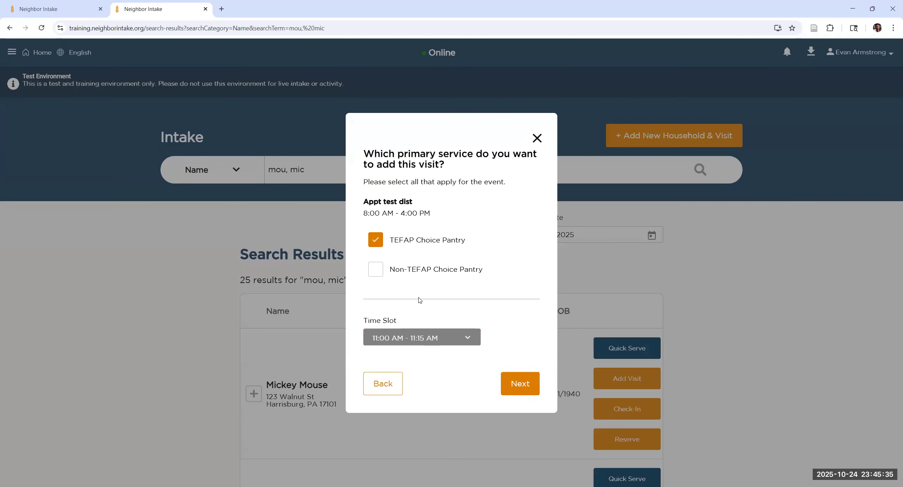
{"action": "left_click", "coordinate": [515, 386]}
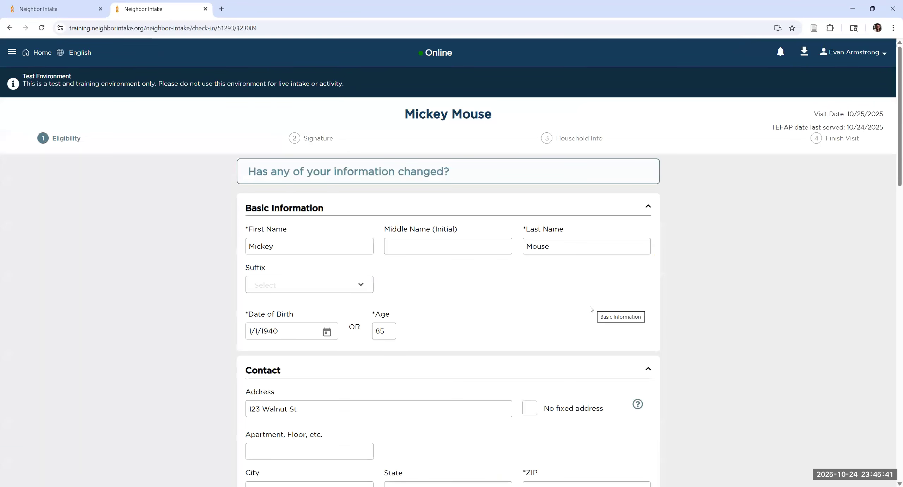
Save and continue through the check-in's Eligibility, Signature and Household Info pages without changing any information
{"action": "scroll", "coordinate": [587, 310], "scroll_direction": "down", "scroll_amount": 15}
{"action": "left_click", "coordinate": [641, 430]}
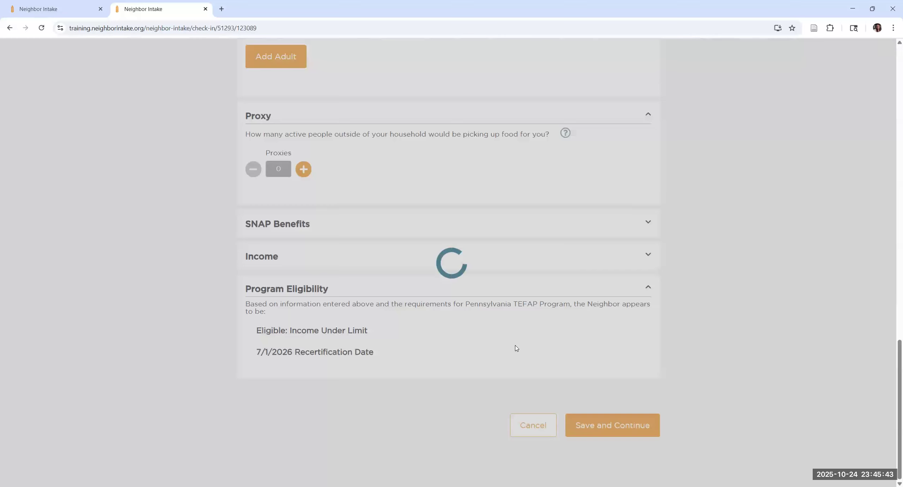
{"action": "scroll", "coordinate": [587, 375], "scroll_direction": "down", "scroll_amount": 7}
{"action": "left_click", "coordinate": [597, 419]}
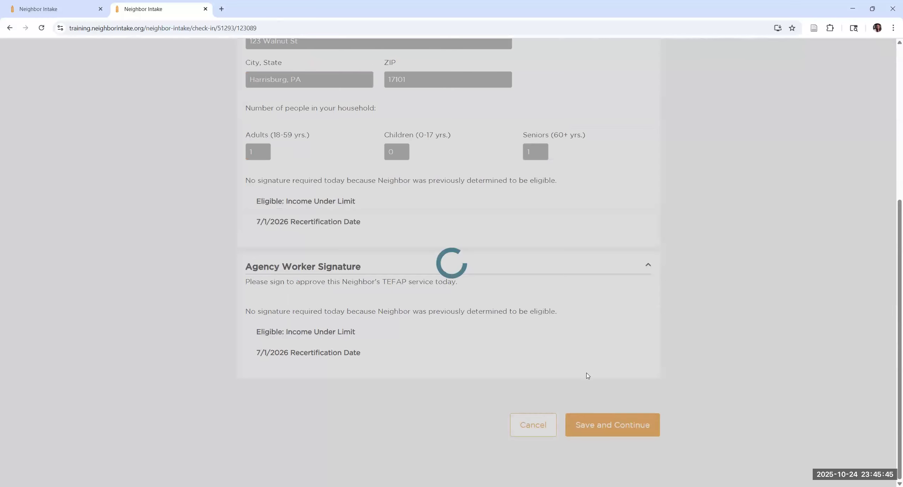
{"action": "scroll", "coordinate": [609, 299], "scroll_direction": "down", "scroll_amount": 8}
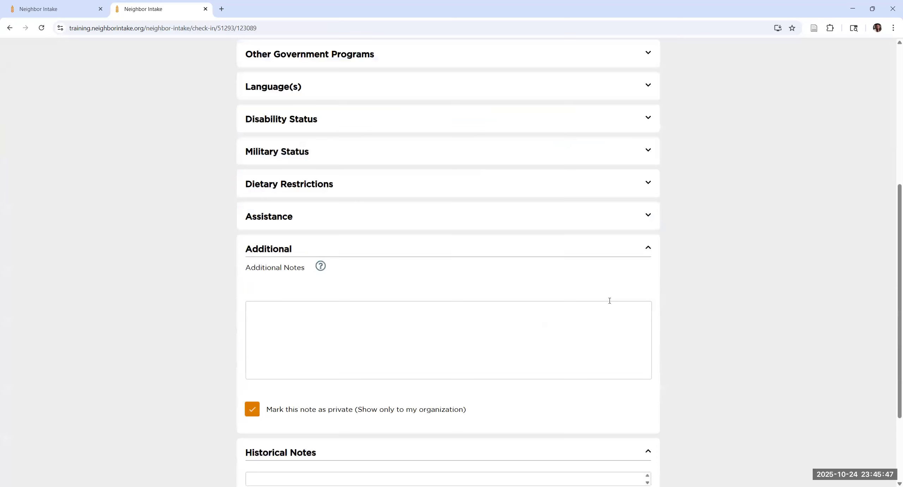
{"action": "scroll", "coordinate": [595, 426], "scroll_direction": "down", "scroll_amount": 3}
{"action": "left_click", "coordinate": [605, 414]}
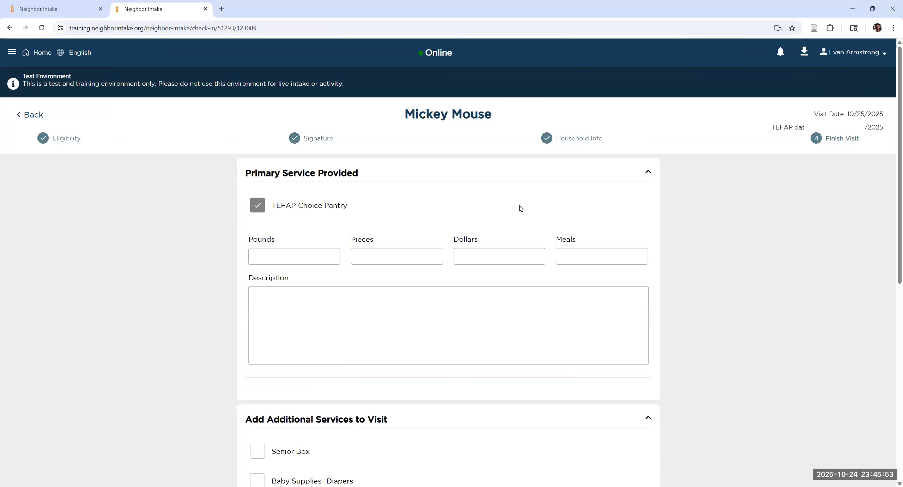
Finish the TEFAP Choice Pantry visit without additional services and close its confirmation
{"action": "scroll", "coordinate": [690, 317], "scroll_direction": "down", "scroll_amount": 10}
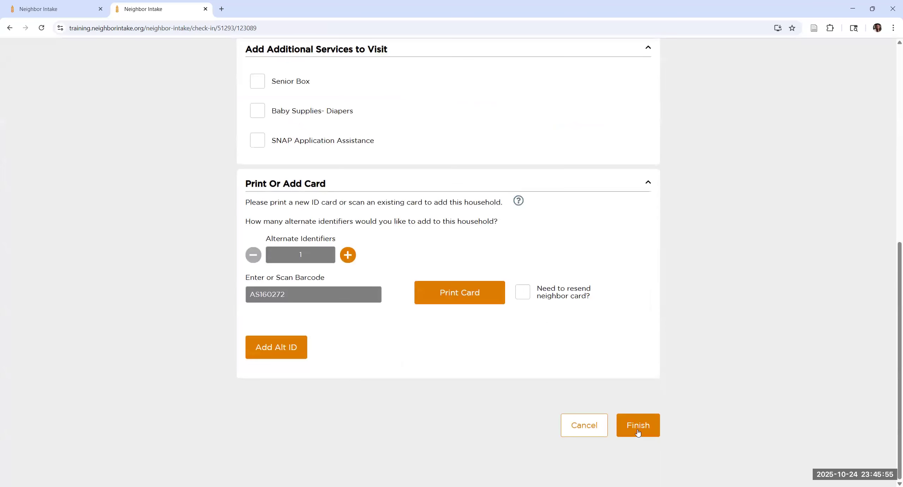
{"action": "left_click", "coordinate": [638, 437]}
{"action": "left_click", "coordinate": [455, 338]}
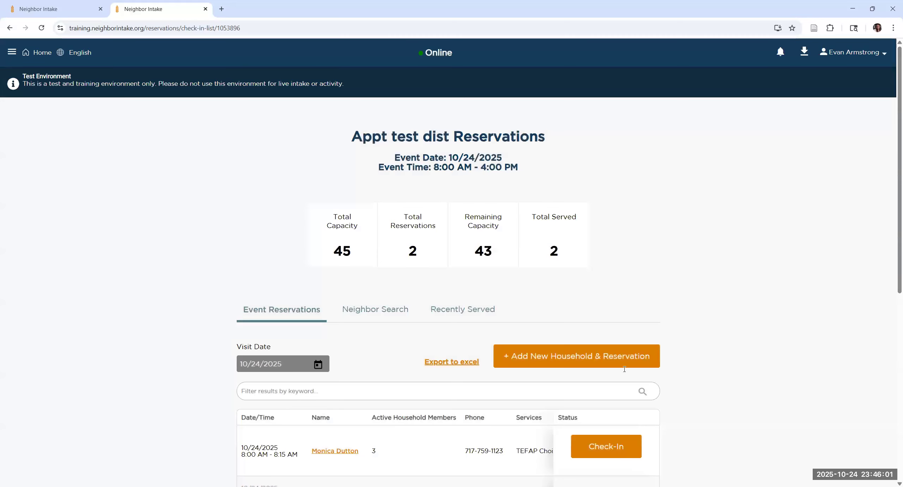
Examine the capacity totals and reservation statuses for Appt test dist, and return to the home page
{"action": "scroll", "coordinate": [618, 372], "scroll_direction": "down", "scroll_amount": 2}
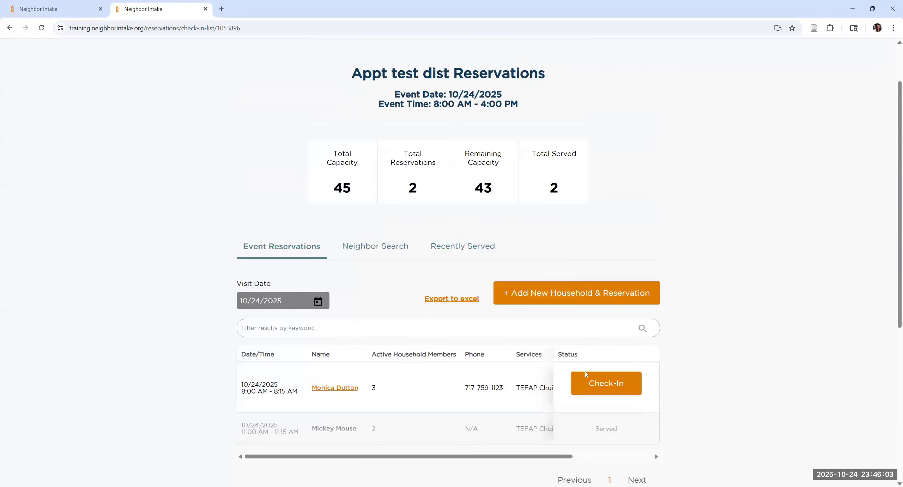
{"action": "scroll", "coordinate": [586, 374], "scroll_direction": "up", "scroll_amount": 2}
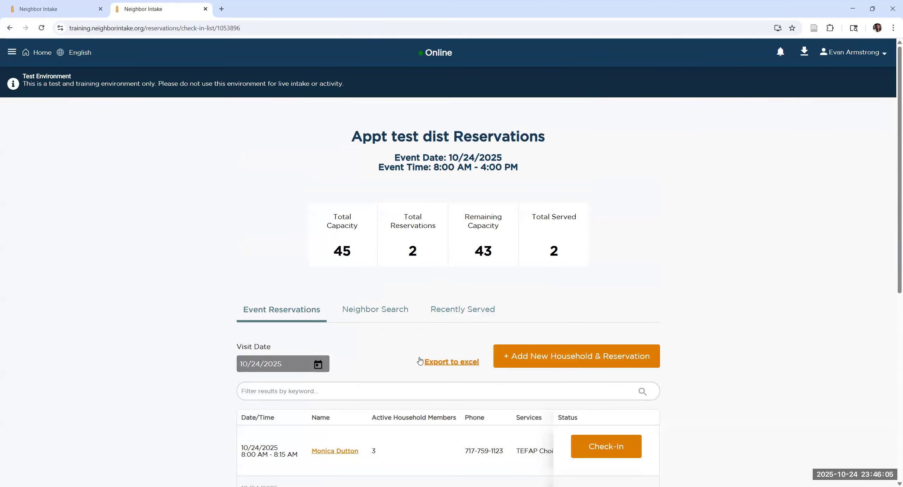
{"action": "scroll", "coordinate": [420, 360], "scroll_direction": "down", "scroll_amount": 5}
{"action": "scroll", "coordinate": [389, 337], "scroll_direction": "up", "scroll_amount": 5}
{"action": "left_click", "coordinate": [39, 53]}
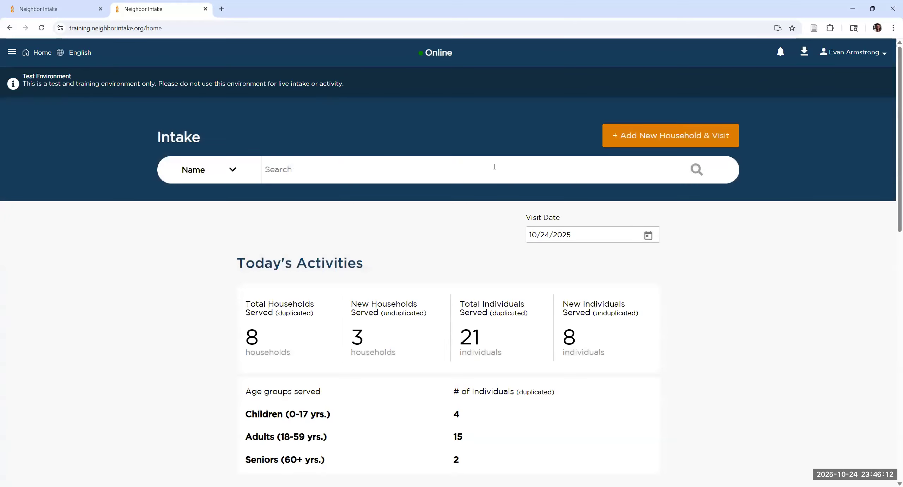
Look up the same neighbor by partial last and first name from the home page
{"action": "left_click", "coordinate": [496, 166]}
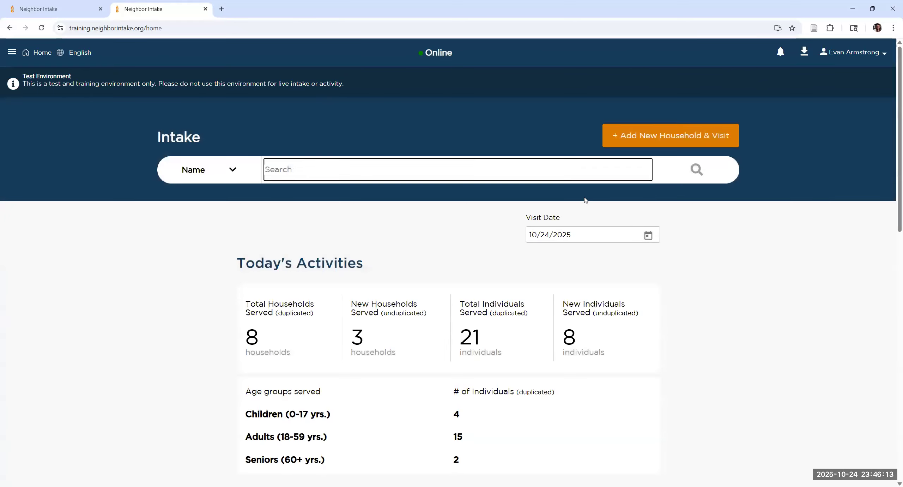
{"action": "type", "text": "mou, mic"}
{"action": "key", "text": "Return"}
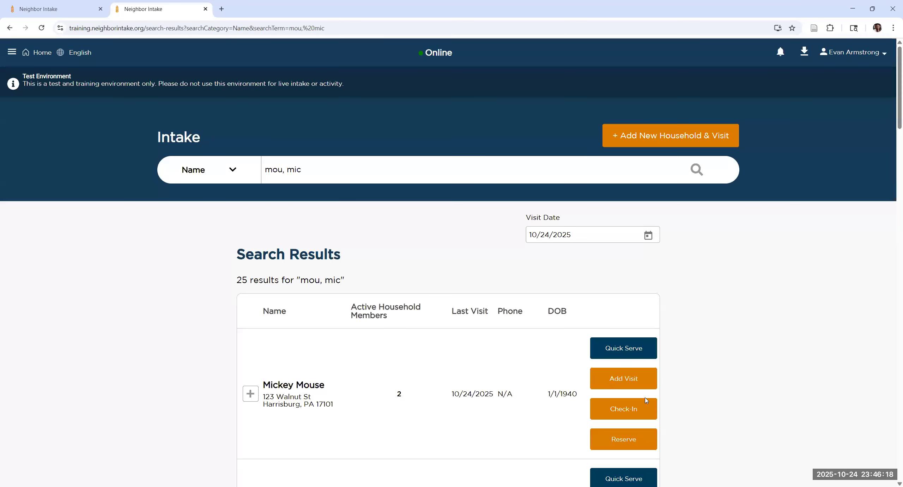
{"action": "left_click", "coordinate": [622, 441]}
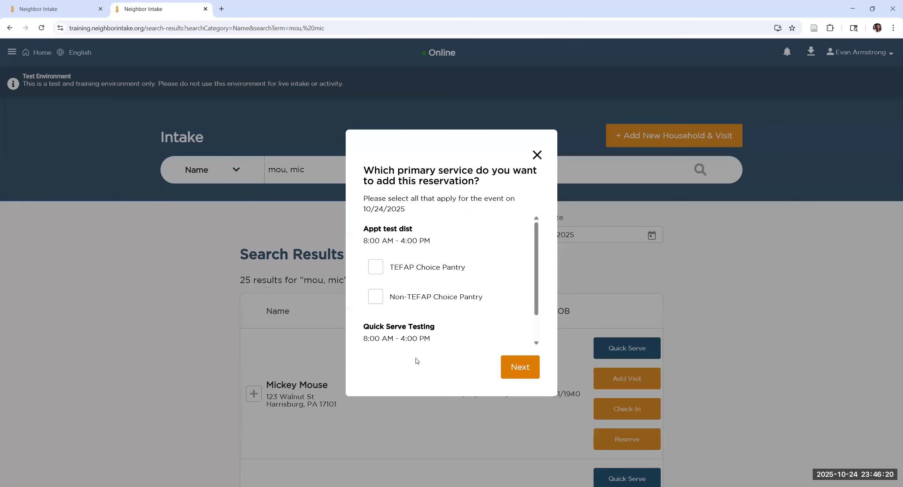
{"action": "left_click", "coordinate": [378, 267]}
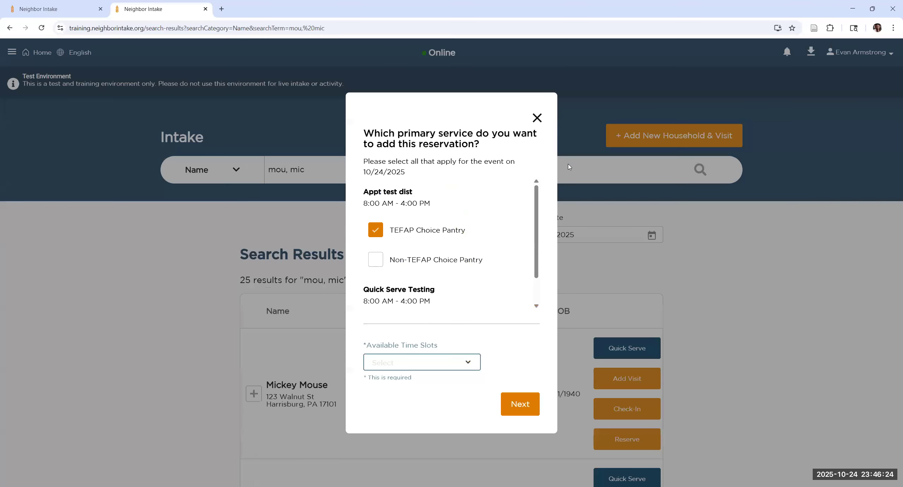
{"action": "left_click", "coordinate": [540, 119]}
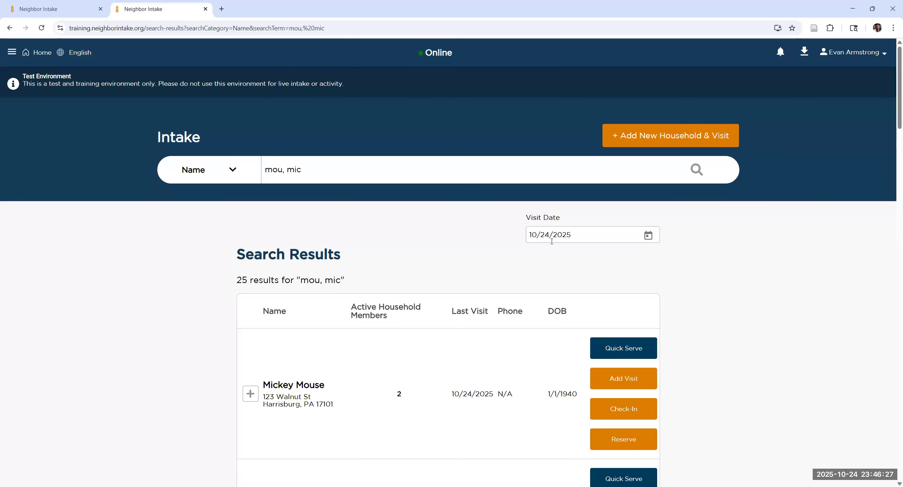
Set the visit date for the search results to 10/29/2025
{"action": "left_click", "coordinate": [649, 236]}
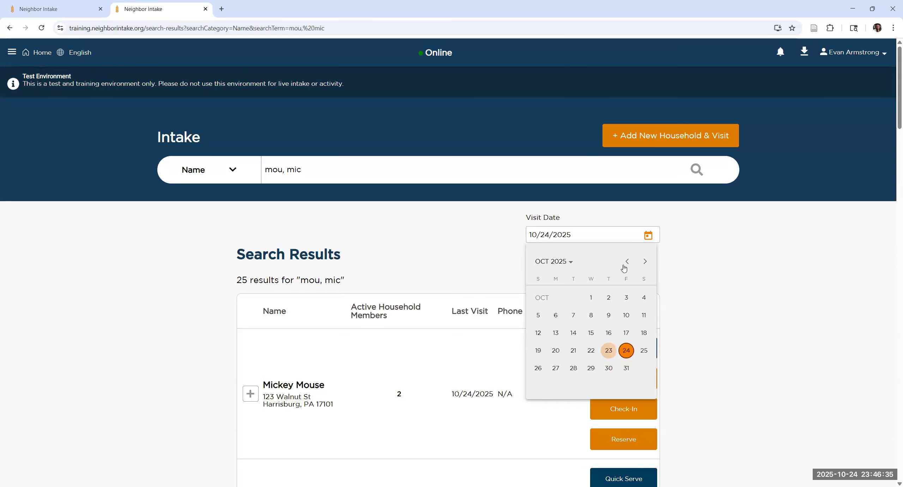
{"action": "left_click", "coordinate": [648, 237]}
{"action": "left_click", "coordinate": [649, 236]}
{"action": "left_click", "coordinate": [590, 370]}
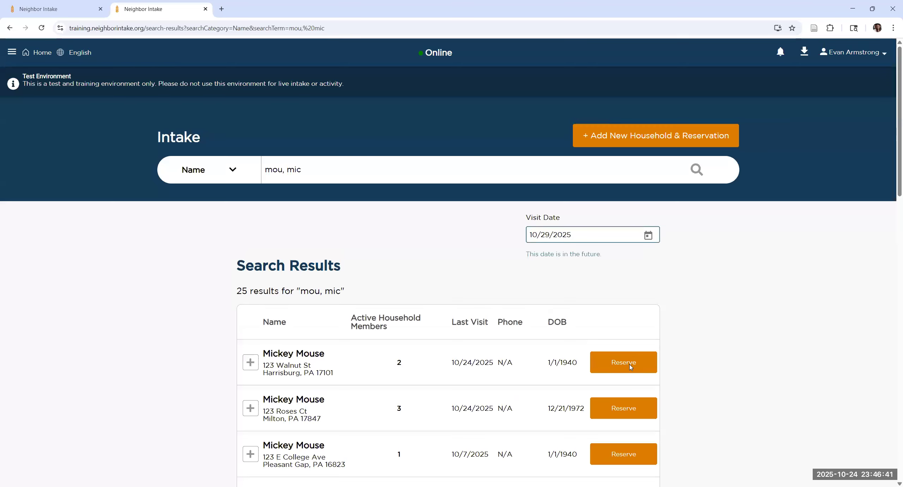
Reserve the first listed household for Hope Distribution with Food Pantry - TEFAP/Bonus in the 8:00 AM - 8:15 AM time slot
{"action": "left_click", "coordinate": [624, 363]}
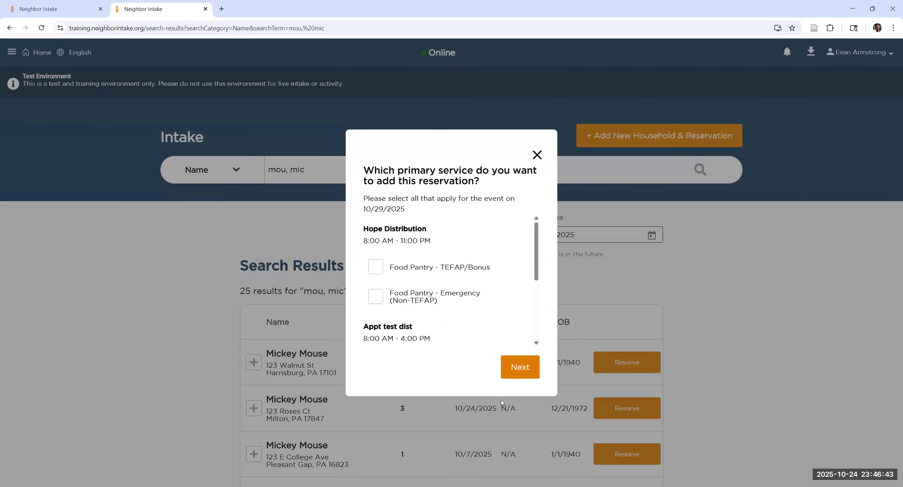
{"action": "left_click", "coordinate": [375, 267]}
{"action": "left_click", "coordinate": [474, 363]}
{"action": "left_click", "coordinate": [395, 418]}
{"action": "left_click", "coordinate": [520, 403]}
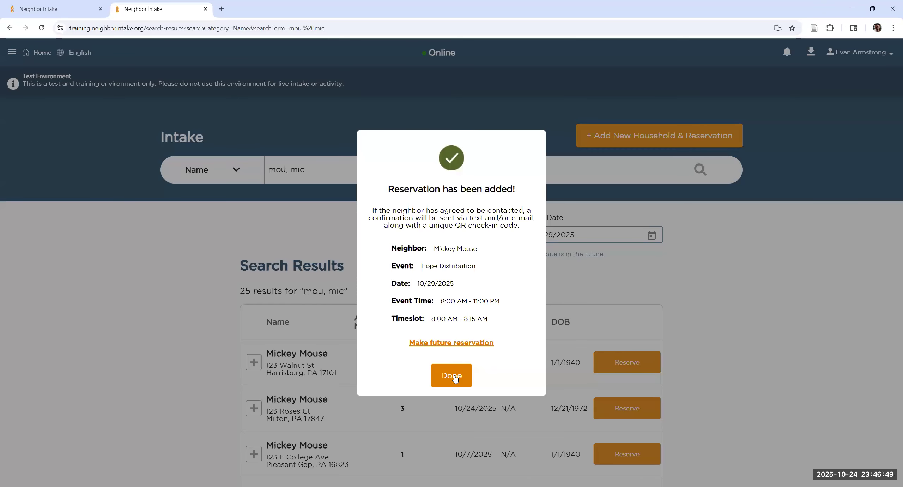
Dismiss the reservation confirmation and look up the same neighbor by partial last and first name
{"action": "left_click", "coordinate": [453, 377]}
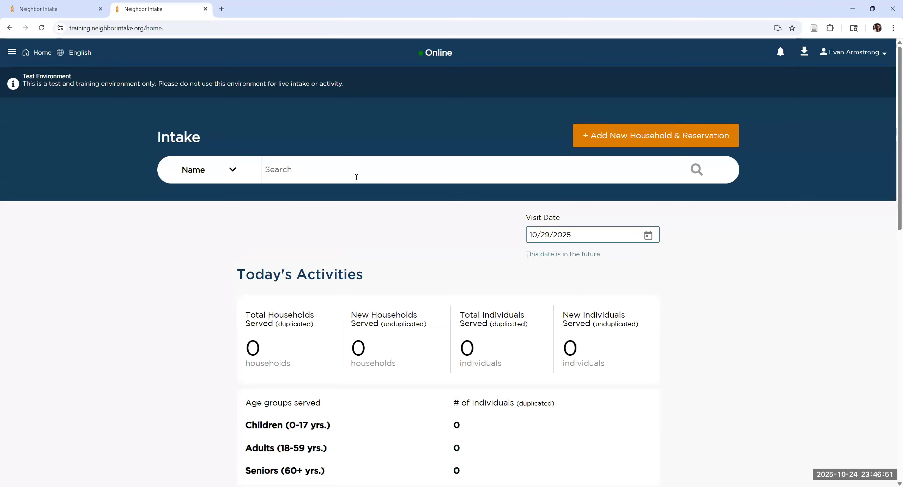
{"action": "left_click", "coordinate": [360, 174]}
{"action": "type", "text": "mou"}
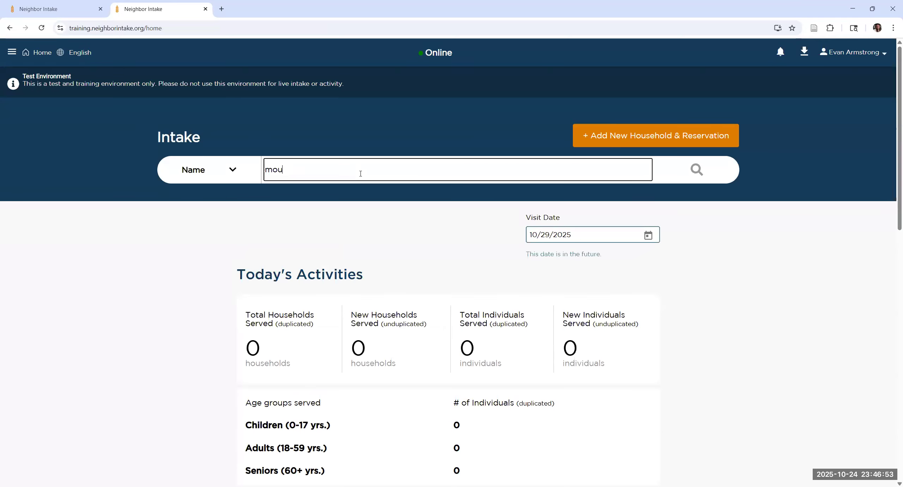
{"action": "type", "text": ", mic"}
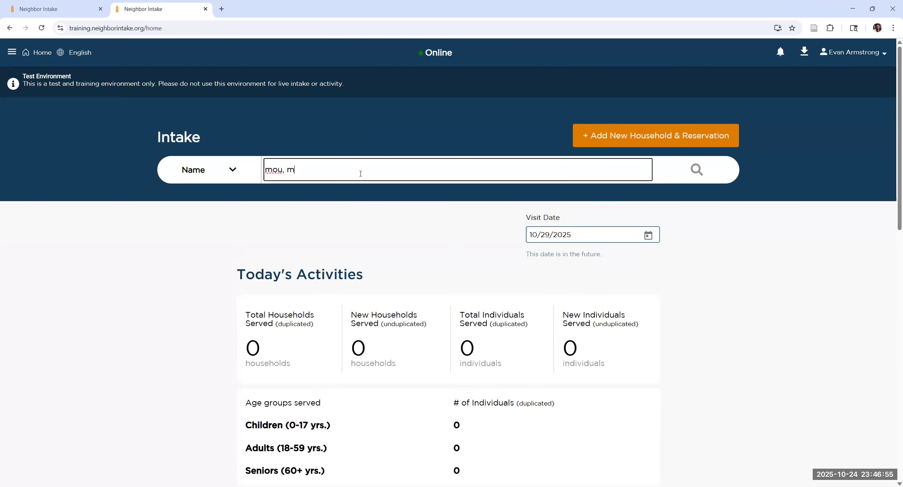
{"action": "key", "text": "Return"}
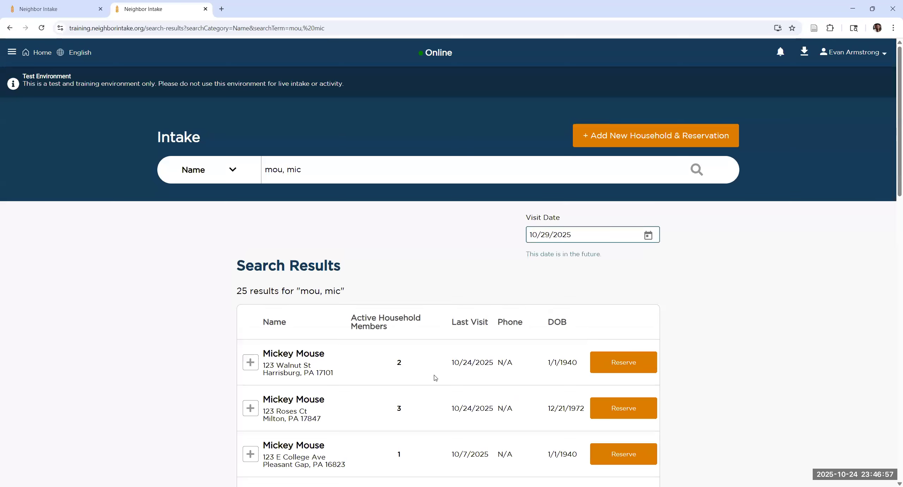
Expand the first listed household's record and examine its TEFAP status, last TEFAP visit and future-event reservation option
{"action": "left_click", "coordinate": [552, 363]}
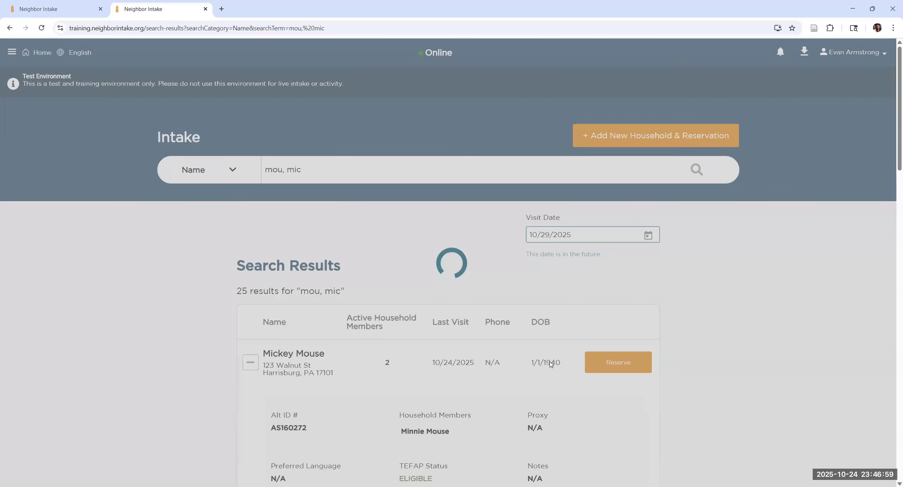
{"action": "scroll", "coordinate": [551, 363], "scroll_direction": "down", "scroll_amount": 5}
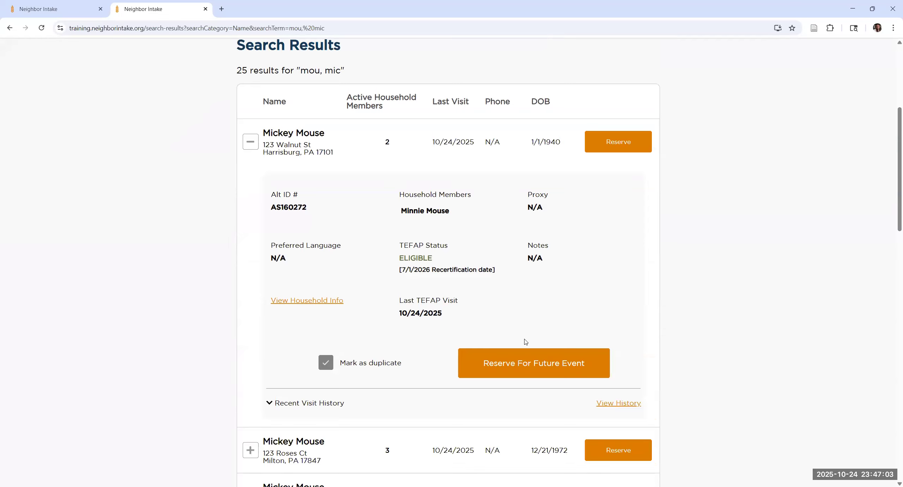
{"action": "scroll", "coordinate": [524, 343], "scroll_direction": "up", "scroll_amount": 4}
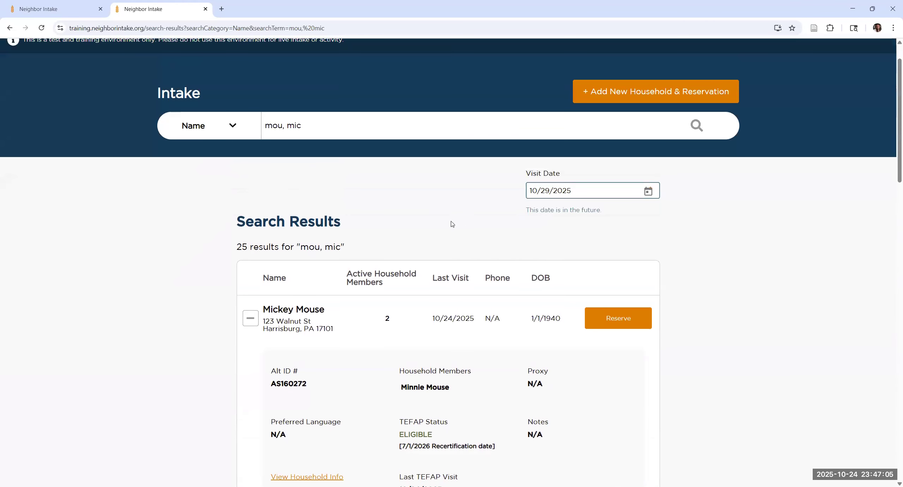
{"action": "scroll", "coordinate": [355, 220], "scroll_direction": "up", "scroll_amount": 1}
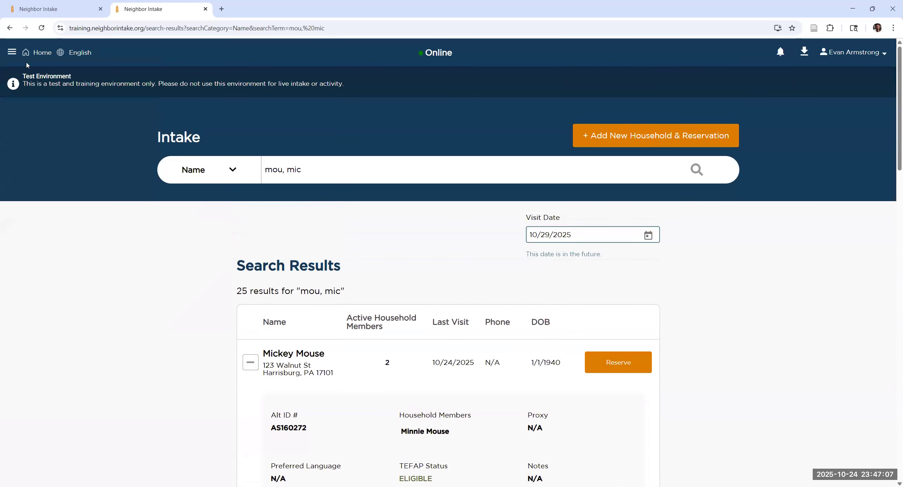
Return to the home page, open the Hope Distribution distributions for 10/29/2025 and view its event reservations with their available actions
{"action": "left_click", "coordinate": [41, 53]}
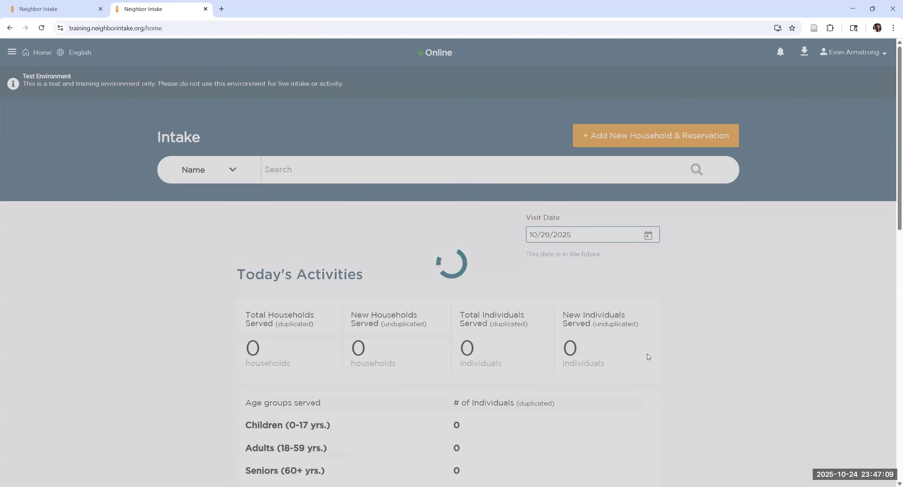
{"action": "scroll", "coordinate": [432, 369], "scroll_direction": "down", "scroll_amount": 5}
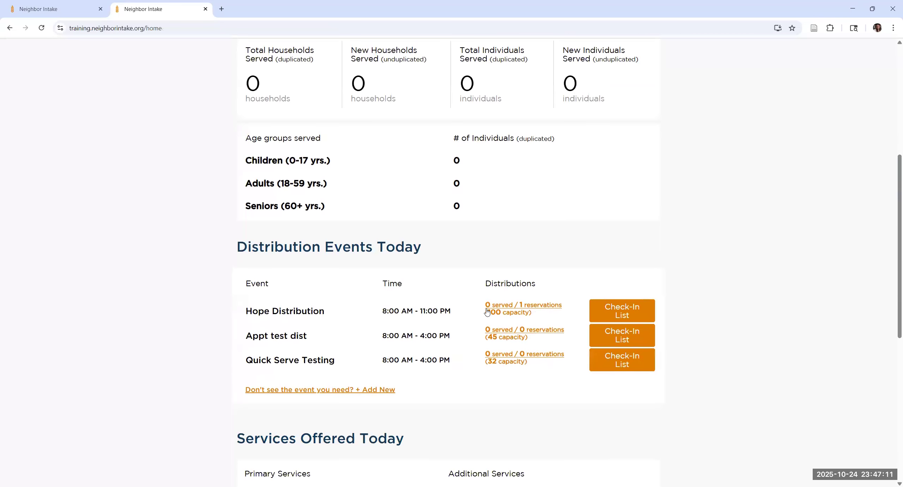
{"action": "left_click", "coordinate": [533, 308]}
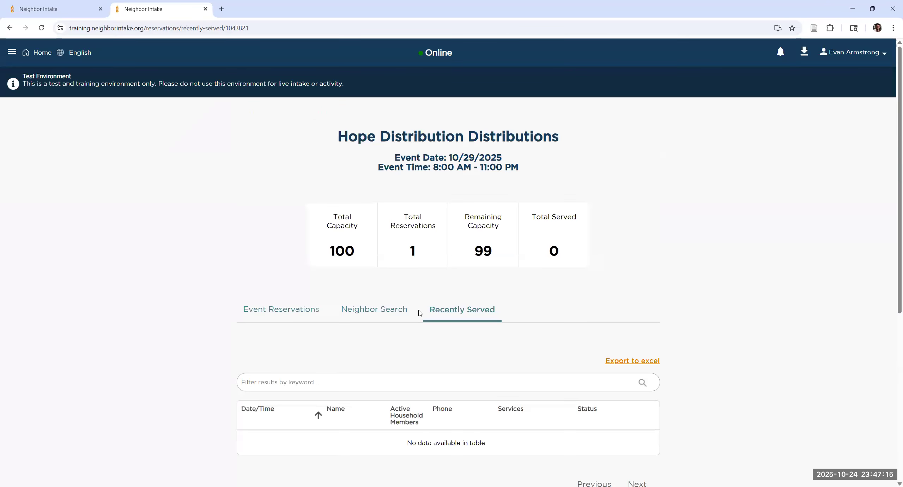
{"action": "scroll", "coordinate": [469, 357], "scroll_direction": "down", "scroll_amount": 2}
{"action": "left_click", "coordinate": [282, 225]}
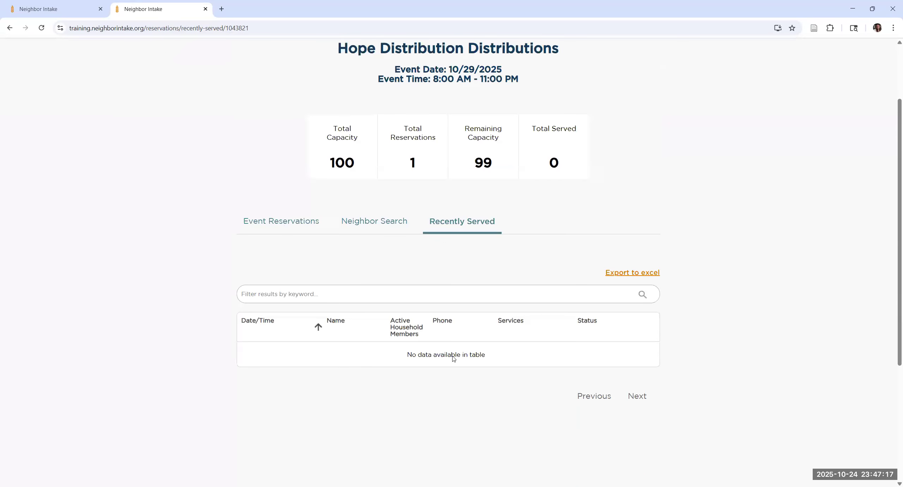
{"action": "scroll", "coordinate": [530, 370], "scroll_direction": "down", "scroll_amount": 2}
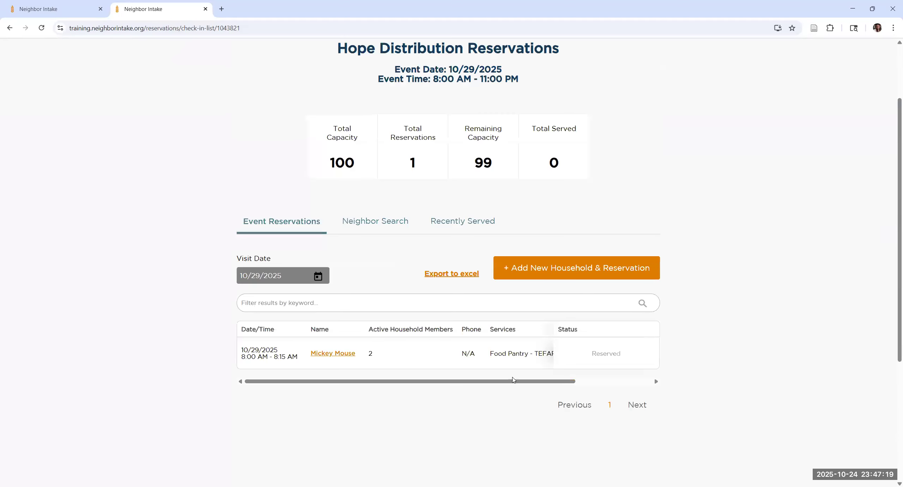
{"action": "scroll", "coordinate": [487, 360], "scroll_direction": "right", "scroll_amount": 3}
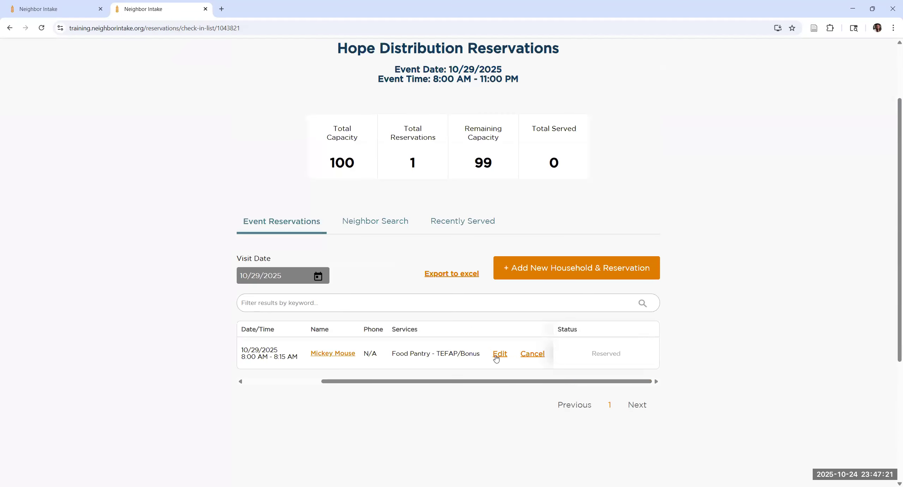
Inspect the reservation's service and time slot editing options and its cancellation option, leaving the reservation as it is
{"action": "left_click", "coordinate": [500, 354]}
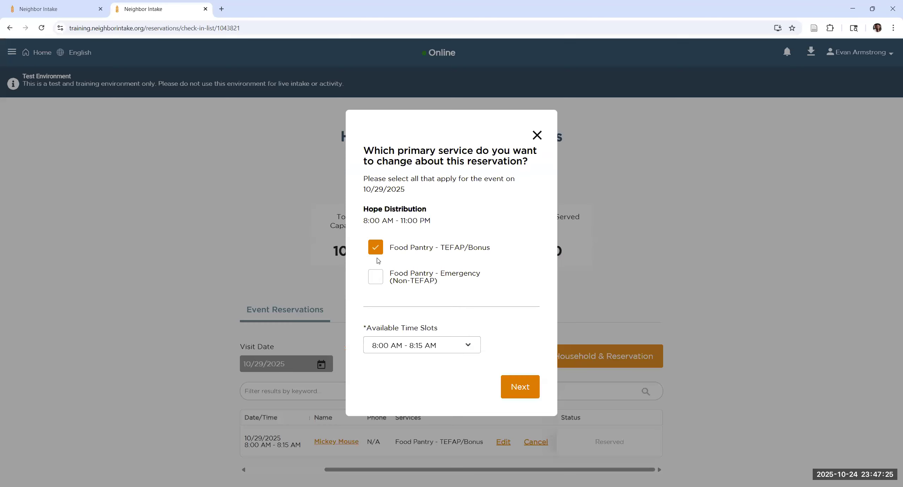
{"action": "left_click", "coordinate": [457, 348]}
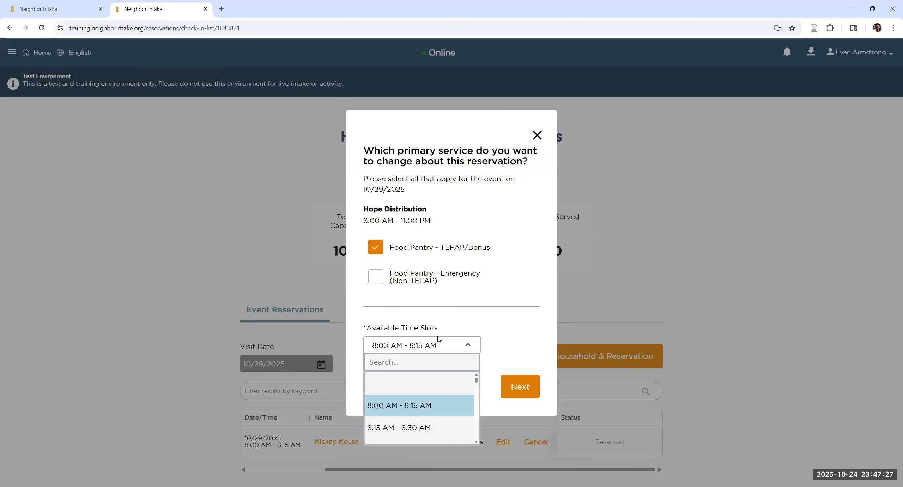
{"action": "left_click", "coordinate": [458, 345]}
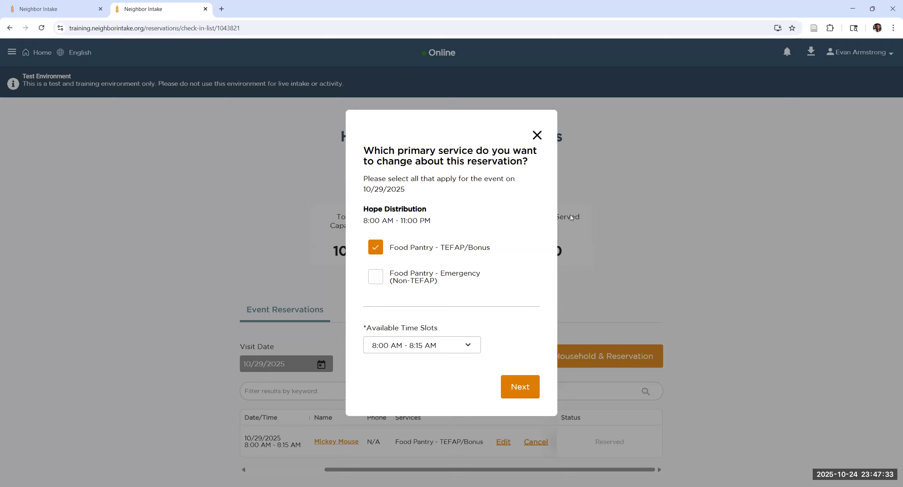
{"action": "left_click", "coordinate": [528, 444]}
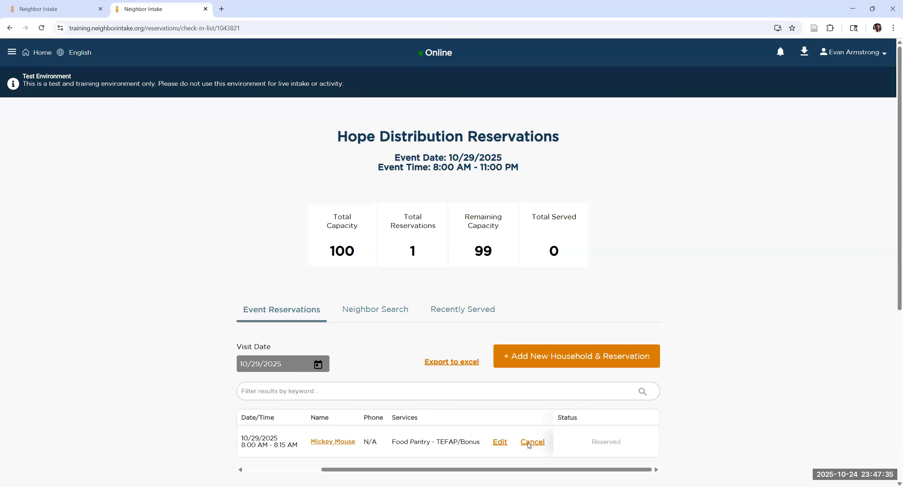
{"action": "left_click", "coordinate": [529, 445]}
{"action": "left_click", "coordinate": [526, 210]}
Look through the Neighbor Search and Recently Served views of Hope Distribution, and return to its event reservations
{"action": "scroll", "coordinate": [497, 420], "scroll_direction": "down", "scroll_amount": 3}
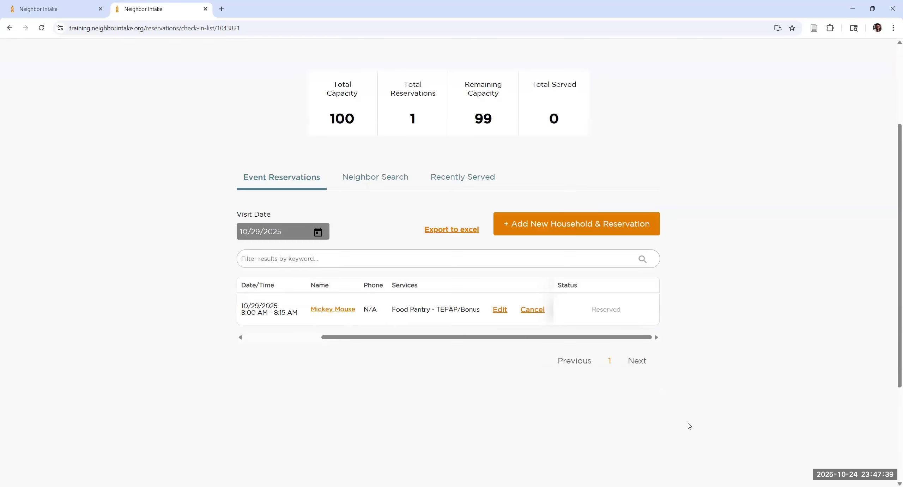
{"action": "scroll", "coordinate": [476, 368], "scroll_direction": "up", "scroll_amount": 1}
{"action": "scroll", "coordinate": [476, 367], "scroll_direction": "up", "scroll_amount": 2}
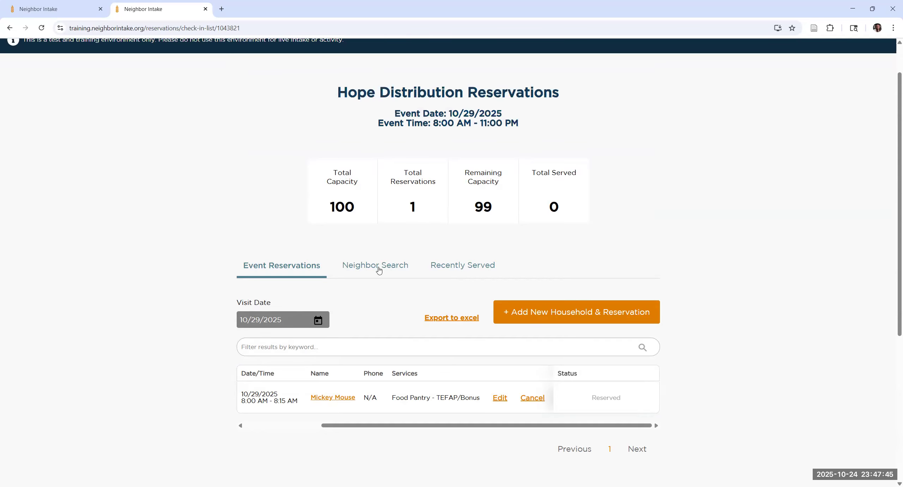
{"action": "left_click", "coordinate": [398, 270]}
{"action": "left_click", "coordinate": [477, 308]}
{"action": "left_click", "coordinate": [312, 315]}
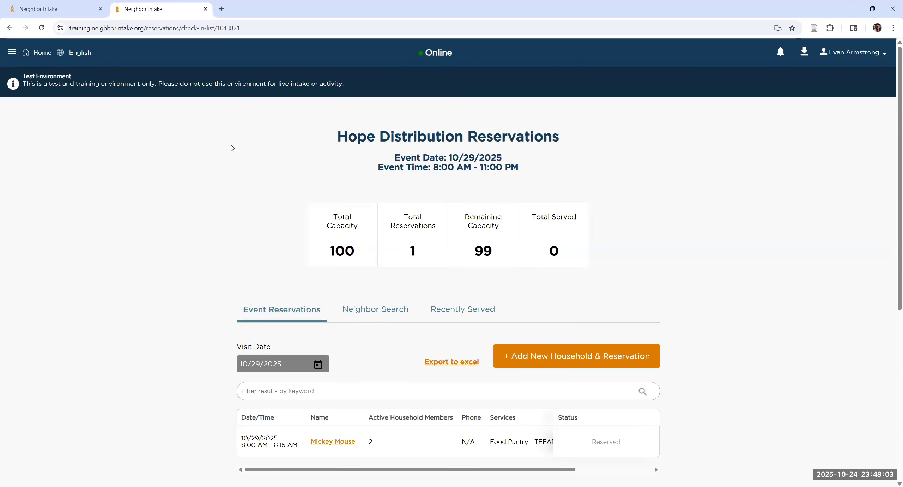
Open Hope Distribution's served and reservation counts from the home page, and go back to the home page
{"action": "left_click", "coordinate": [41, 54]}
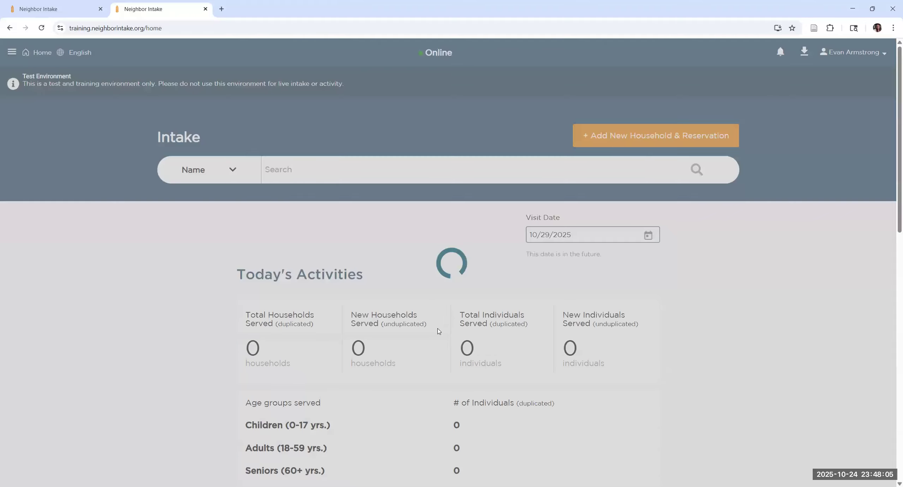
{"action": "scroll", "coordinate": [439, 331], "scroll_direction": "down", "scroll_amount": 10}
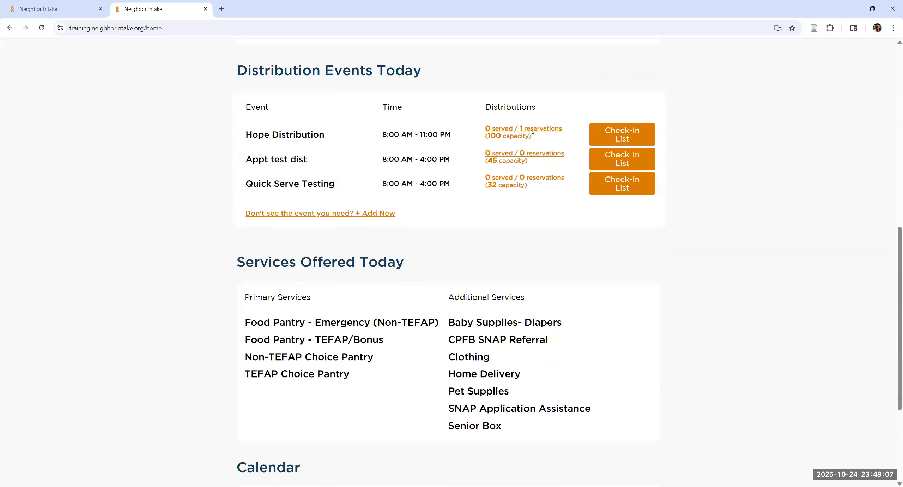
{"action": "left_click", "coordinate": [530, 130]}
{"action": "left_click", "coordinate": [28, 59]}
Open the Hope Distribution check-in list from the home page and examine the reservation's services, status and actions
{"action": "scroll", "coordinate": [626, 259], "scroll_direction": "down", "scroll_amount": 6}
{"action": "scroll", "coordinate": [626, 259], "scroll_direction": "down", "scroll_amount": 2}
{"action": "left_click", "coordinate": [627, 261]}
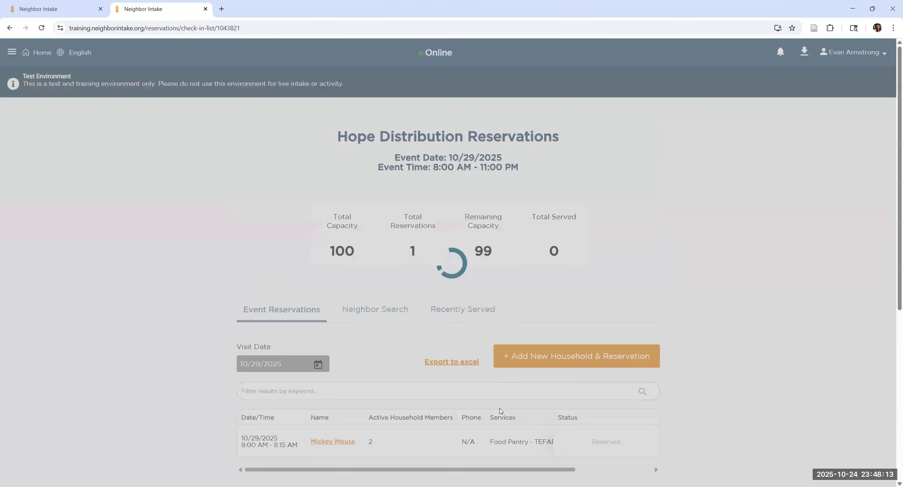
{"action": "scroll", "coordinate": [508, 371], "scroll_direction": "down", "scroll_amount": 3}
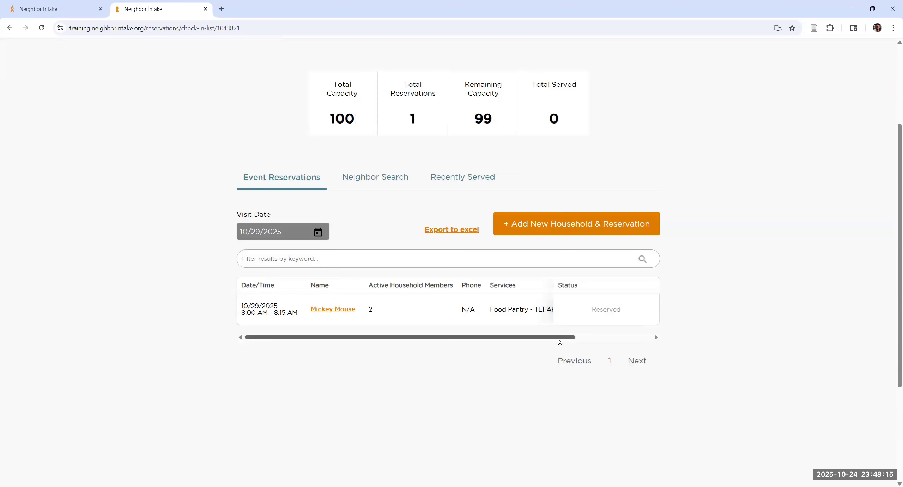
{"action": "scroll", "coordinate": [621, 344], "scroll_direction": "right", "scroll_amount": 2}
{"action": "scroll", "coordinate": [620, 317], "scroll_direction": "right", "scroll_amount": 1}
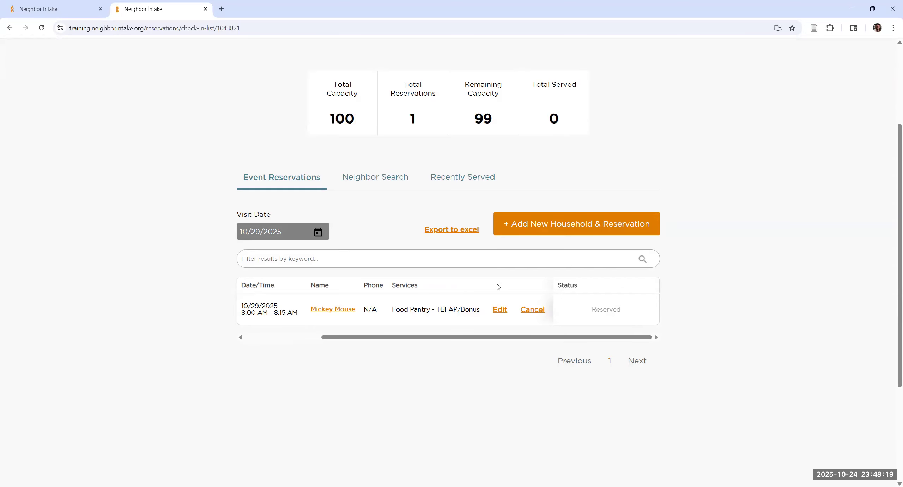
{"action": "scroll", "coordinate": [337, 244], "scroll_direction": "up", "scroll_amount": 3}
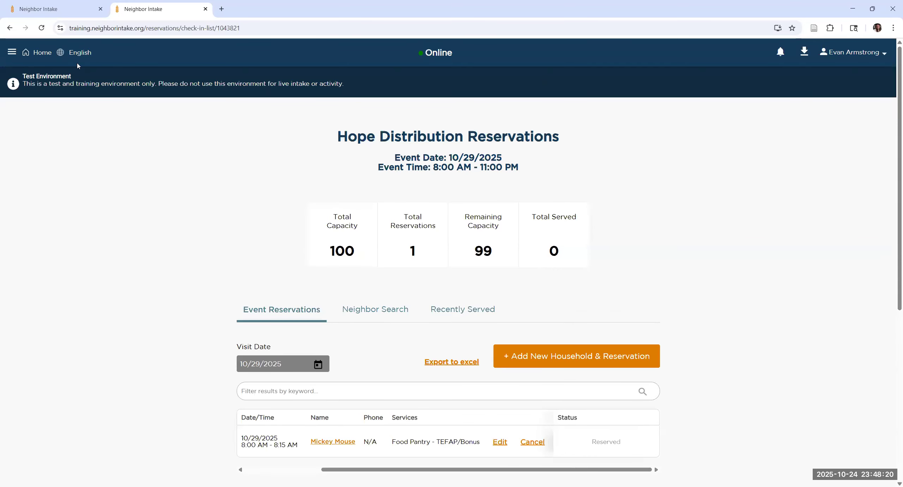
Return to the home page and set the visit date to 10/24/2025
{"action": "left_click", "coordinate": [45, 53]}
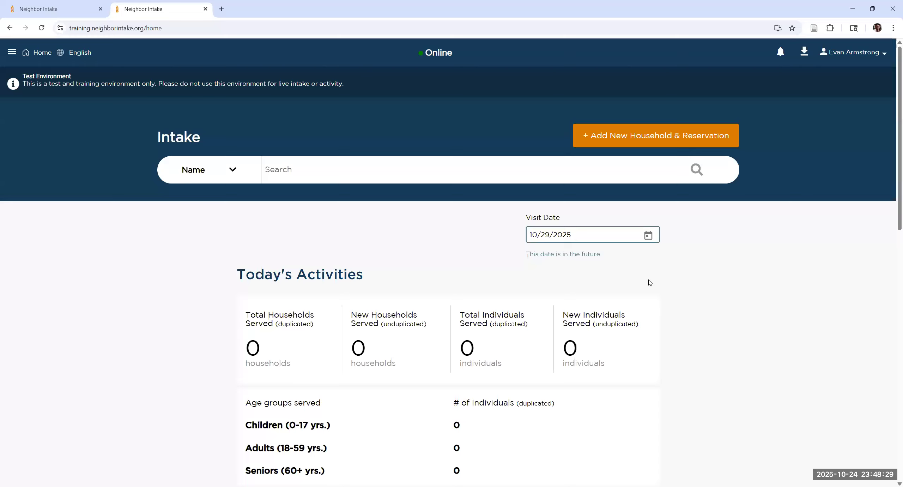
{"action": "left_click", "coordinate": [649, 236]}
{"action": "left_click", "coordinate": [628, 351]}
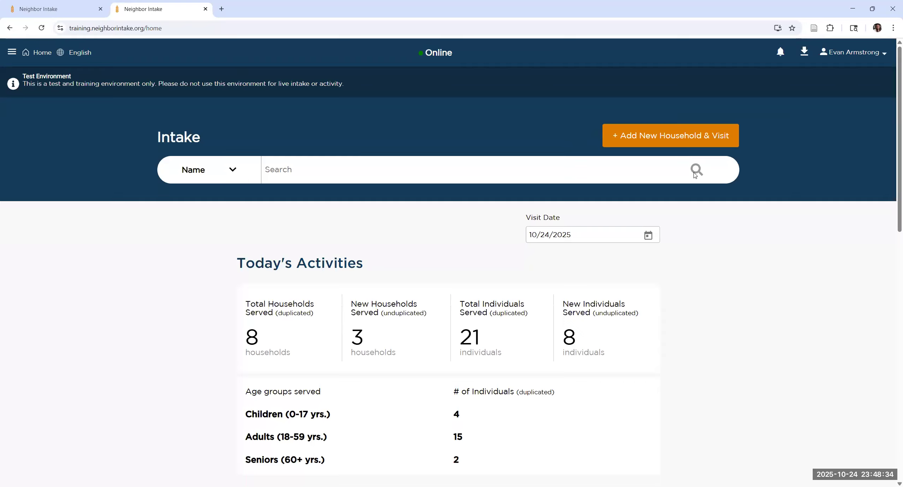
{"action": "left_click", "coordinate": [695, 170]}
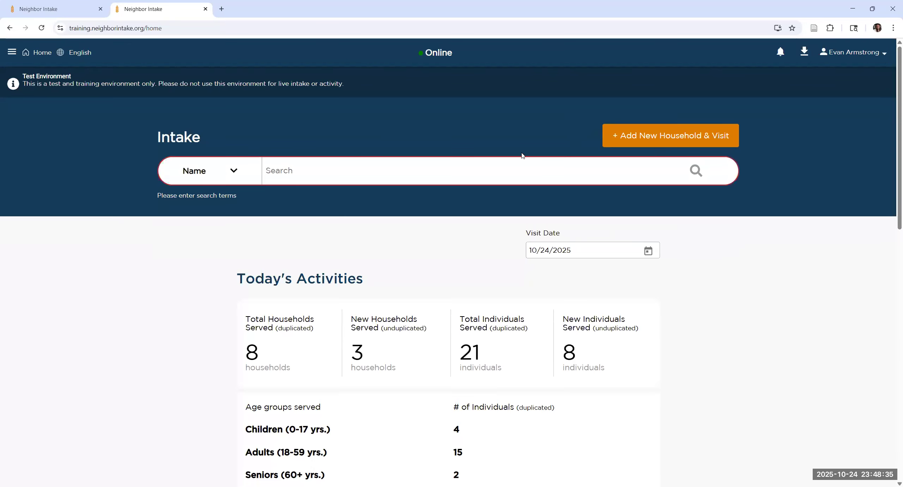